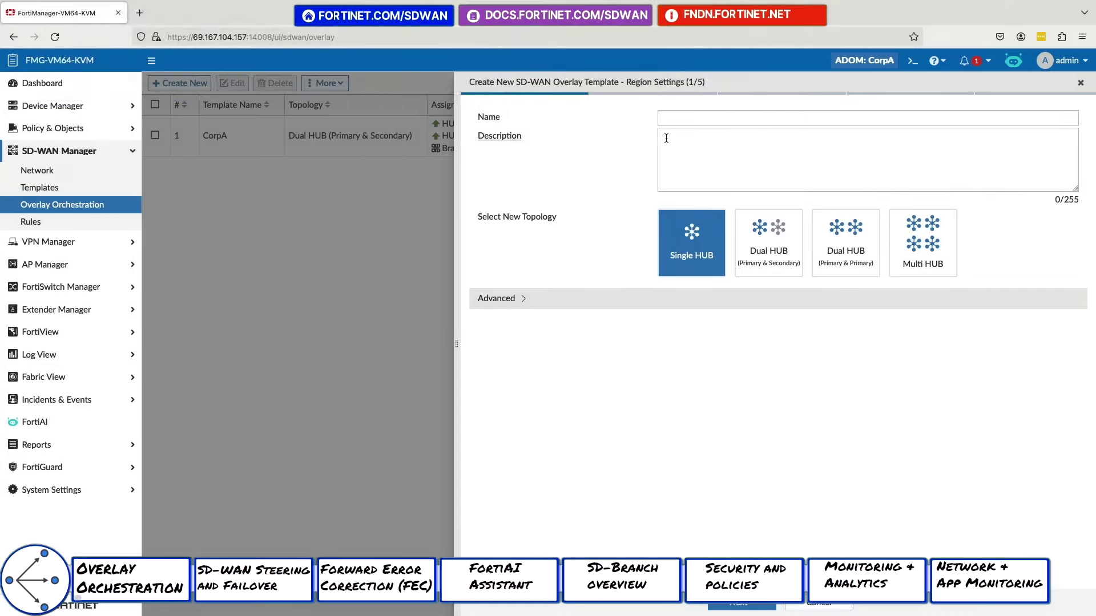
Name the overlay template New_SD-WAN_Overlay, choose the Dual HUB (Primary & Secondary) topology, and expand Advanced settings
click(681, 119)
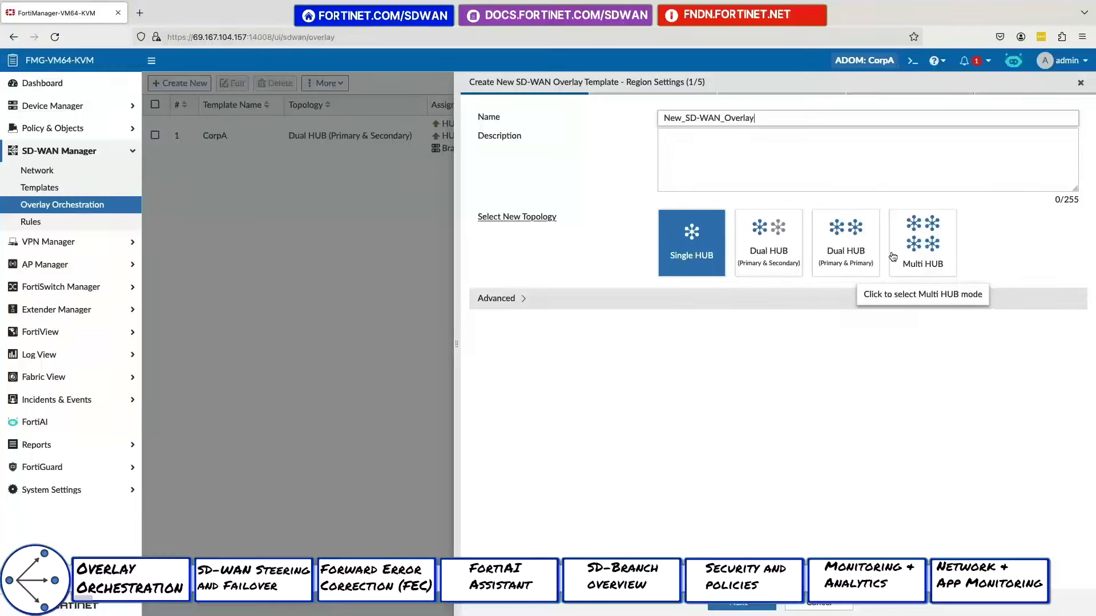
click(792, 253)
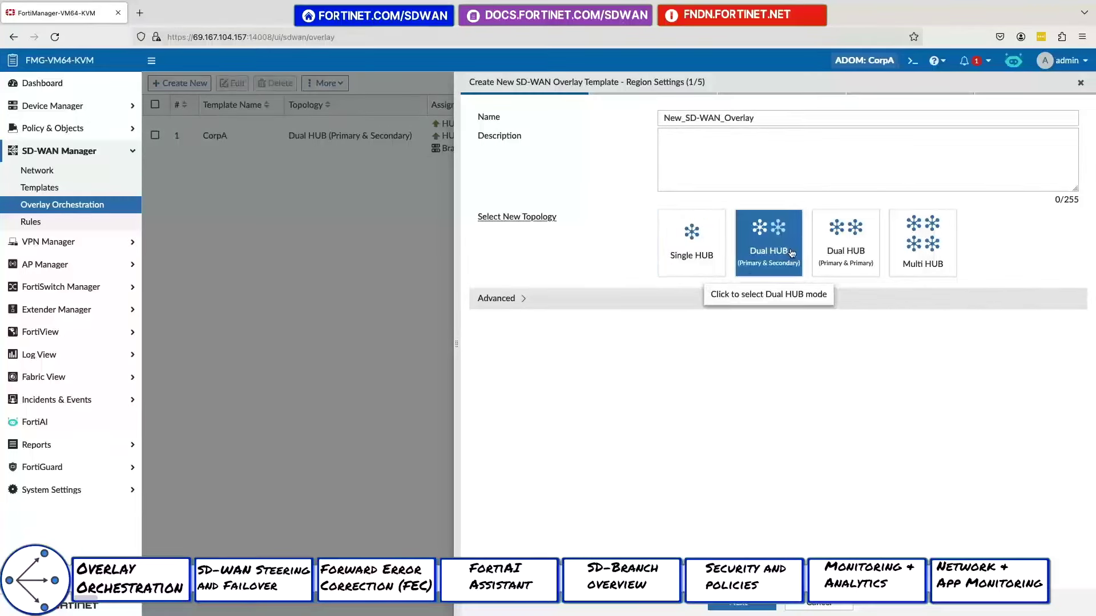
click(528, 301)
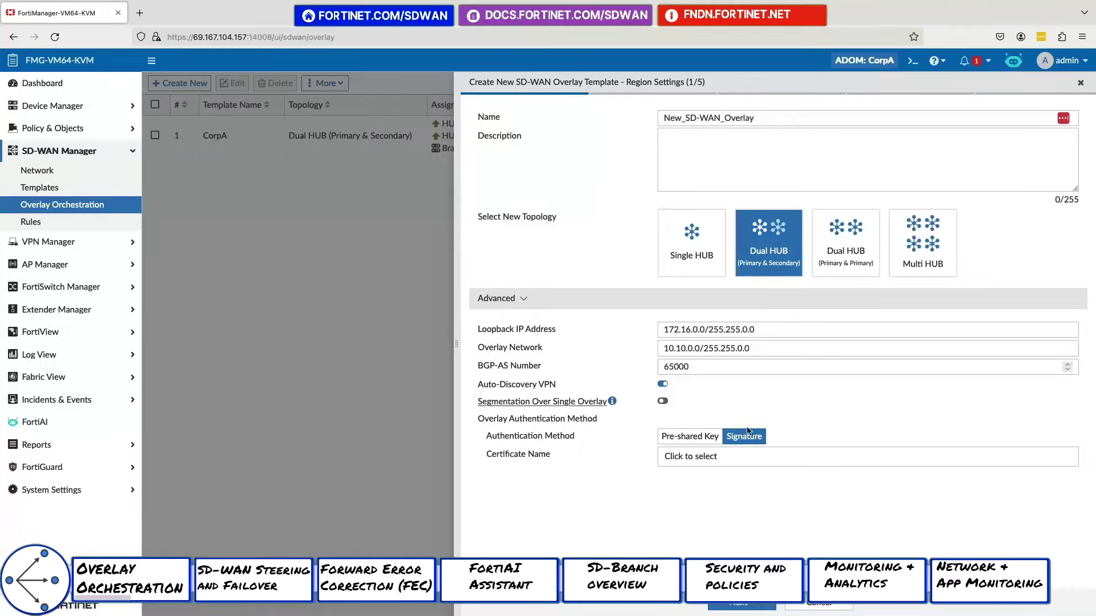
Assign HUB1 as primary hub, HUB2 as secondary hub, and the Branches device group
click(739, 604)
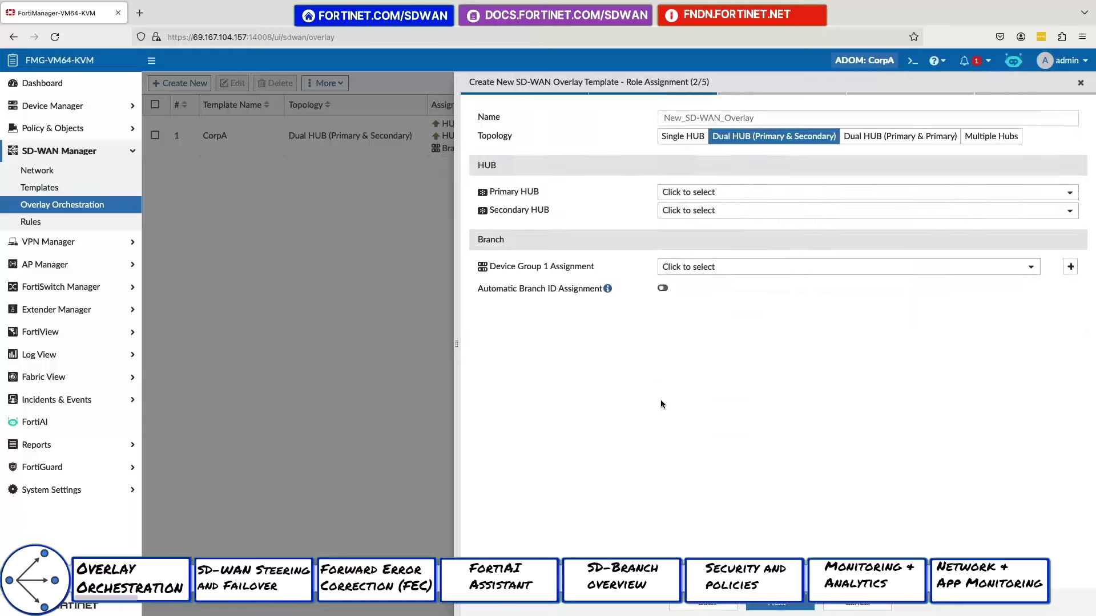
click(799, 191)
click(713, 295)
click(702, 211)
click(714, 311)
click(705, 268)
click(690, 294)
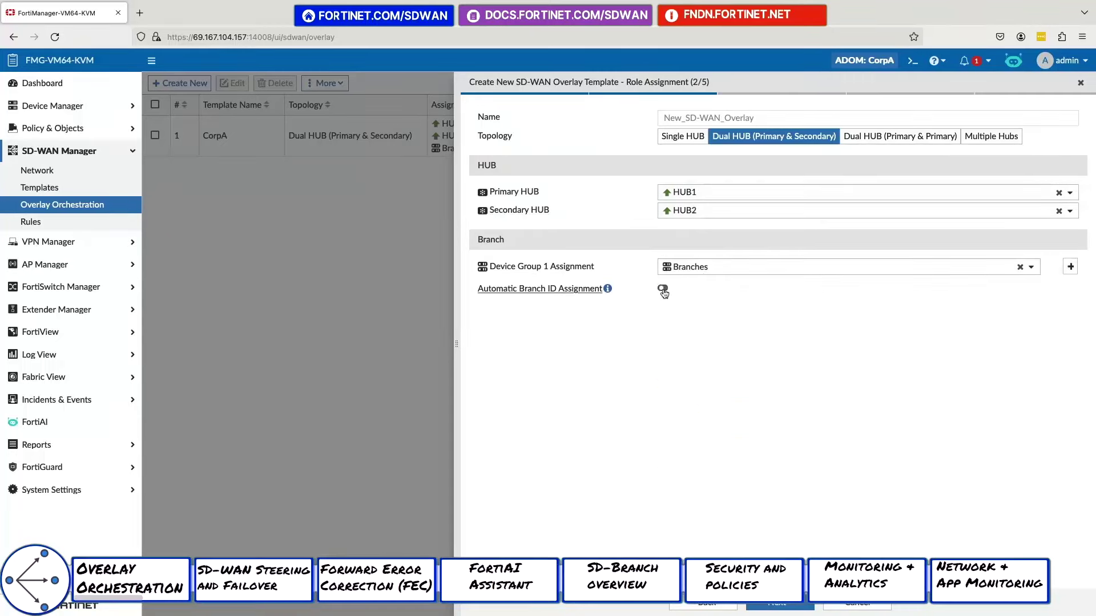
click(779, 604)
Set port2 as each hub's second underlay, advertise port3, and configure branch underlay ports
click(856, 233)
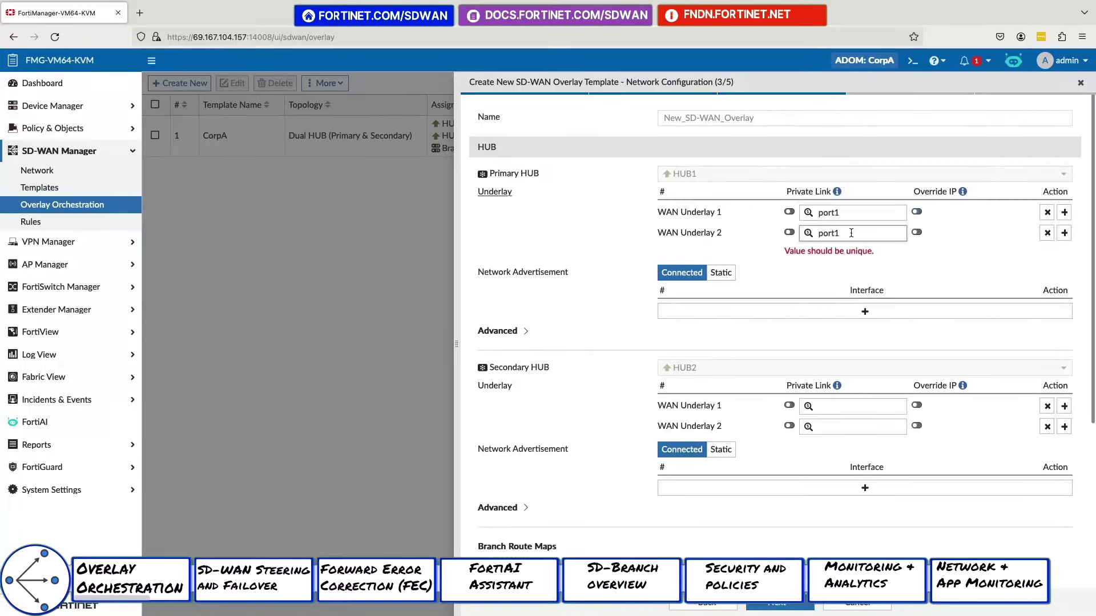
click(898, 294)
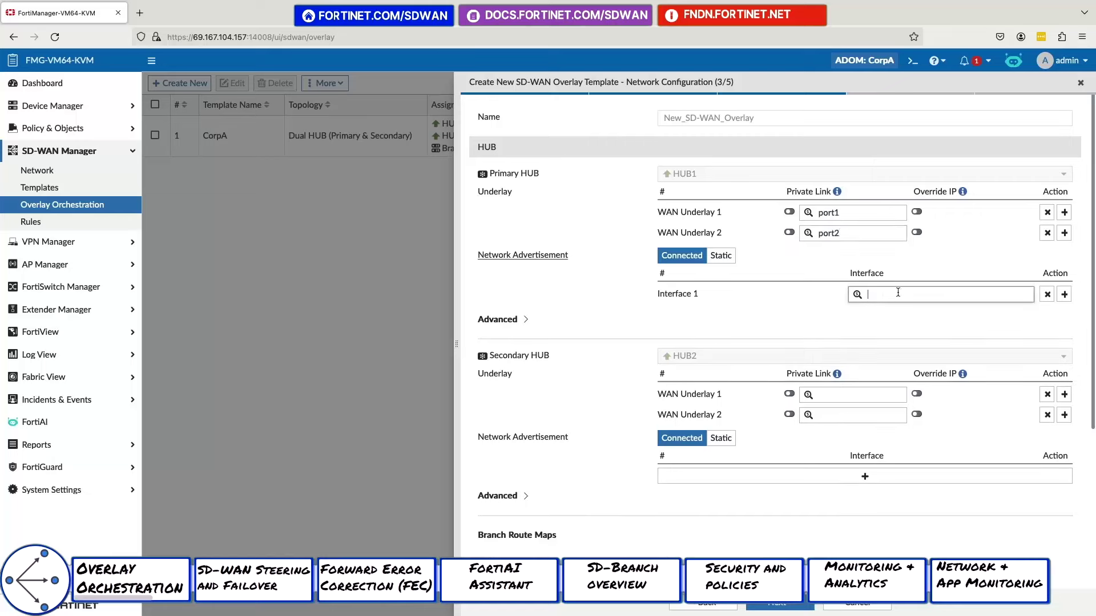
click(873, 415)
click(866, 477)
scroll(775, 342, down, 5)
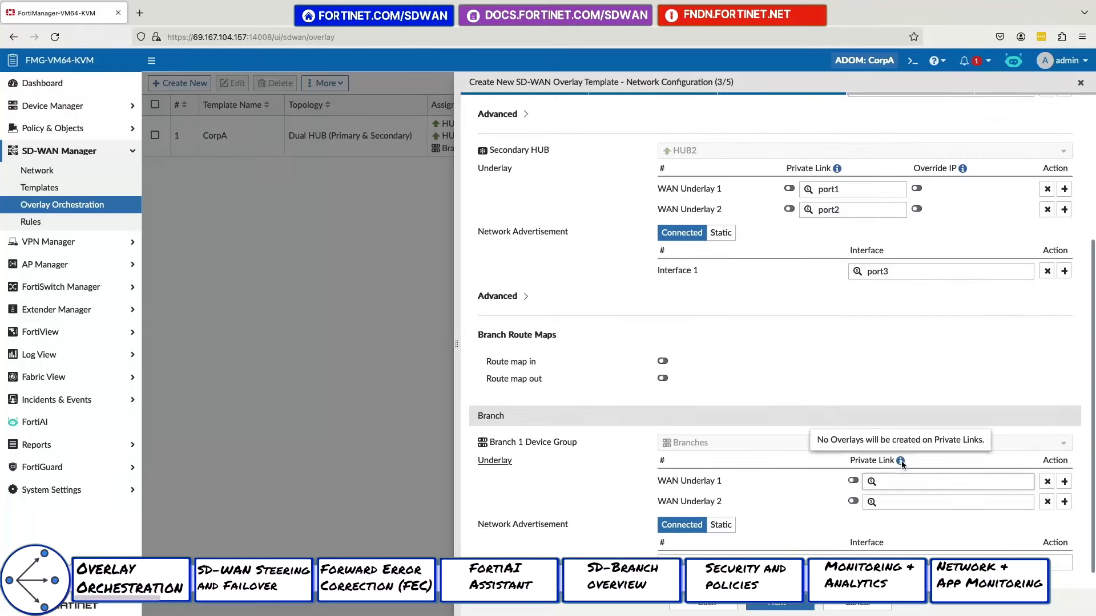
click(948, 481)
text(port2)
scroll(864, 540, down, 1)
click(864, 541)
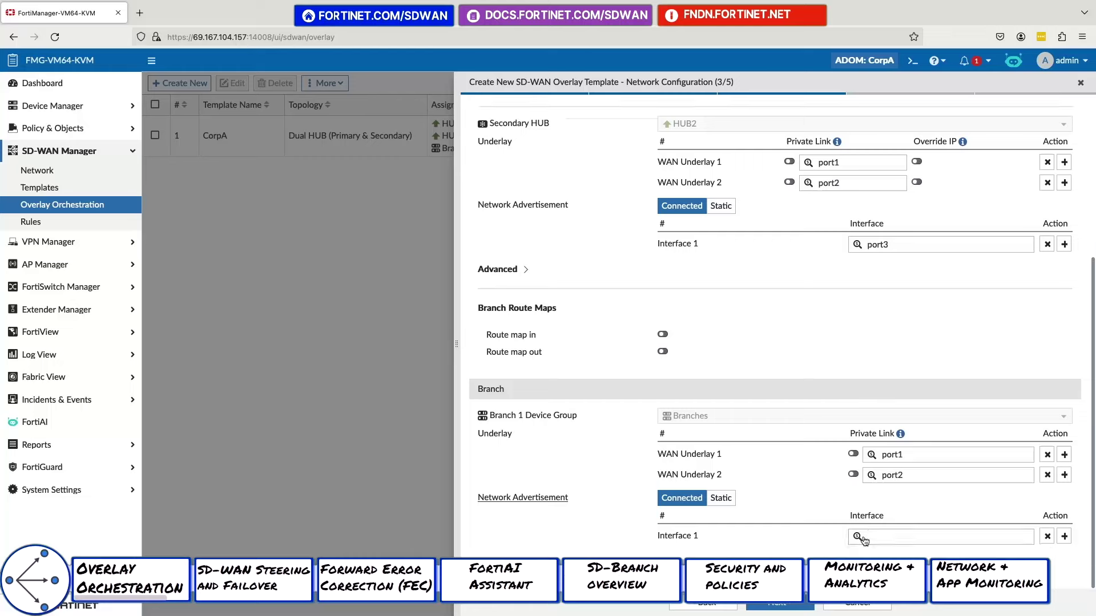
click(788, 603)
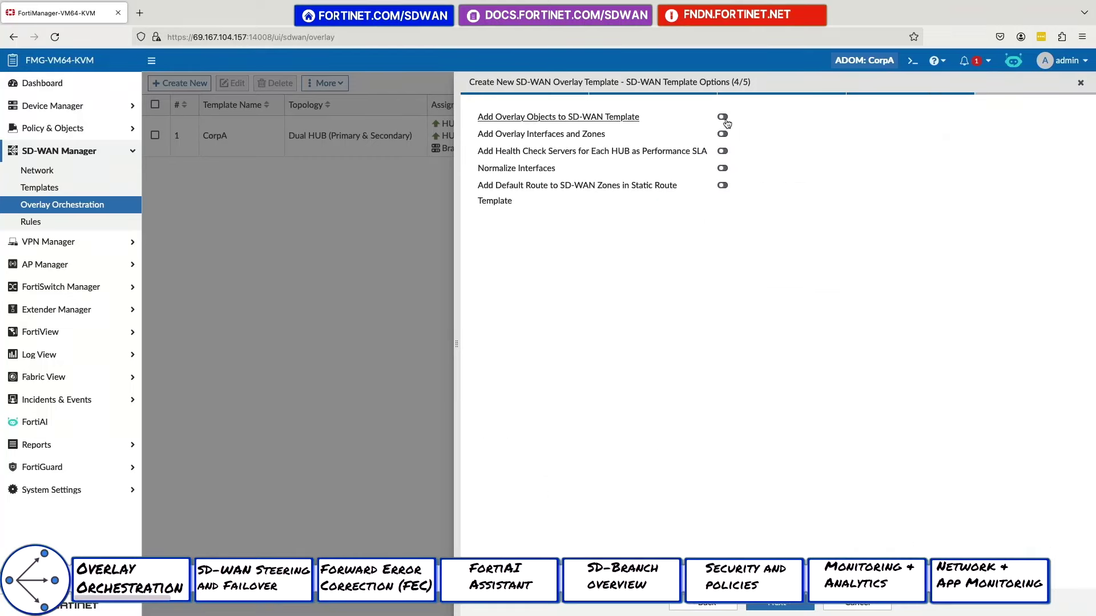
Enable Branch_SDWAN overlay options and health check policies in Datacenter_Policy and Branch_Policy
click(722, 118)
click(723, 135)
click(723, 170)
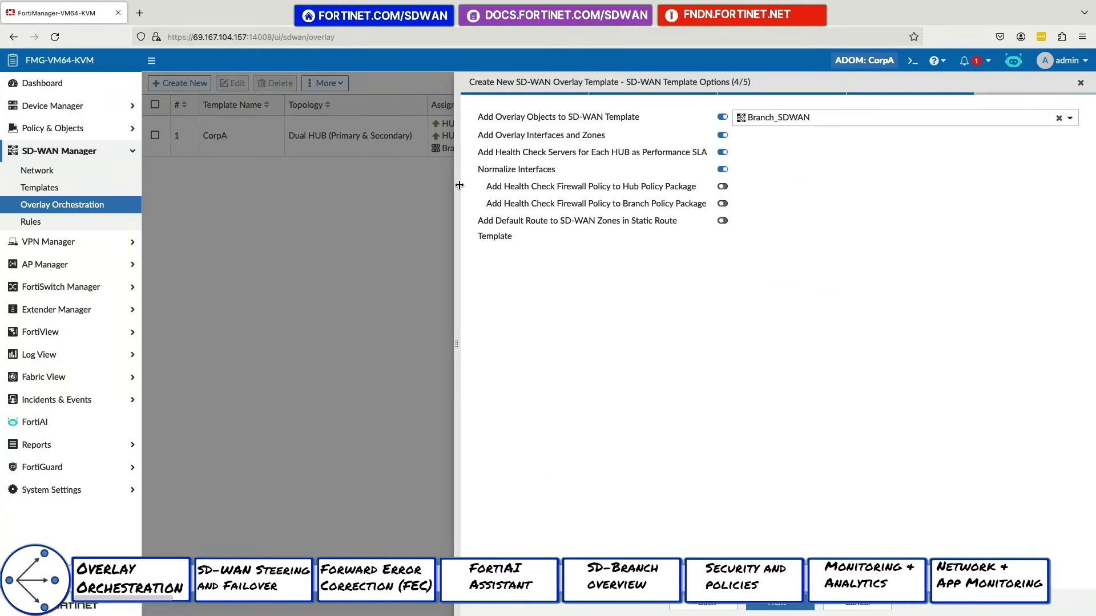
click(722, 187)
click(799, 187)
click(767, 271)
click(722, 205)
click(729, 223)
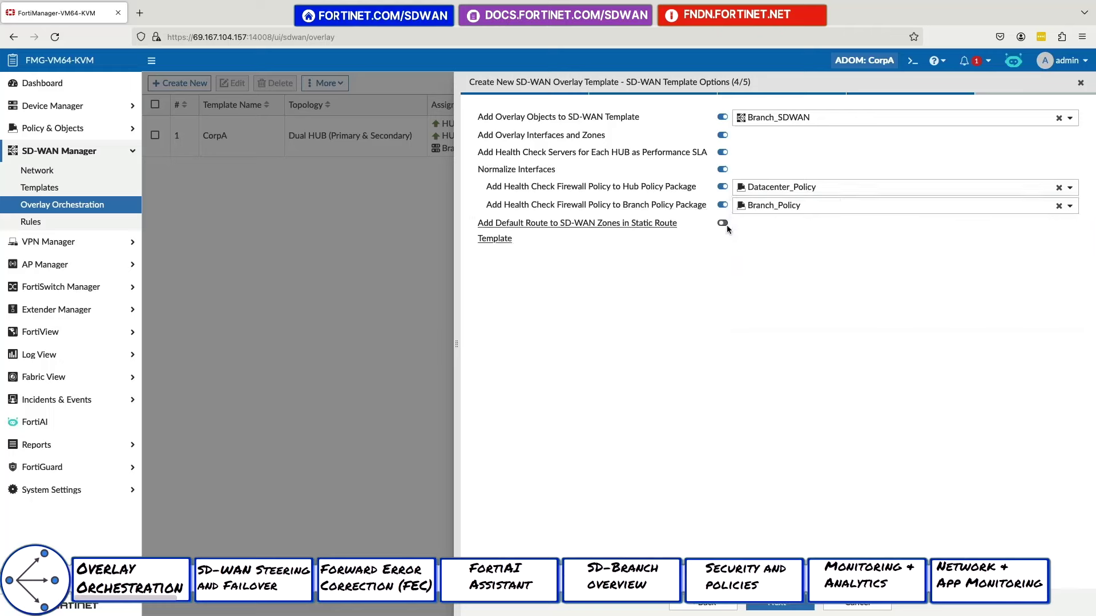
click(780, 604)
scroll(767, 380, down, 8)
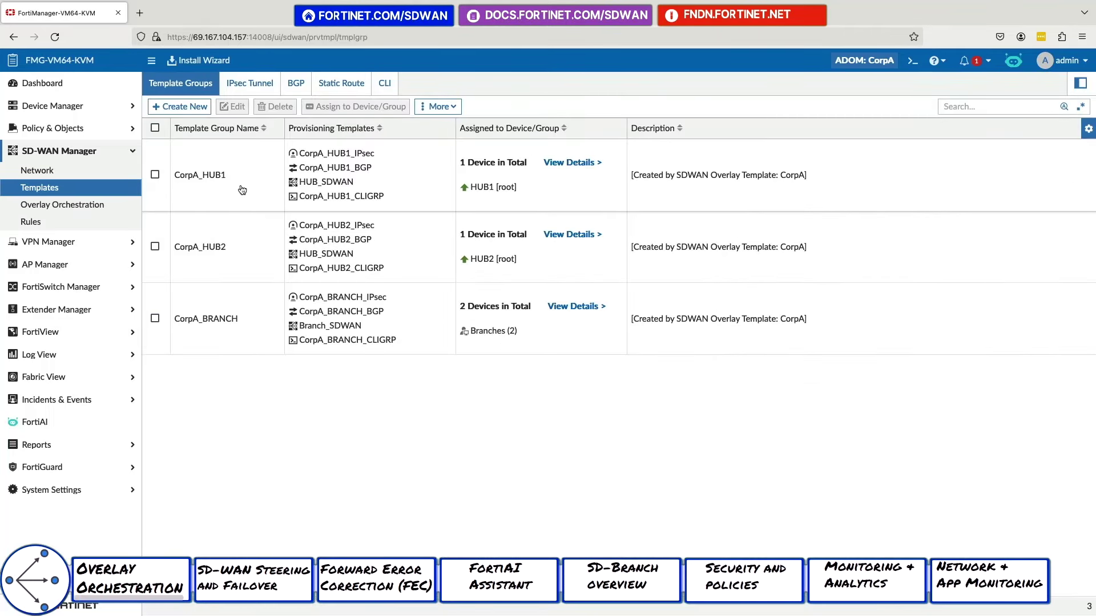
Review the CorpA_BRANCH template group in its editor, then close it
click(261, 325)
double_click(501, 311)
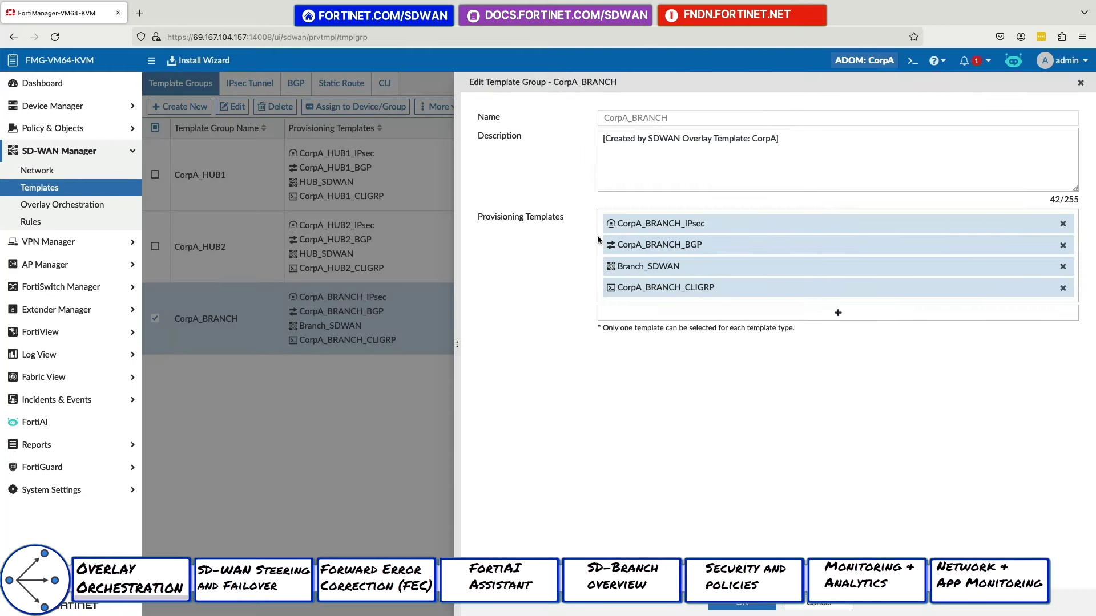
click(819, 605)
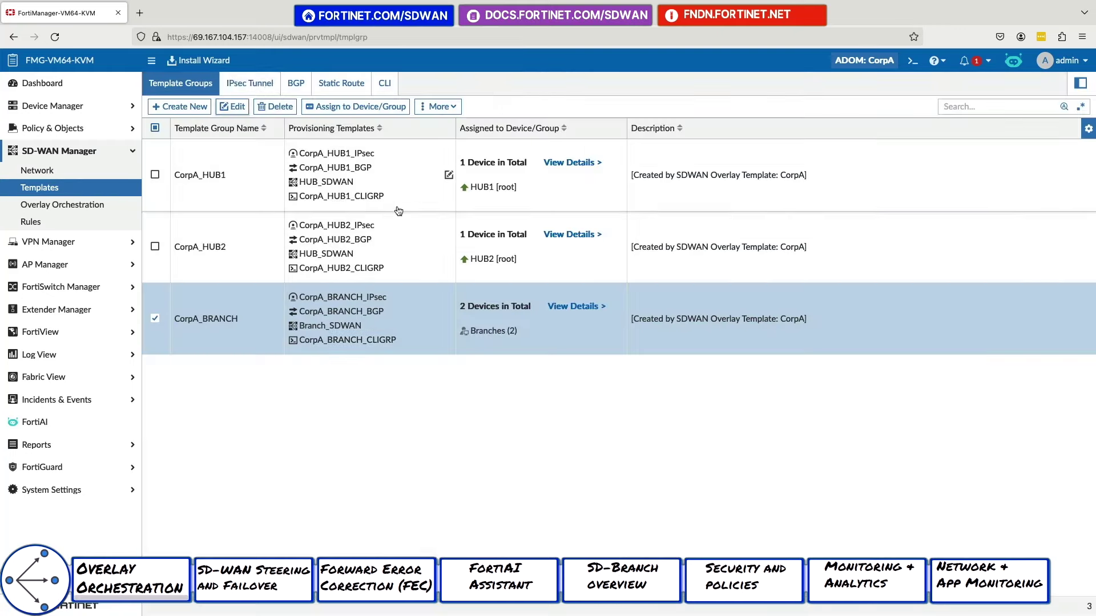
Inspect the HUB1-VPN1 tunnel settings inside the CorpA_BRANCH_IPsec template
click(249, 83)
double_click(400, 148)
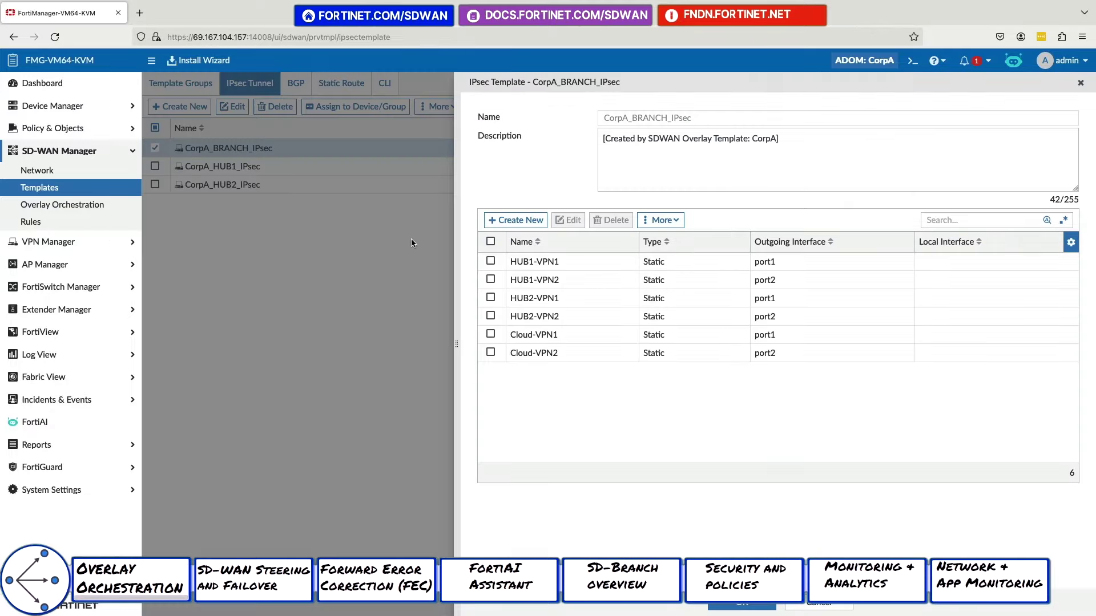
double_click(520, 264)
scroll(719, 355, down, 5)
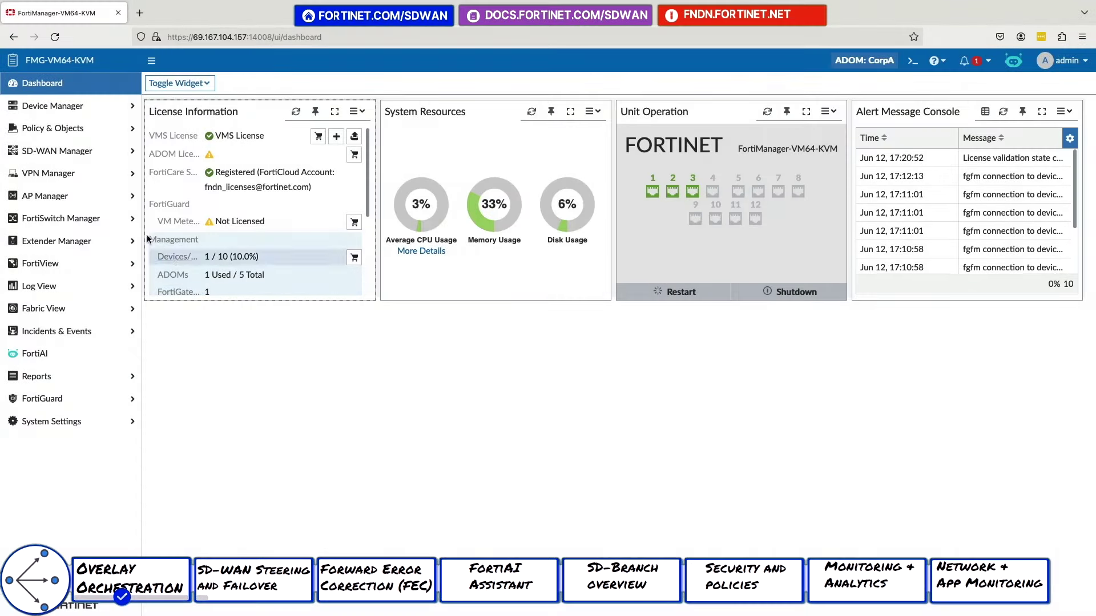
click(91, 152)
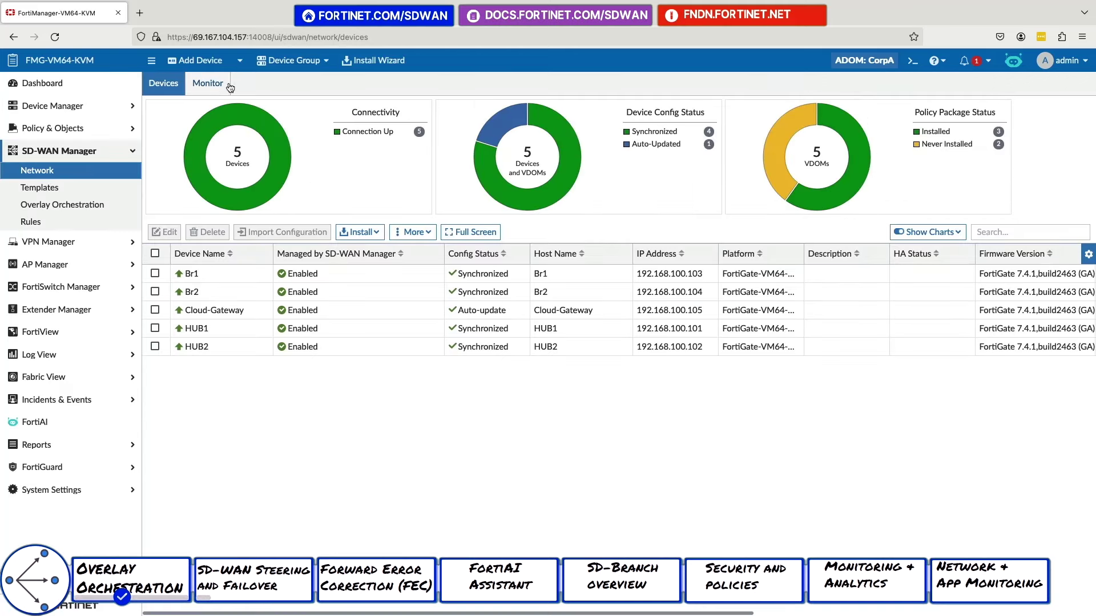
click(226, 85)
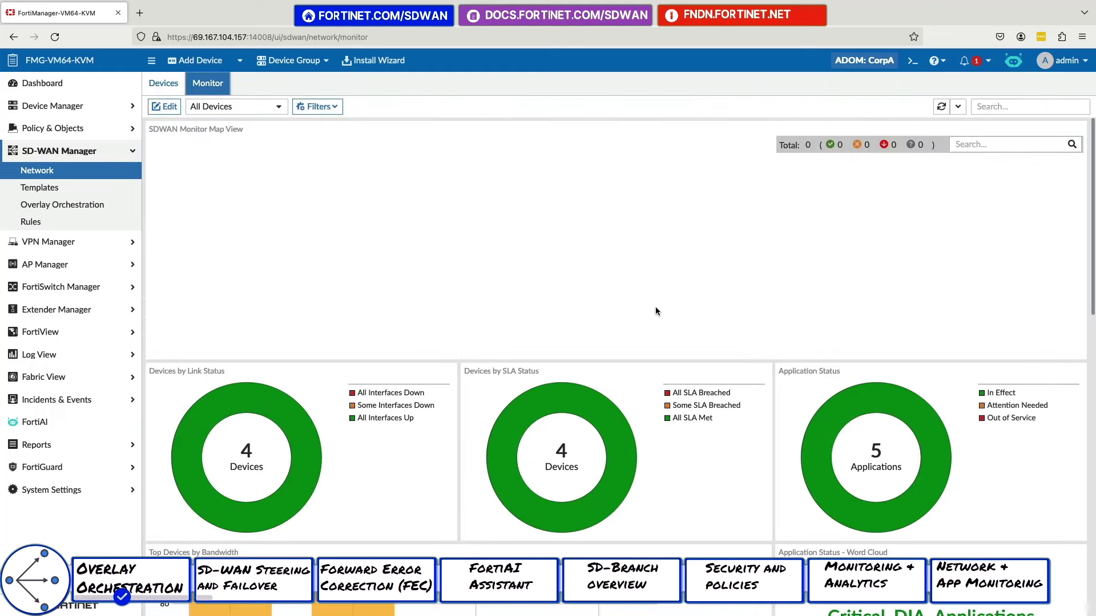
scroll(642, 403, down, 5)
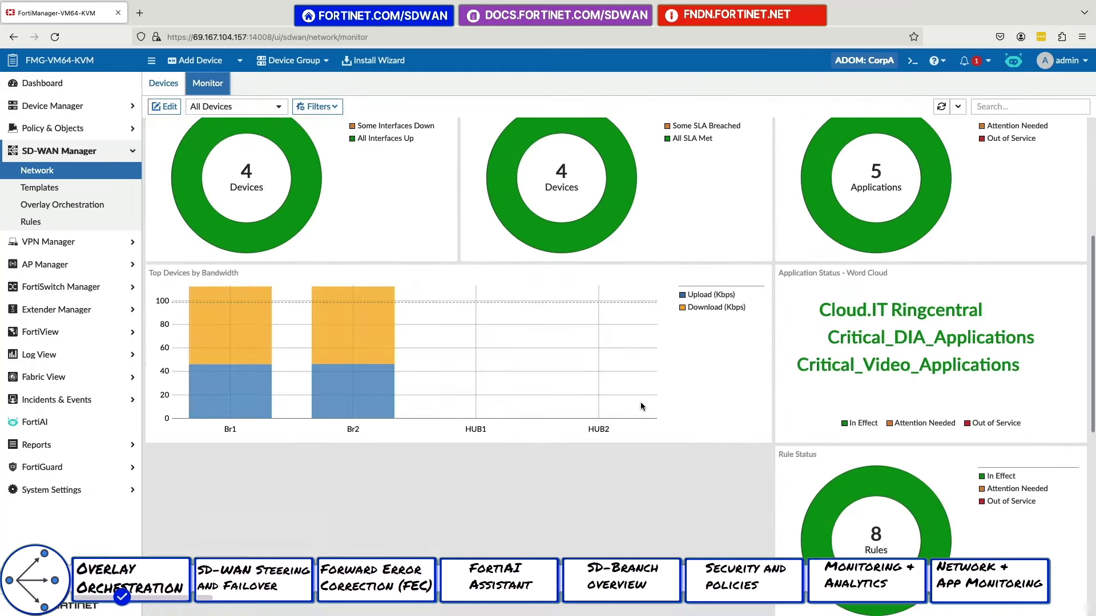
scroll(640, 402, down, 4)
scroll(641, 401, up, 3)
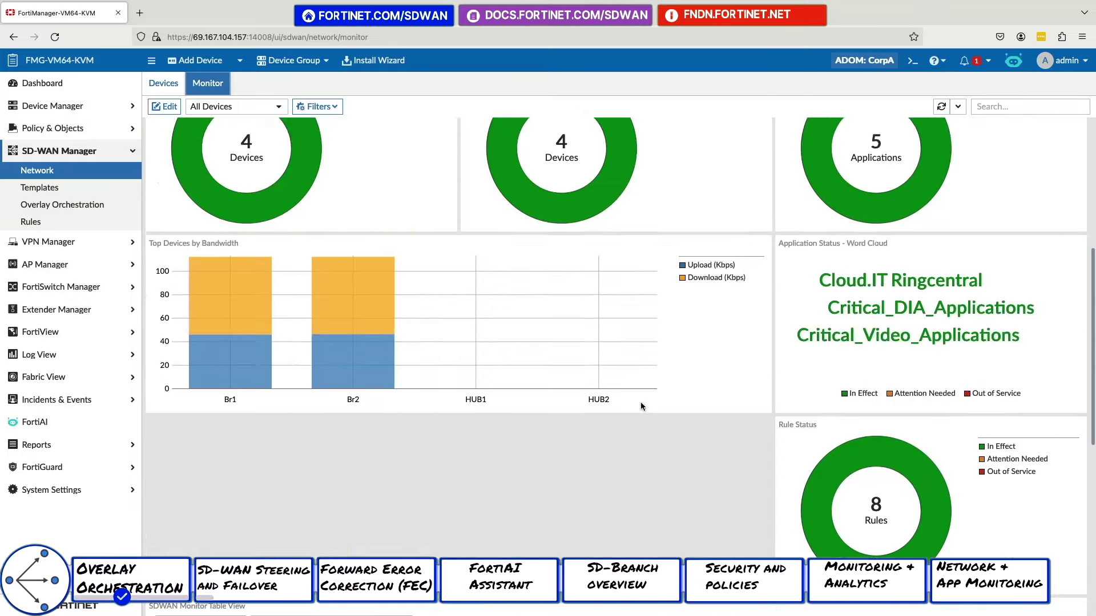
scroll(640, 402, up, 6)
click(80, 222)
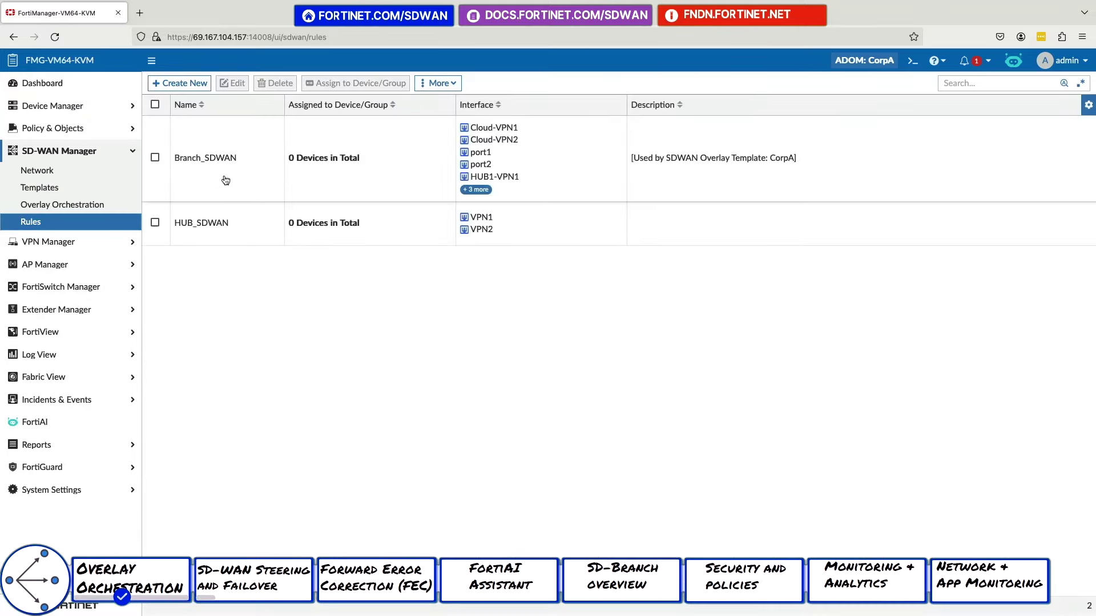
click(211, 164)
double_click(211, 162)
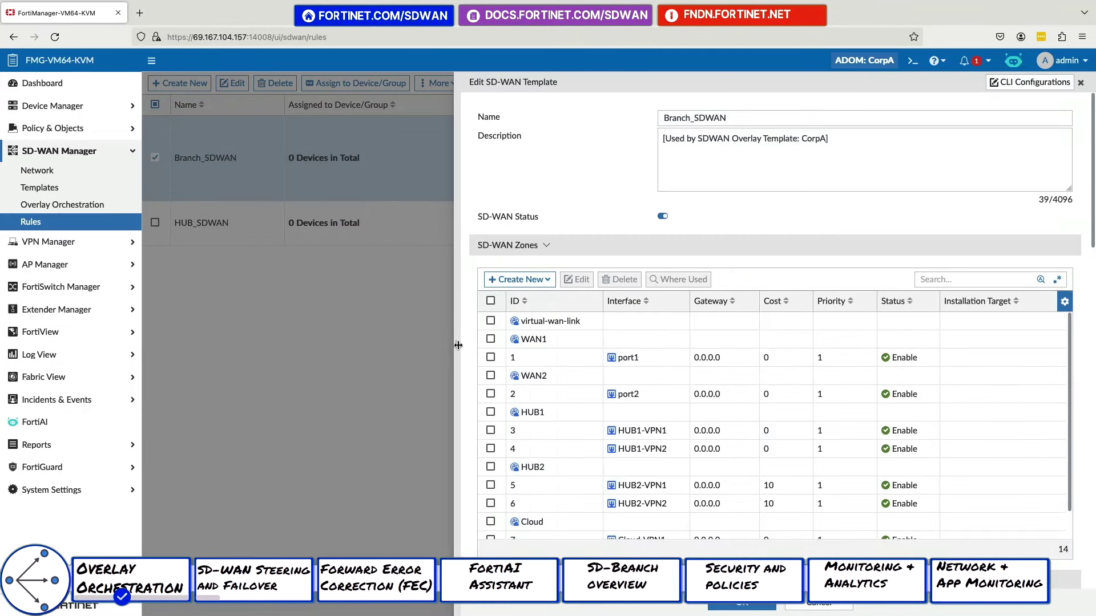
drag(459, 346, 140, 346)
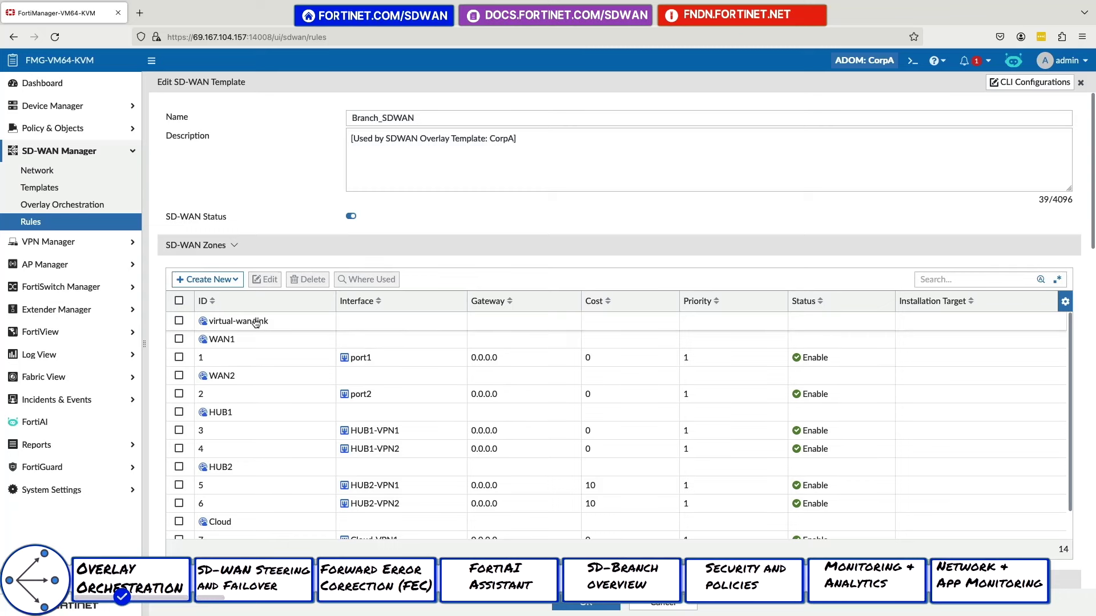
click(393, 362)
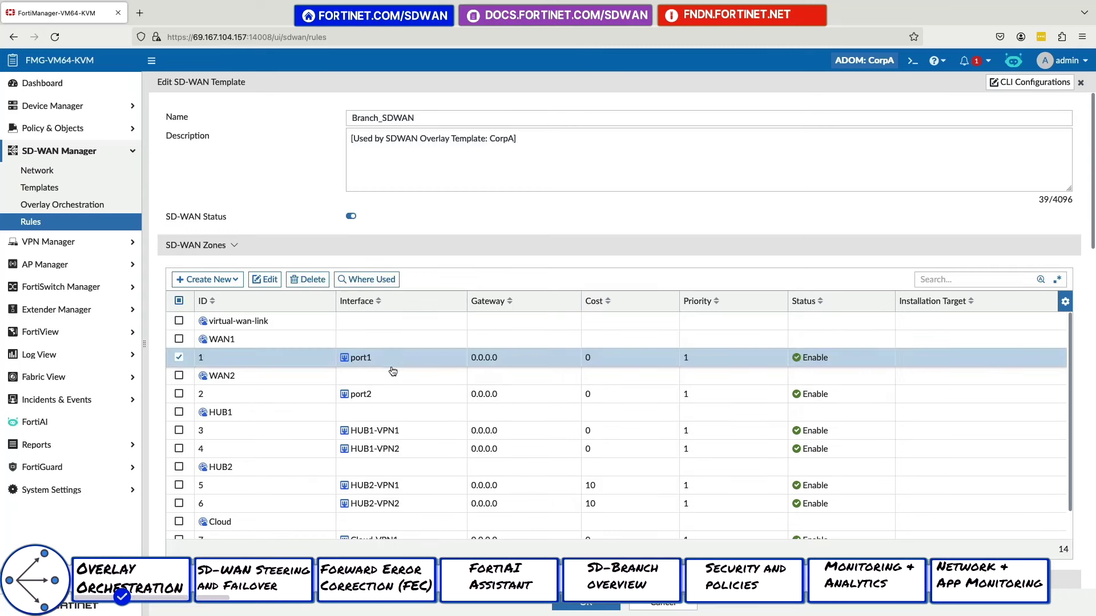
click(392, 394)
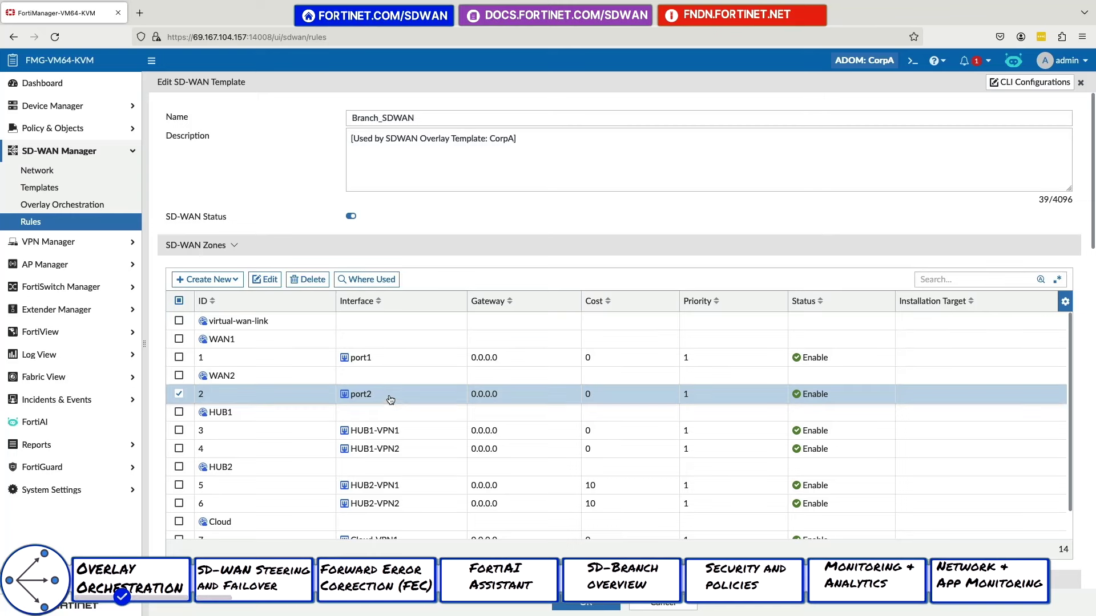
click(398, 432)
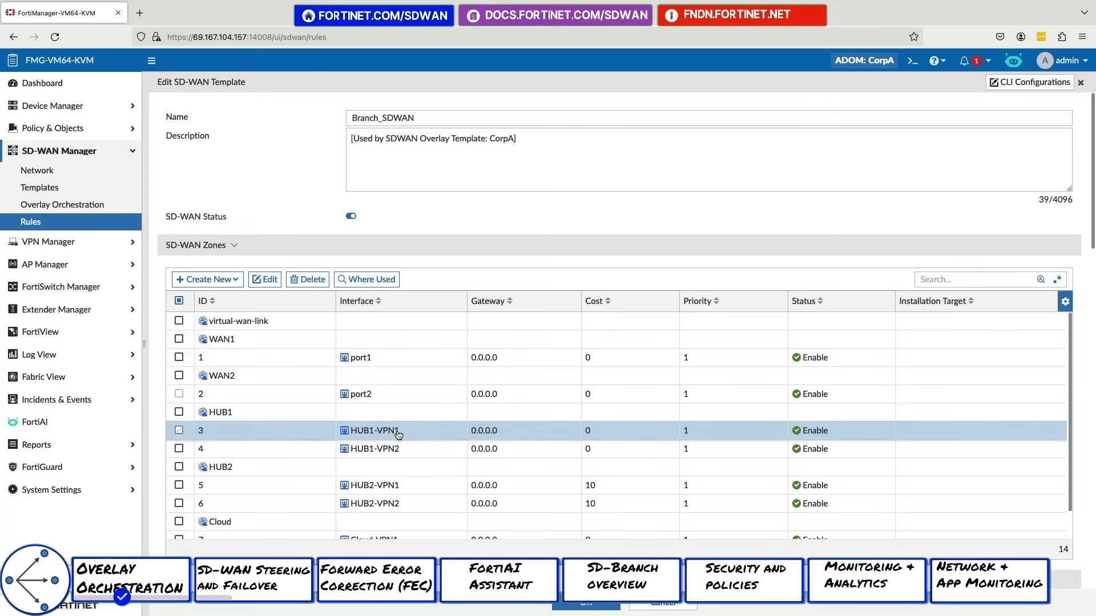
click(392, 451)
scroll(438, 467, down, 5)
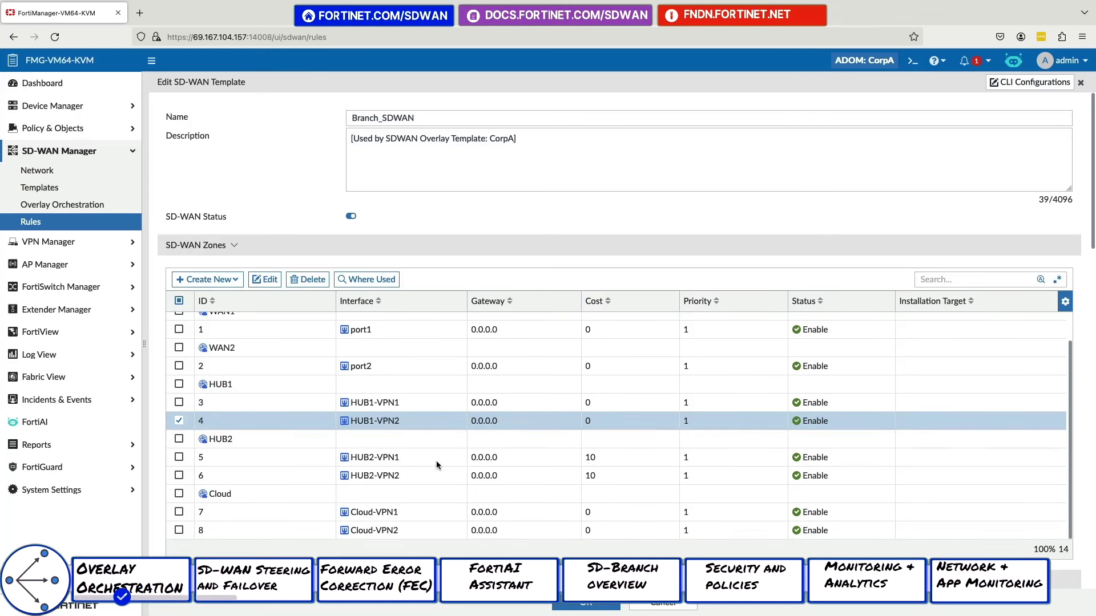
scroll(441, 475, down, 8)
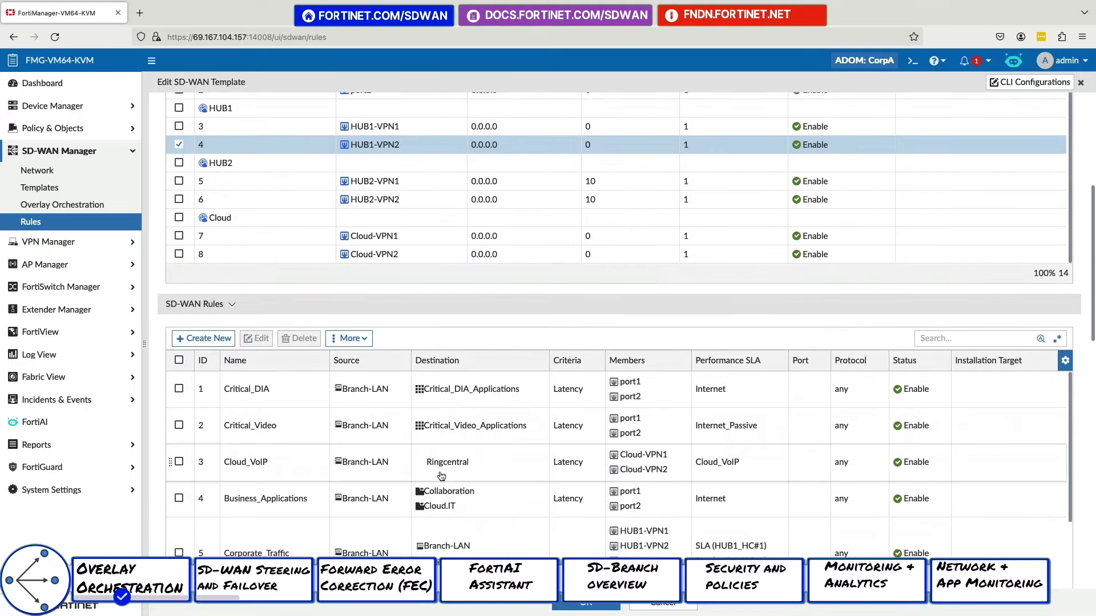
scroll(440, 475, down, 1)
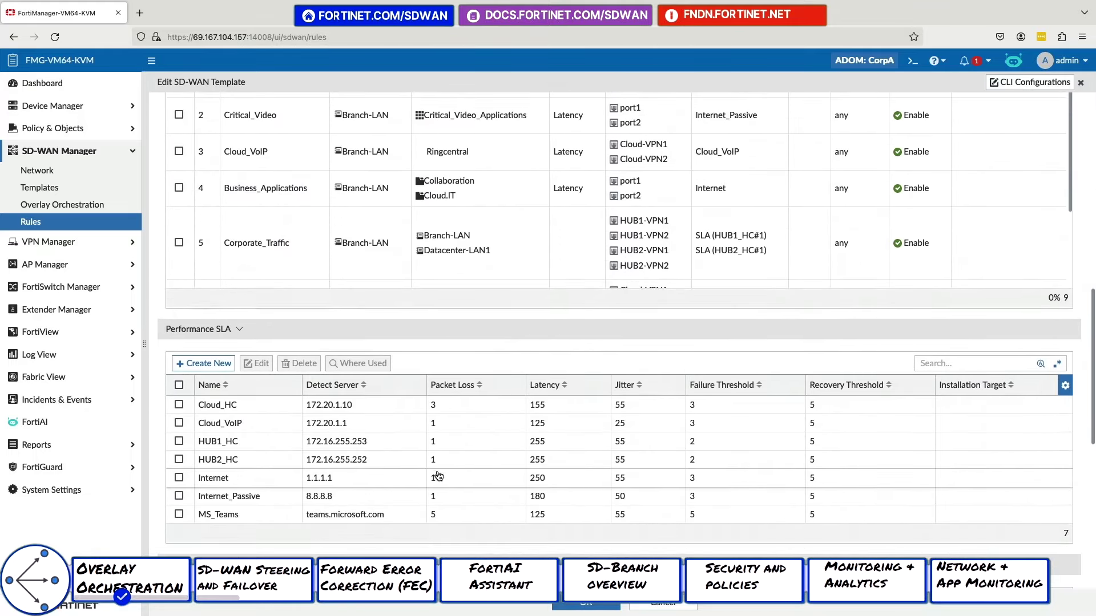
click(371, 522)
double_click(371, 522)
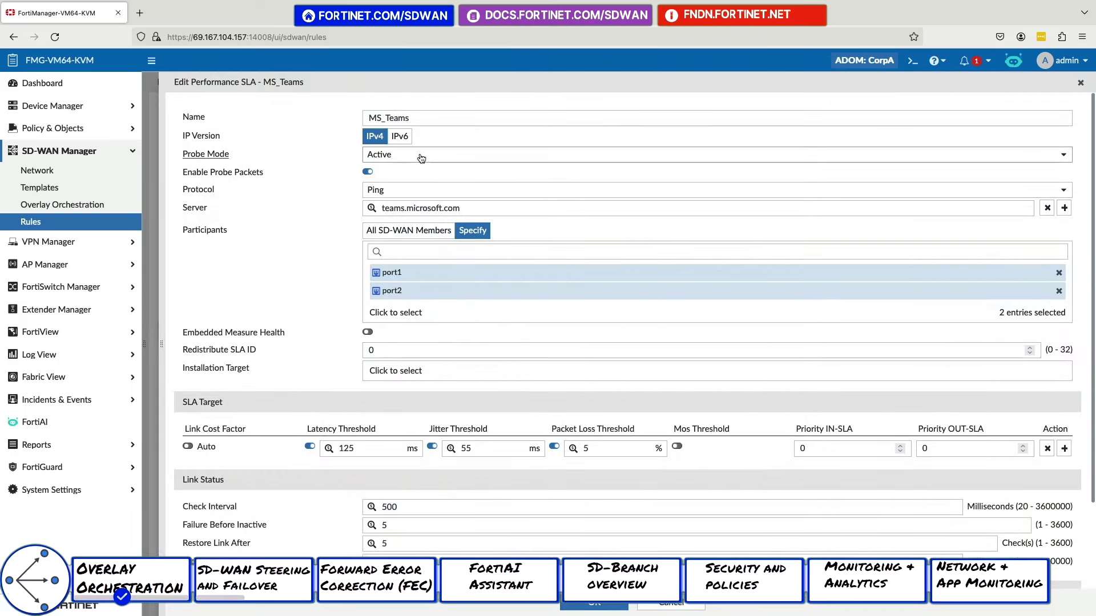
click(422, 158)
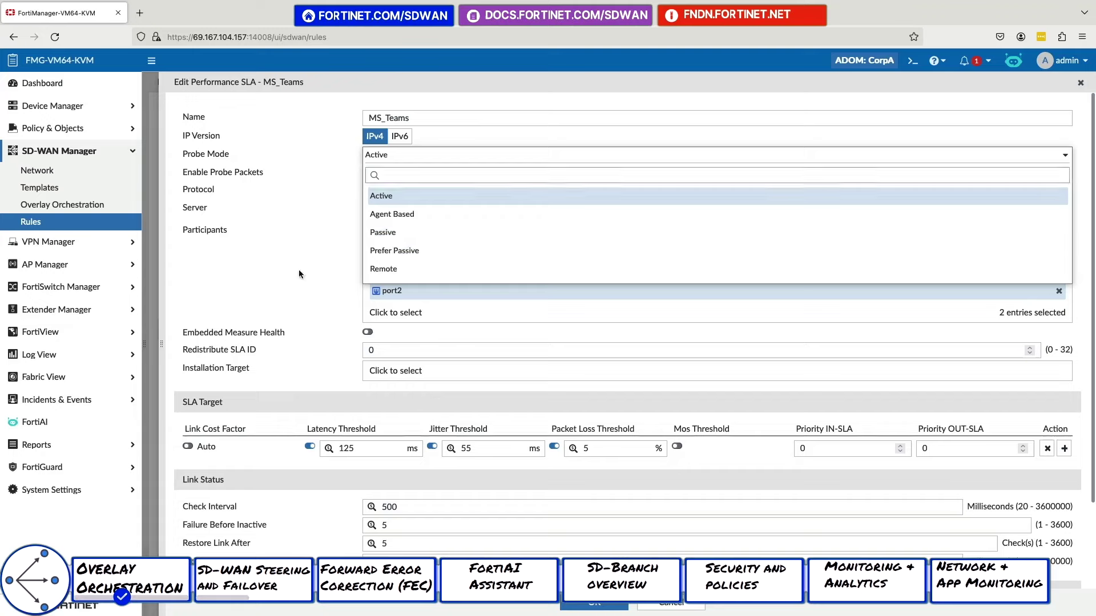
key(Escape)
click(422, 190)
click(451, 304)
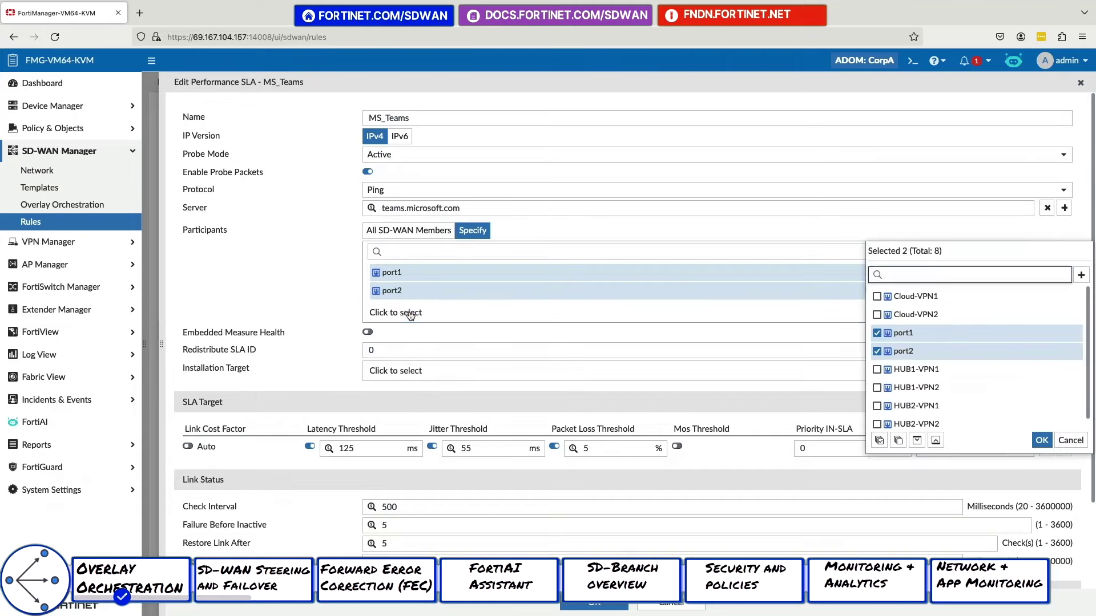
click(371, 446)
click(594, 604)
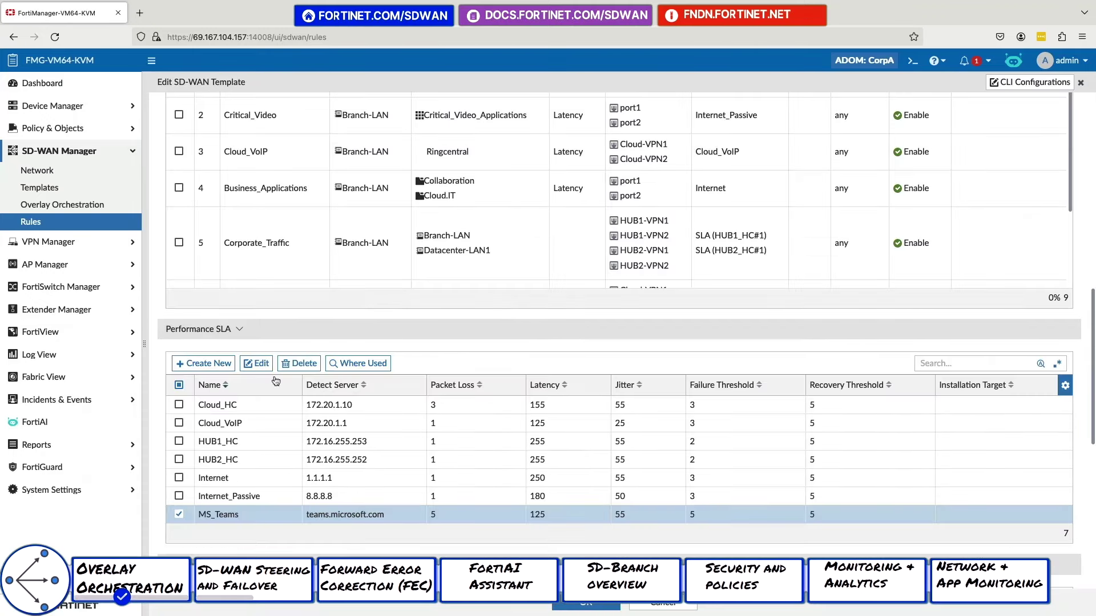
scroll(236, 309, up, 2)
scroll(234, 303, up, 4)
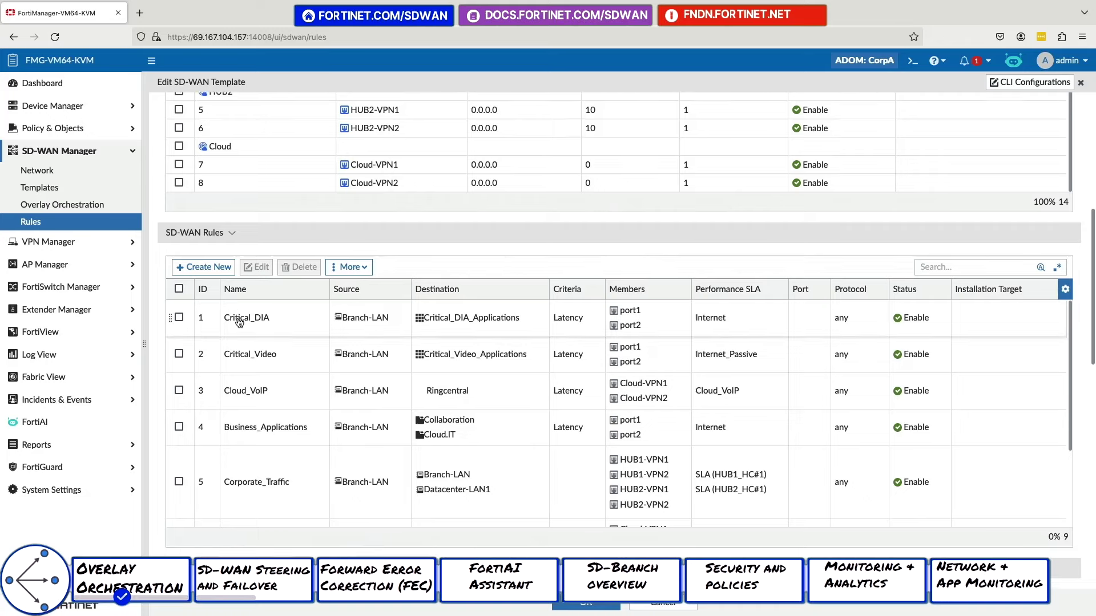
click(206, 269)
Name the rule MS_Teams with source address all and application MS_Teams_Applications
text(MS_Teams)
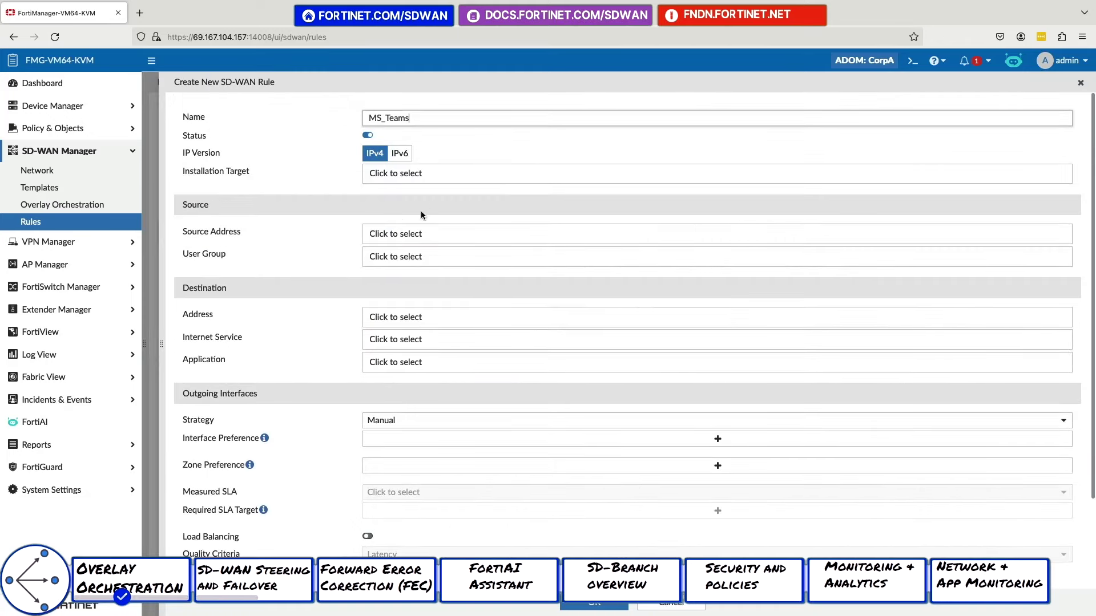
click(422, 233)
click(902, 308)
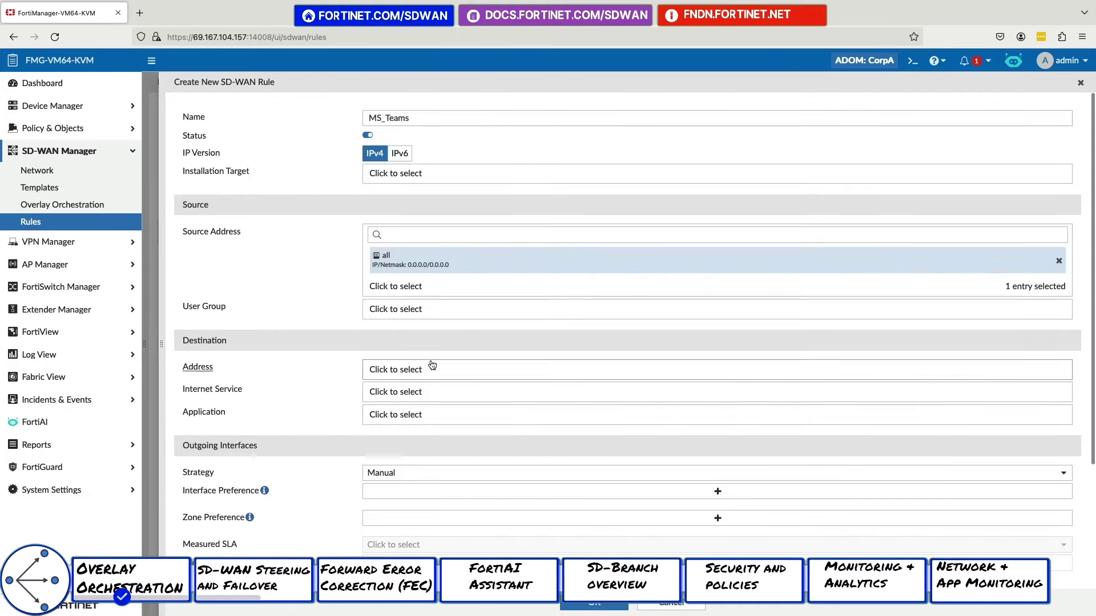
click(421, 415)
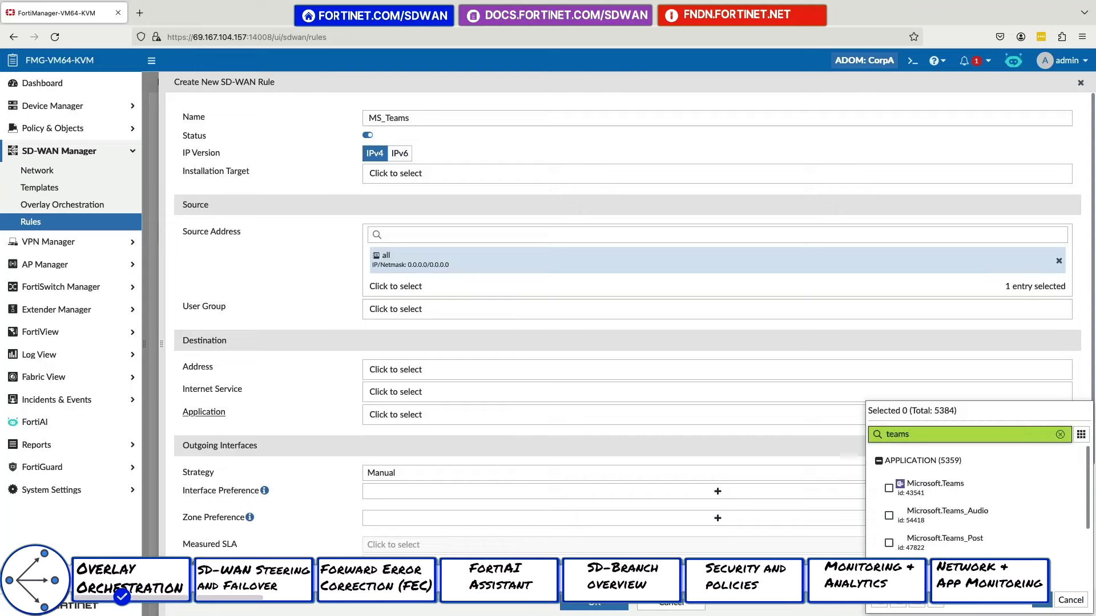
scroll(979, 502, down, 3)
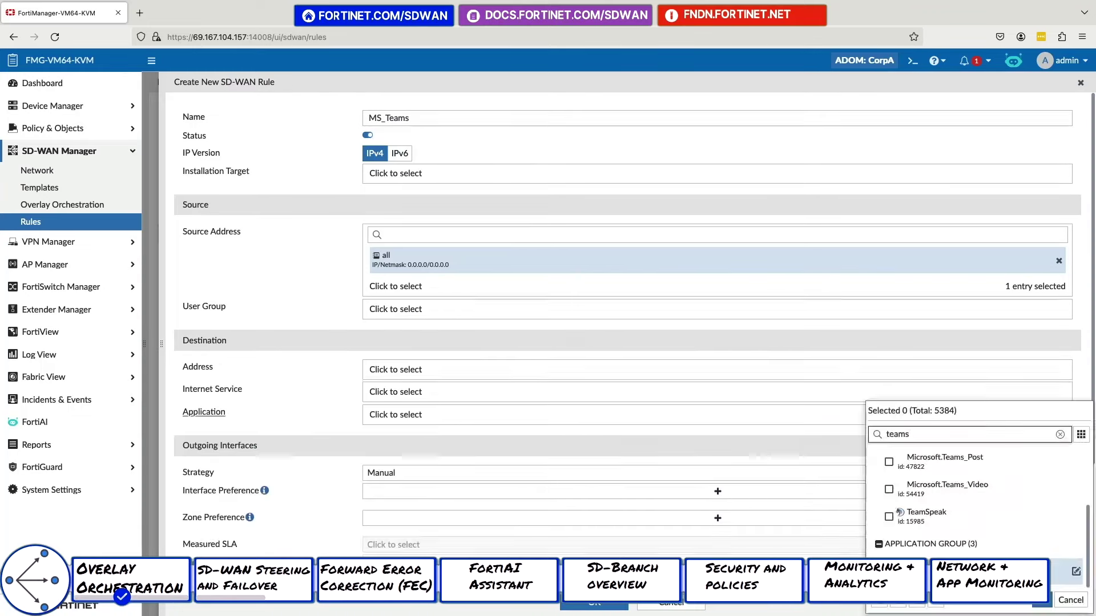
click(970, 572)
scroll(625, 532, down, 3)
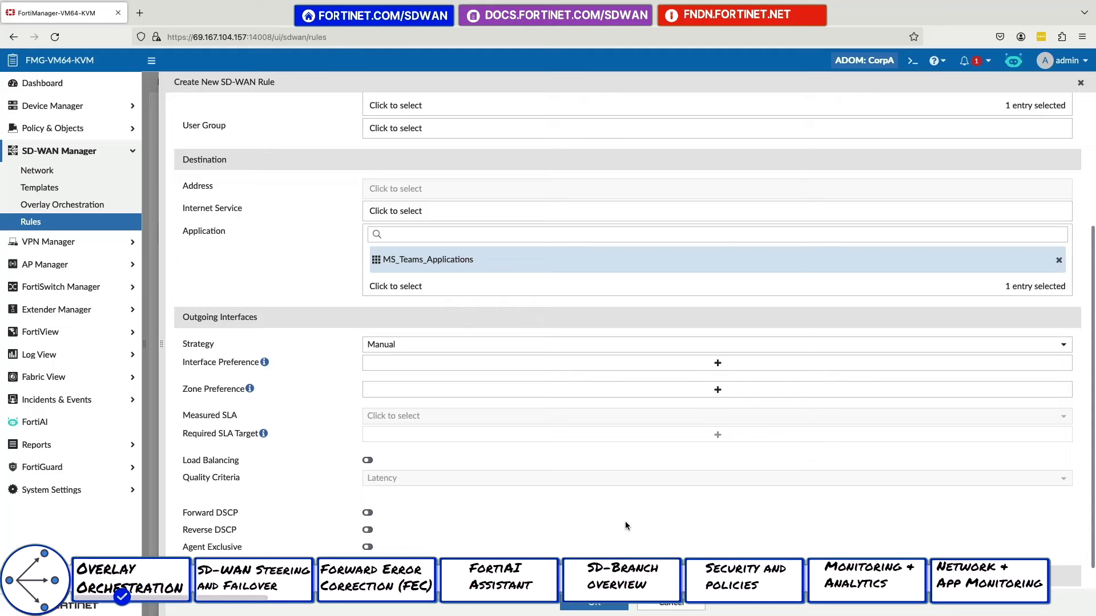
Set the strategy to Lowest Cost (SLA) with port1 and port2 as preferred interfaces
click(536, 344)
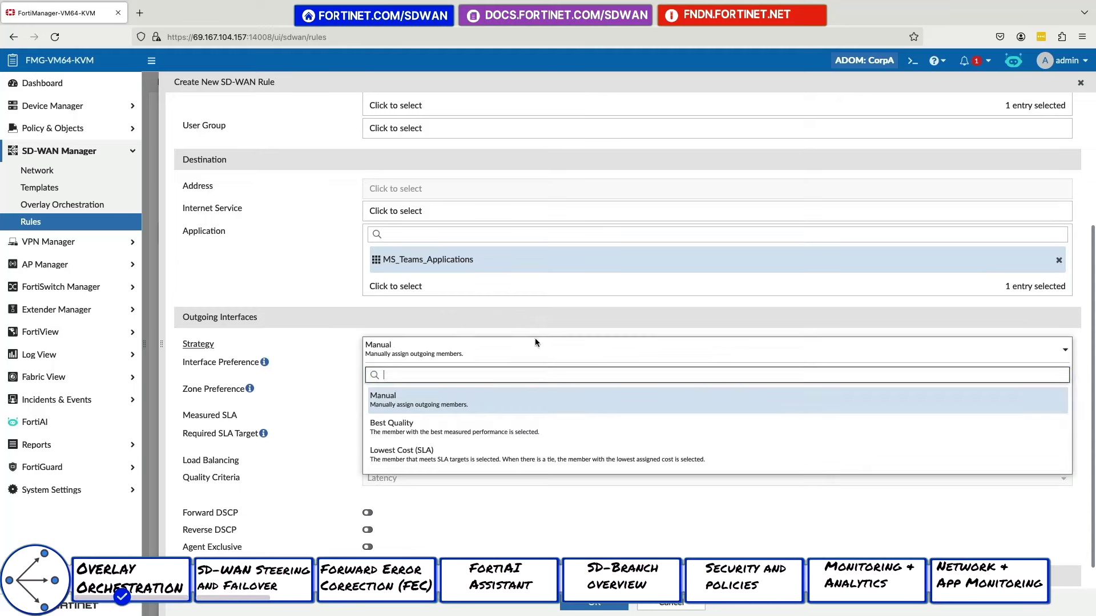
click(468, 448)
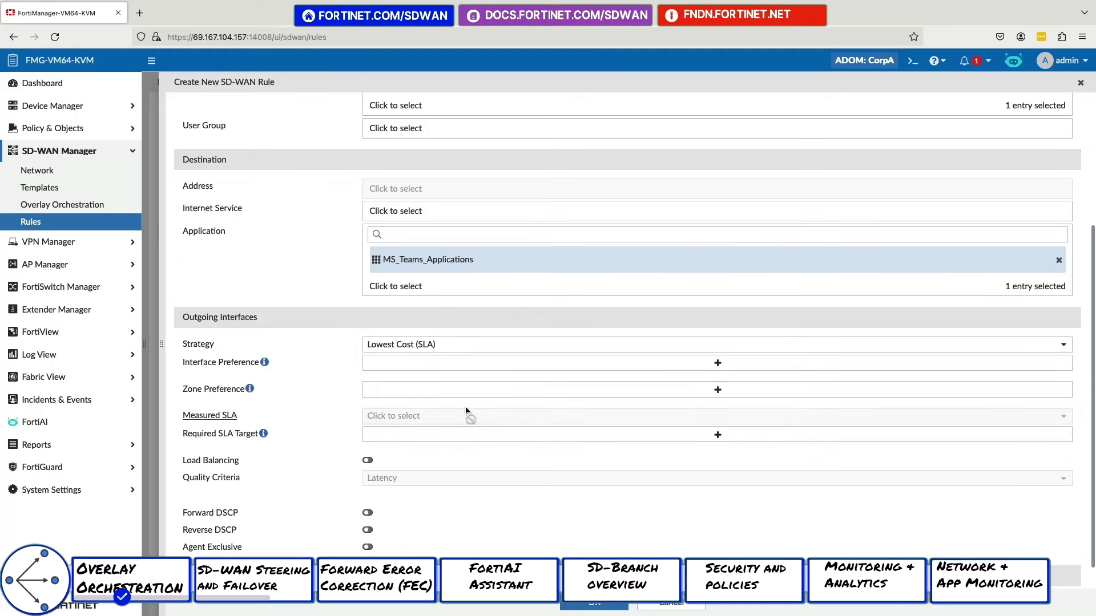
click(499, 369)
click(878, 444)
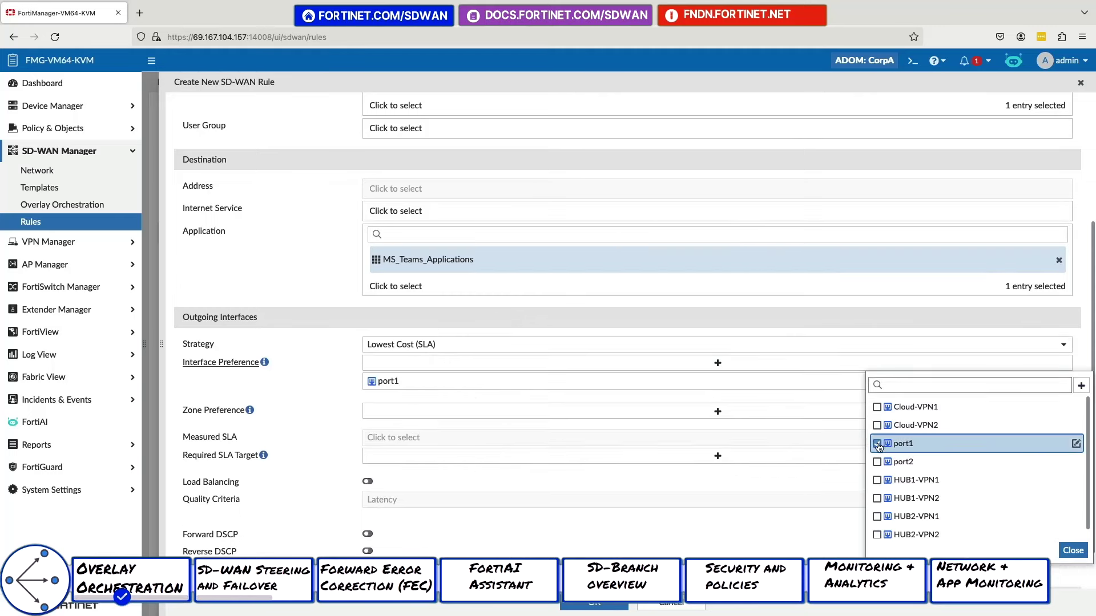
click(893, 460)
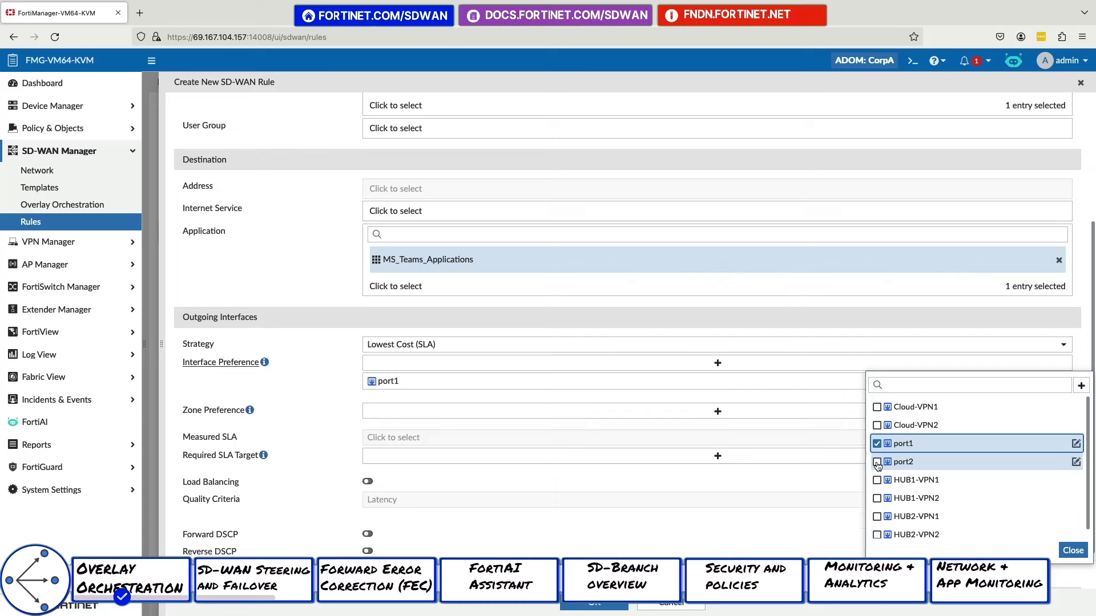
click(1074, 552)
Require the MS_Teams#1 SLA target and save the MS_Teams rule
click(644, 480)
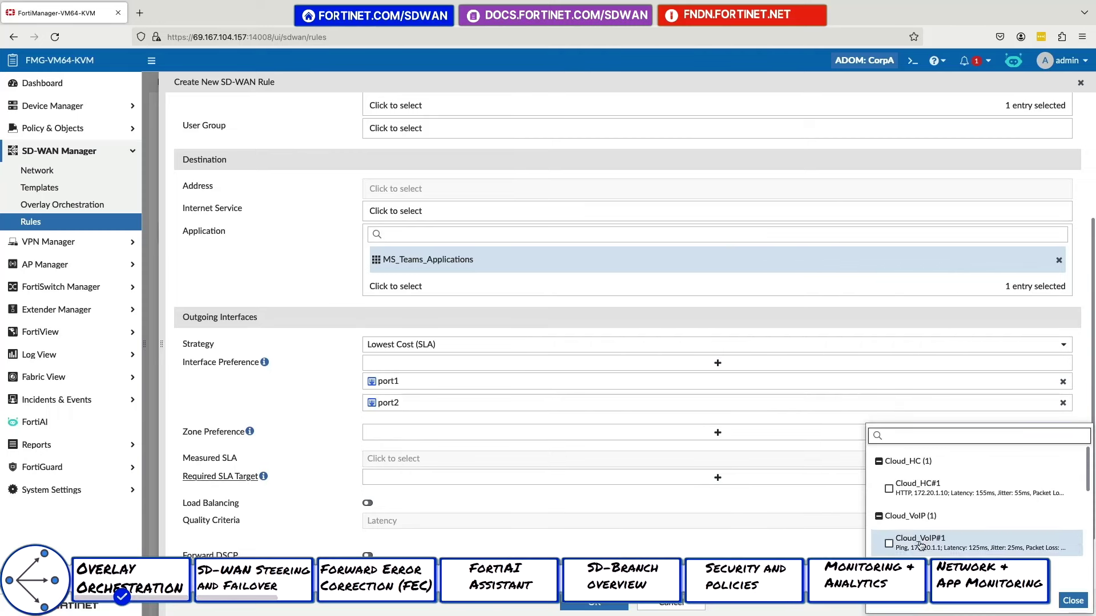
scroll(920, 542, down, 3)
scroll(920, 545, down, 4)
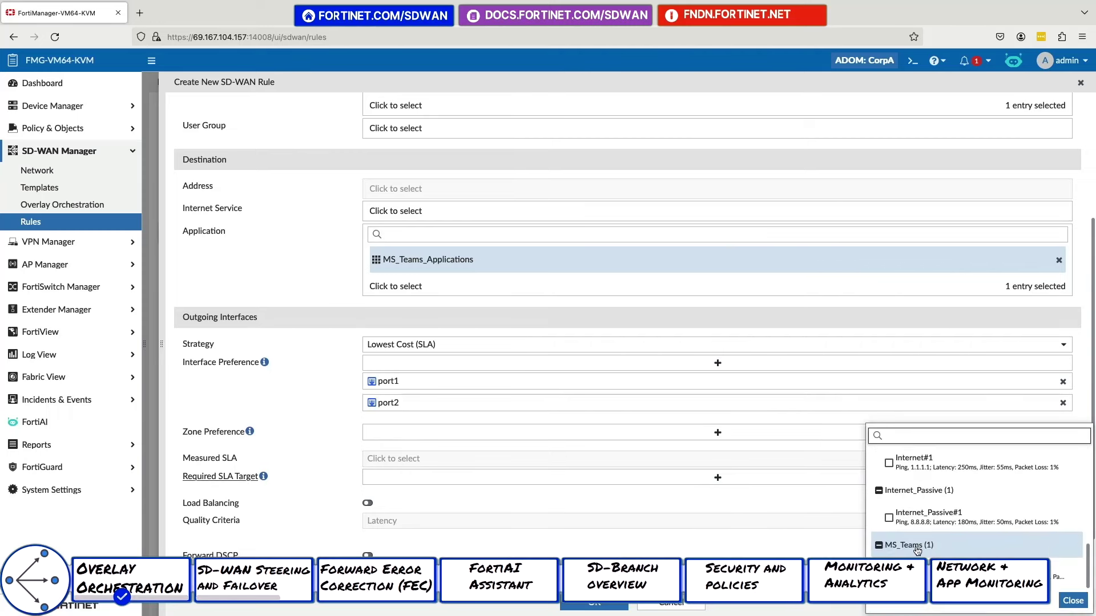
click(913, 574)
click(1072, 601)
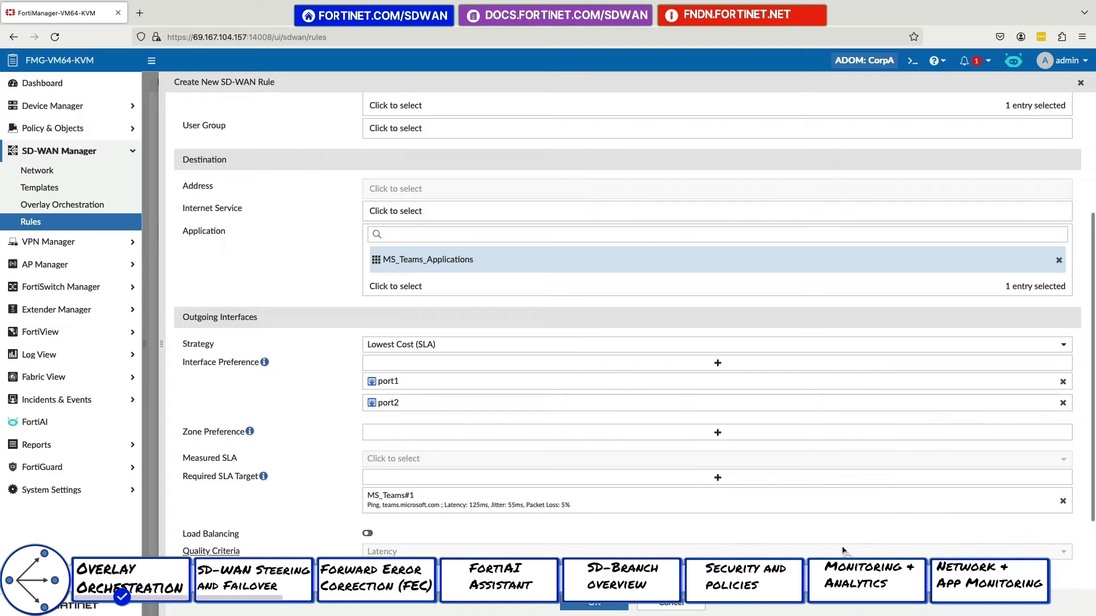
scroll(659, 548, down, 3)
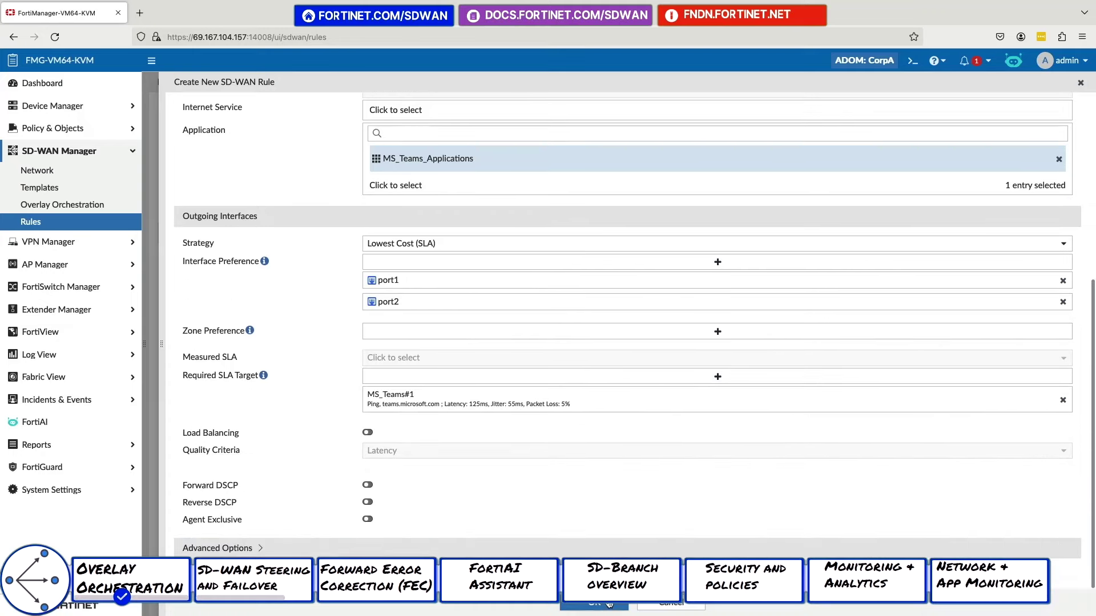
click(609, 604)
Move the MS_Teams rule to the top of the rule list
scroll(200, 456, down, 4)
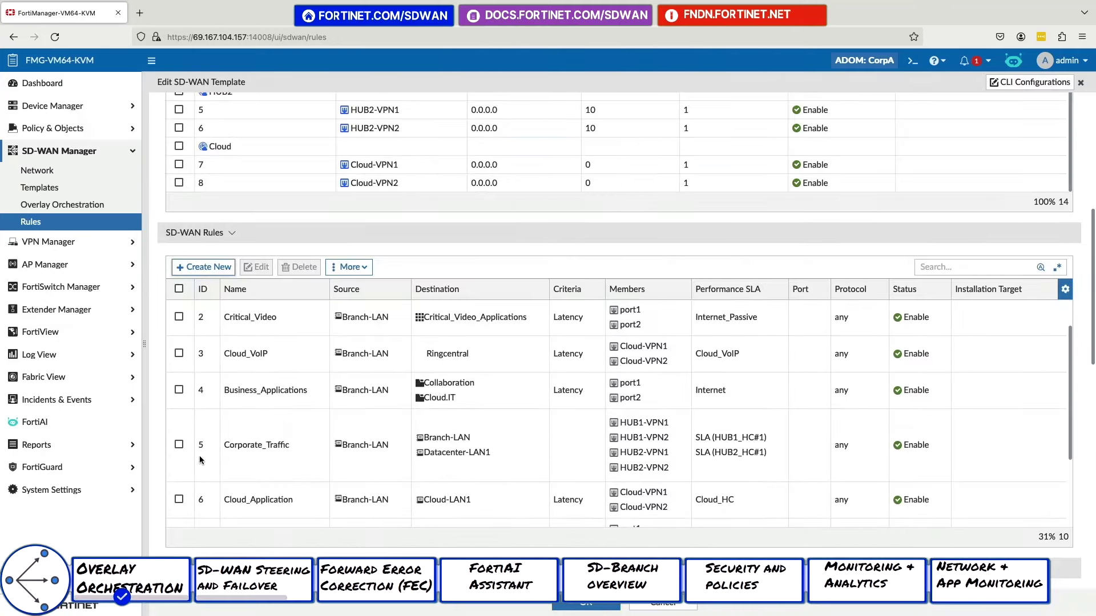
drag(171, 498, 182, 326)
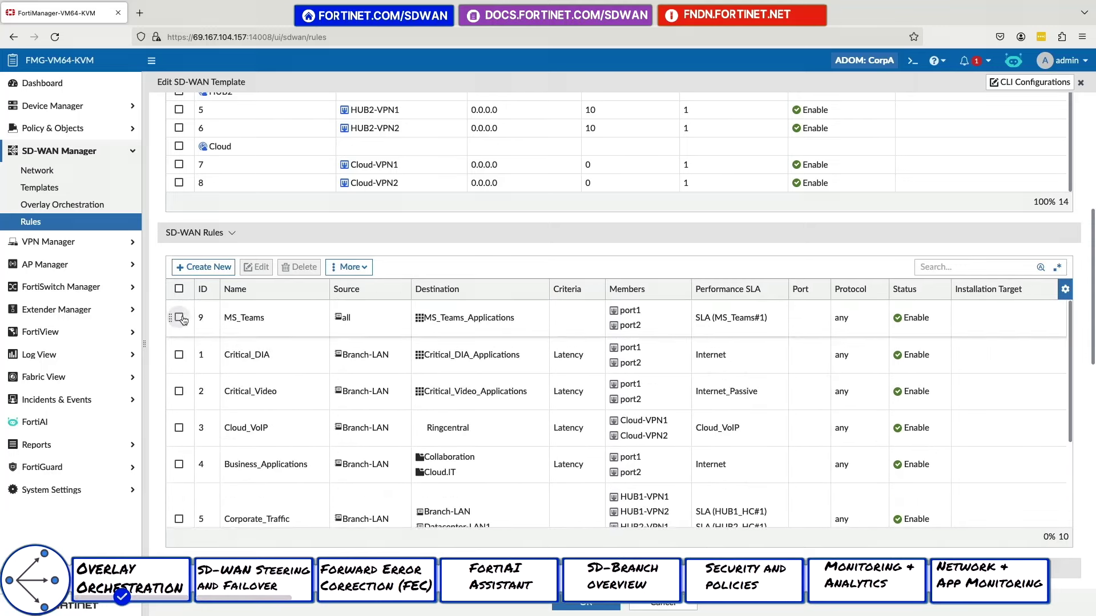
click(204, 266)
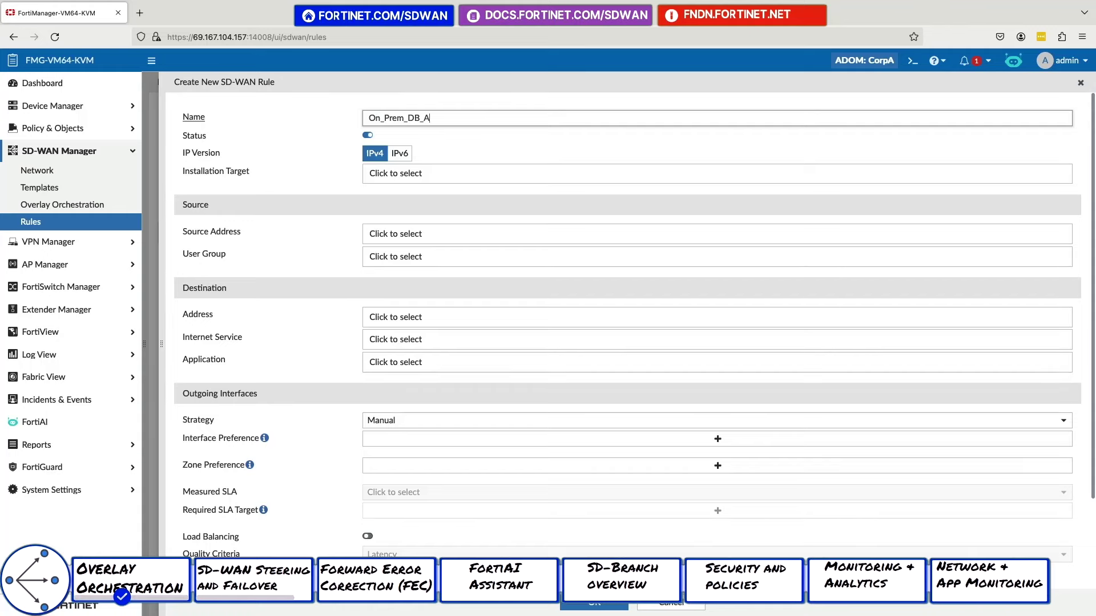
Set the new rule's source to all, user group IT, and application On_Prem_DB_App
click(406, 233)
click(891, 311)
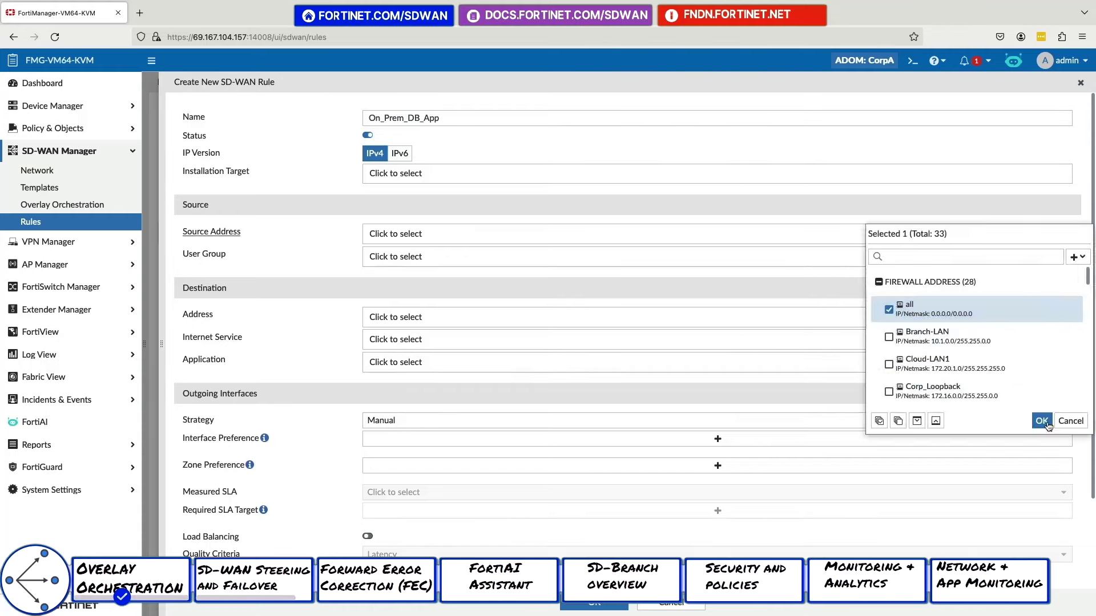
click(400, 309)
scroll(970, 400, down, 2)
click(914, 442)
scroll(465, 367, down, 3)
click(446, 287)
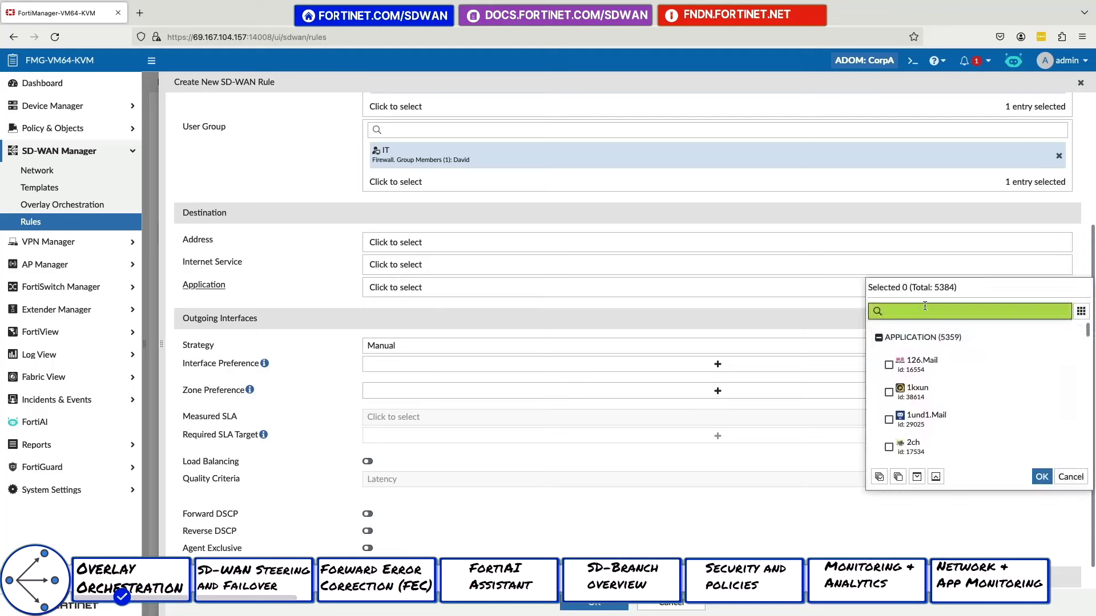
scroll(1036, 394, down, 10)
click(889, 351)
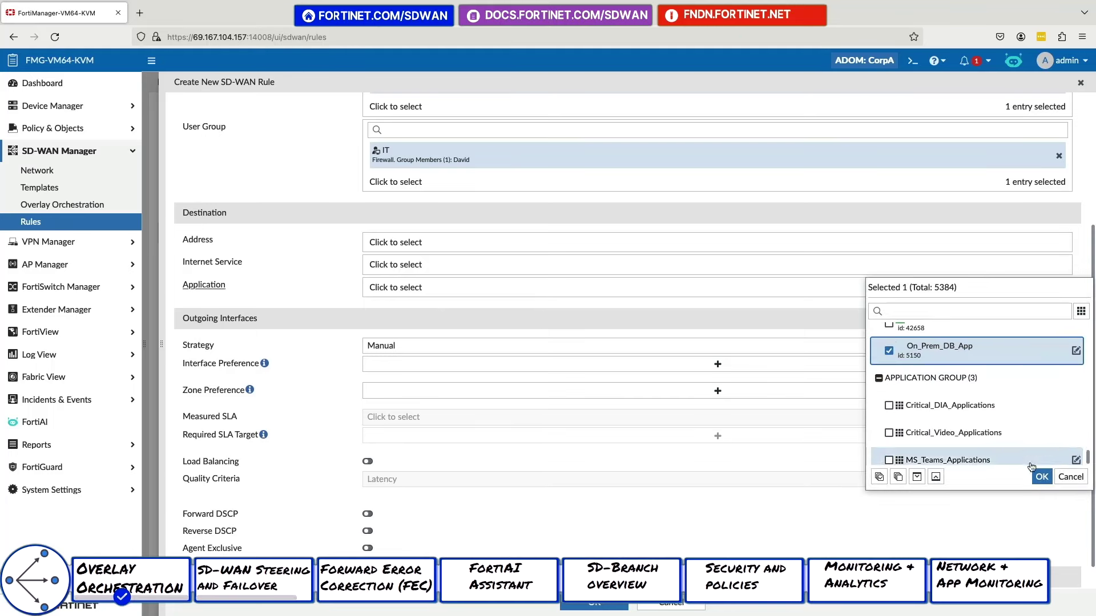
click(1042, 477)
Use Lowest Cost (SLA) strategy preferring port2, then port1
click(570, 398)
click(459, 499)
click(757, 450)
click(902, 512)
click(902, 494)
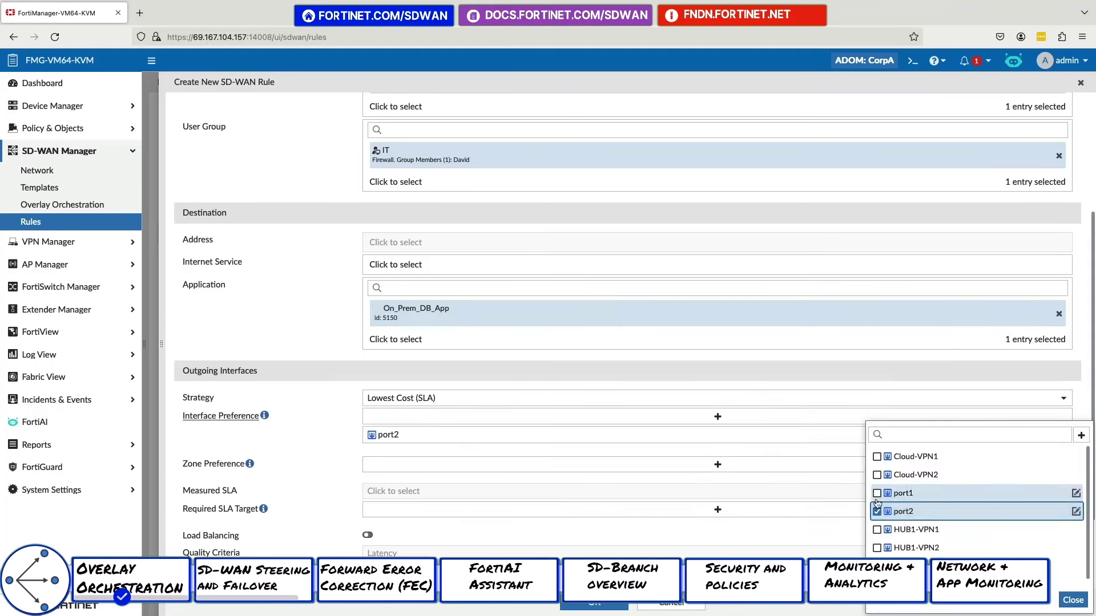
click(751, 519)
Require SLA target HUB1_HC#1, save On_Prem_DB_App, and place it second below MS_Teams
scroll(751, 514, down, 3)
click(651, 451)
scroll(935, 529, down, 3)
click(889, 491)
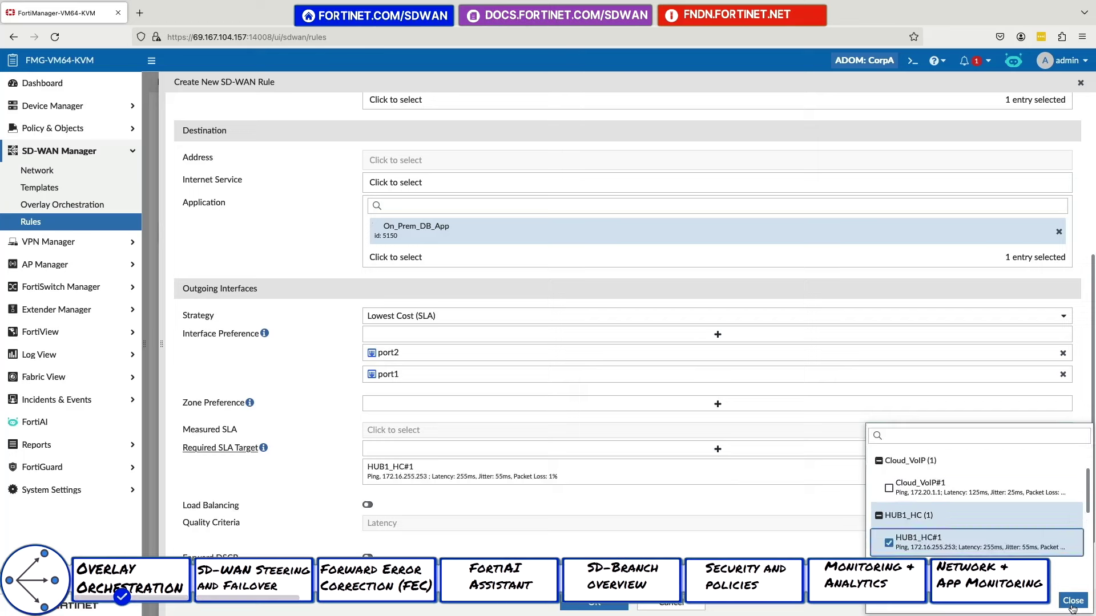
click(862, 541)
scroll(861, 542, down, 2)
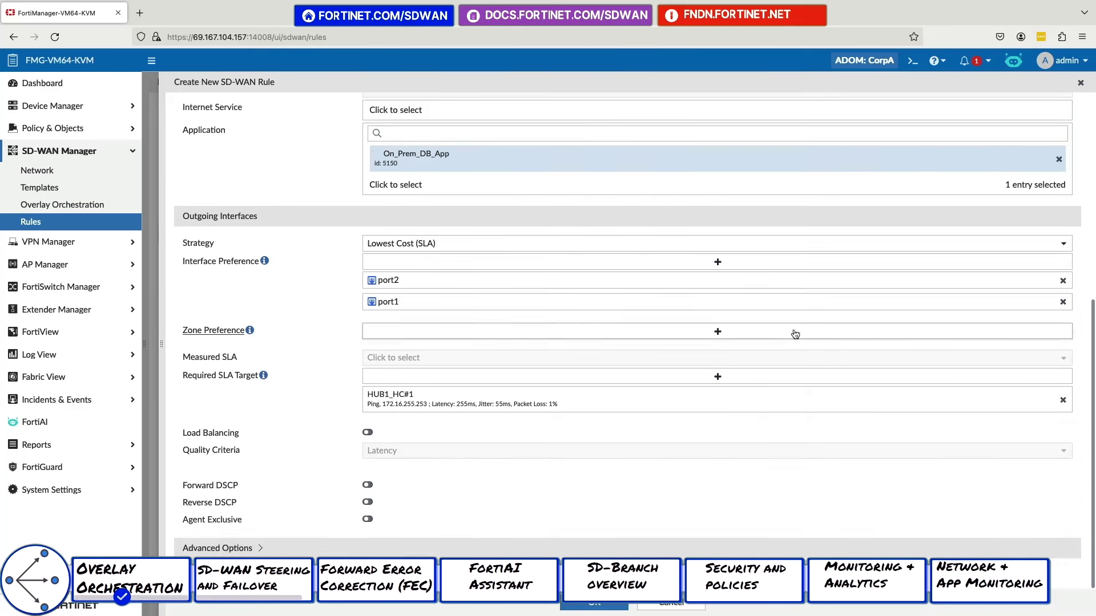
scroll(1064, 476, up, 2)
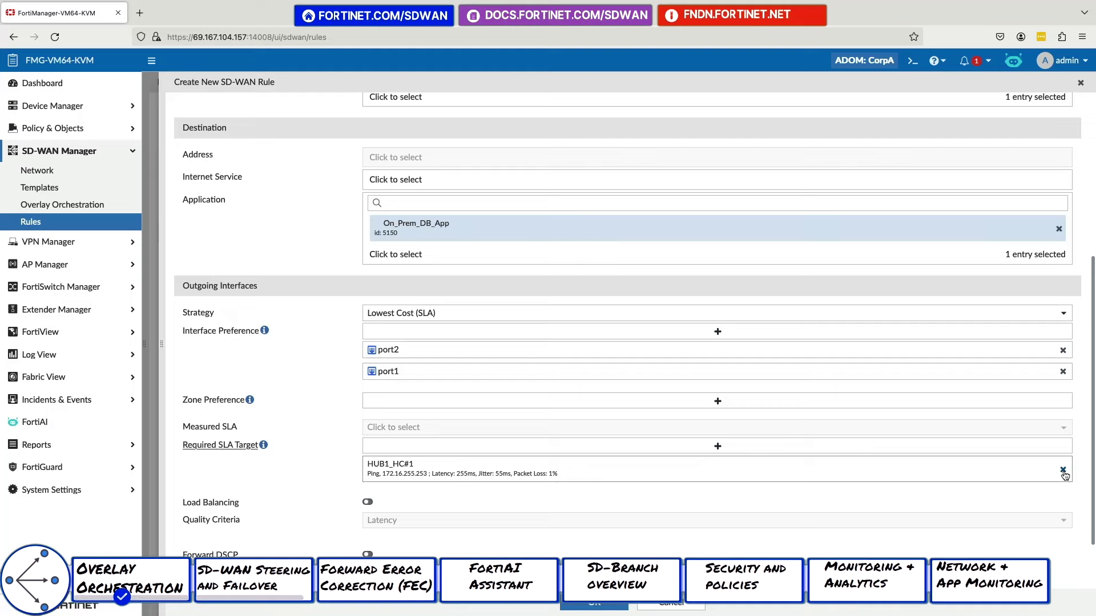
scroll(1065, 475, down, 2)
click(595, 604)
scroll(207, 492, down, 5)
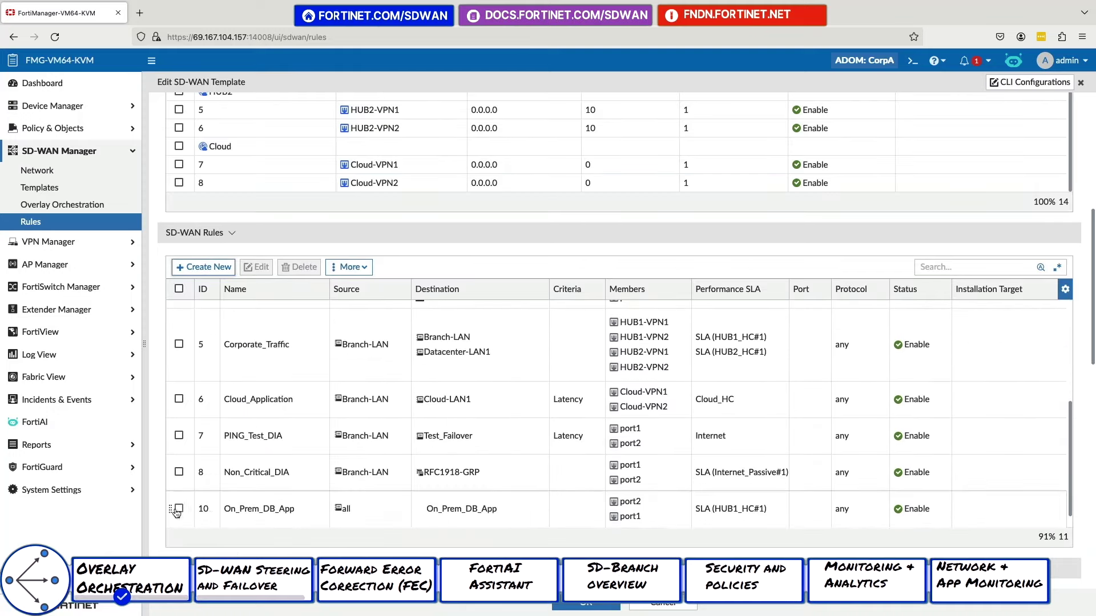
drag(176, 513, 171, 365)
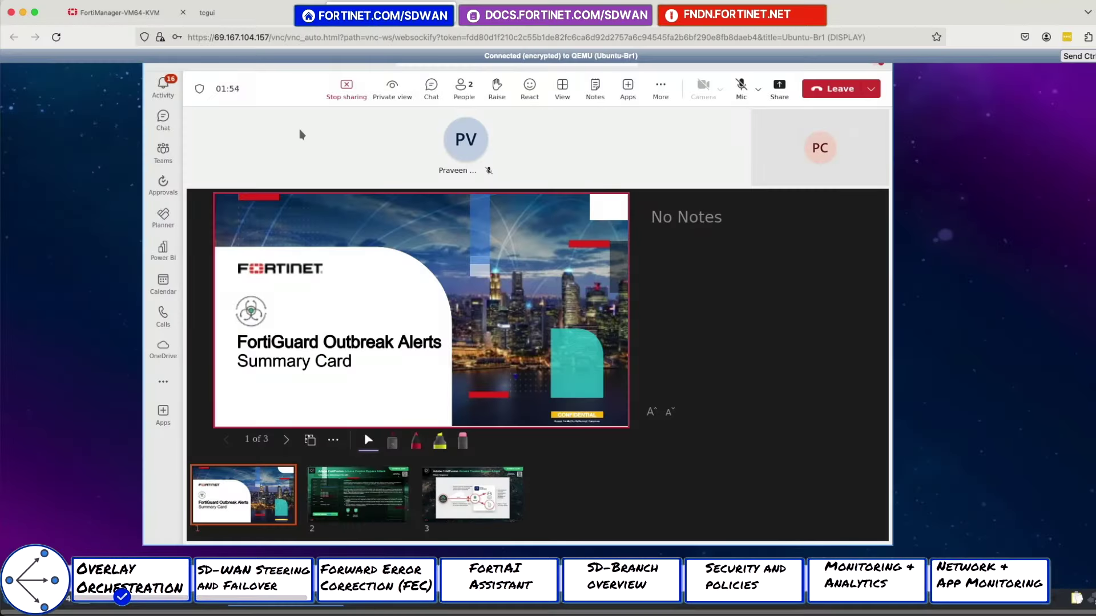
Advance the Teams slides, check SD-WAN rule health, and apply a 300 ms delay on eth1
click(349, 496)
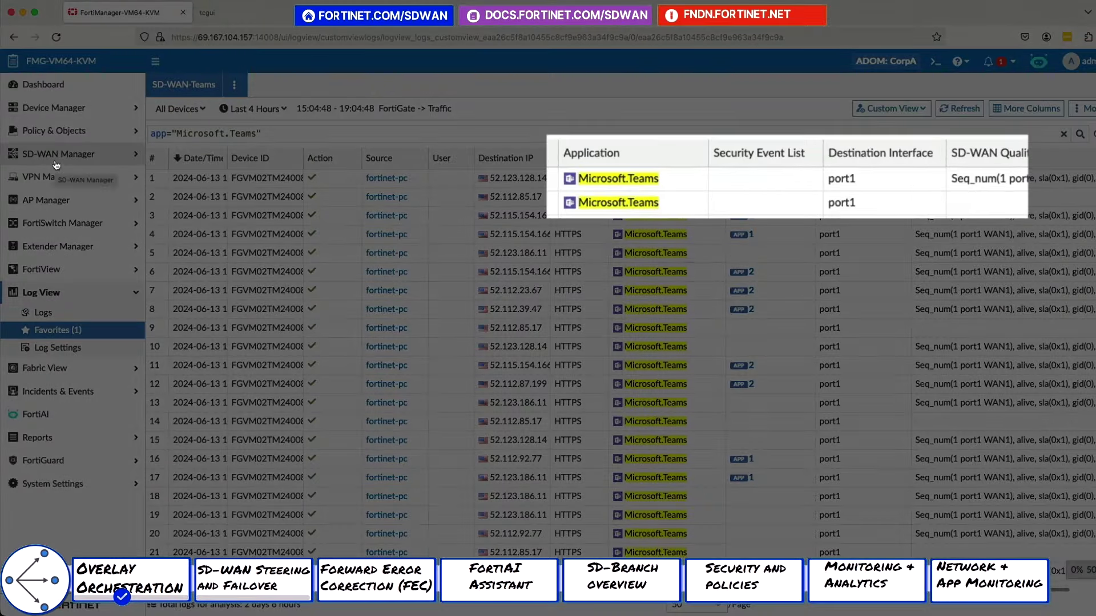
click(57, 156)
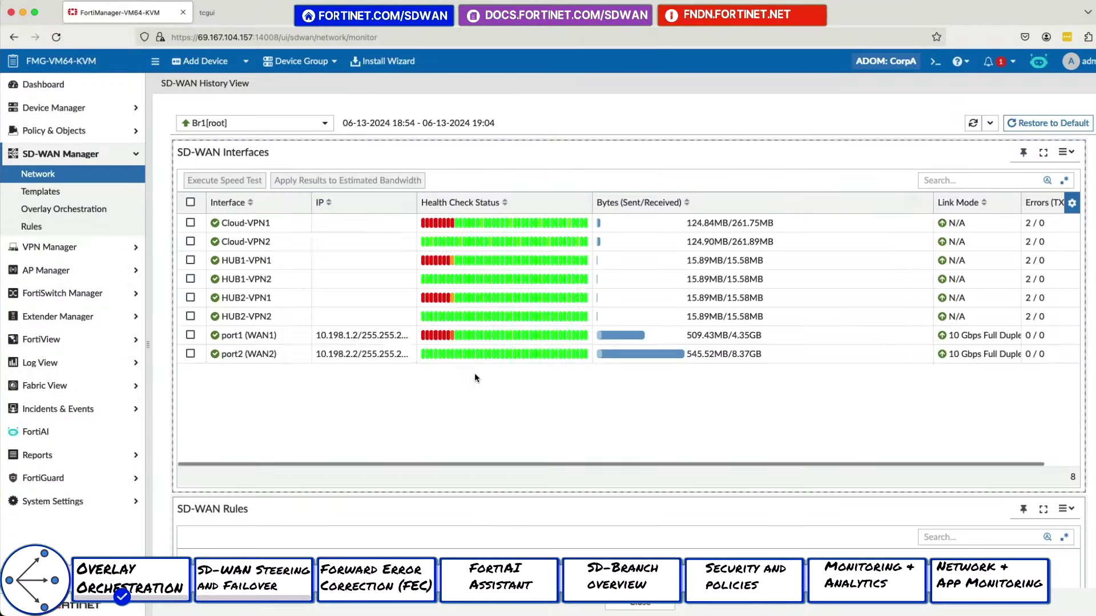
scroll(597, 447, down, 5)
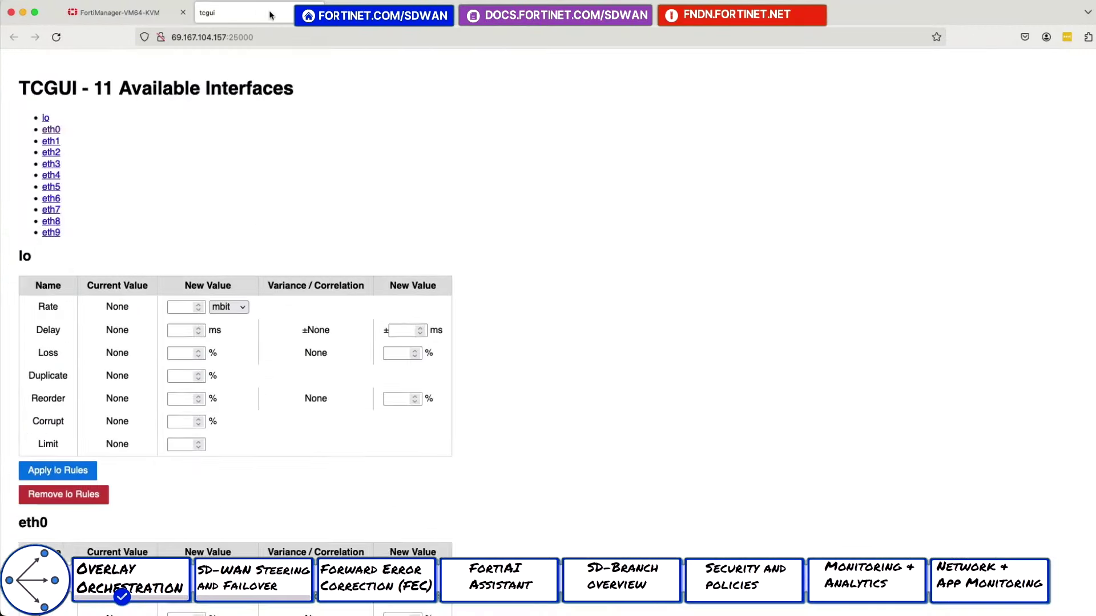
scroll(151, 428, down, 10)
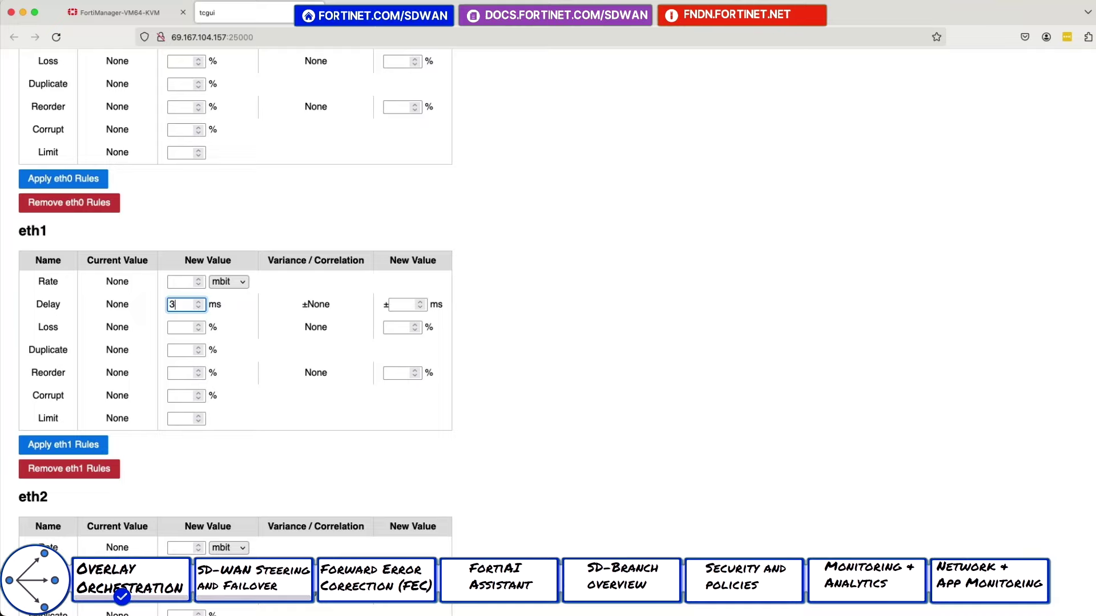
click(96, 450)
scroll(108, 429, down, 7)
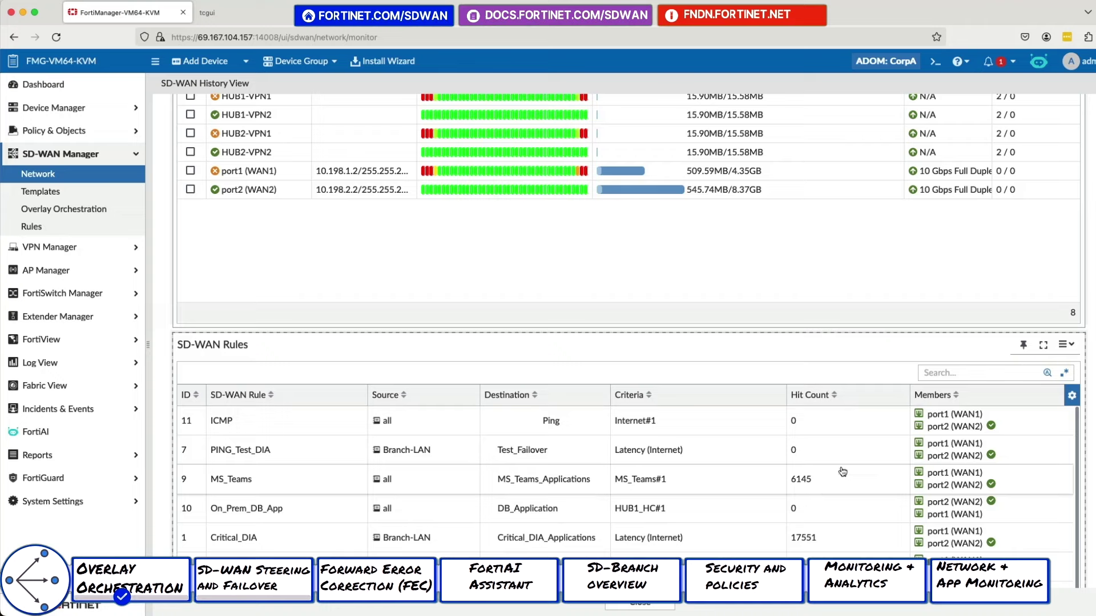
Open the SD-WAN-Teams traffic log view
click(992, 496)
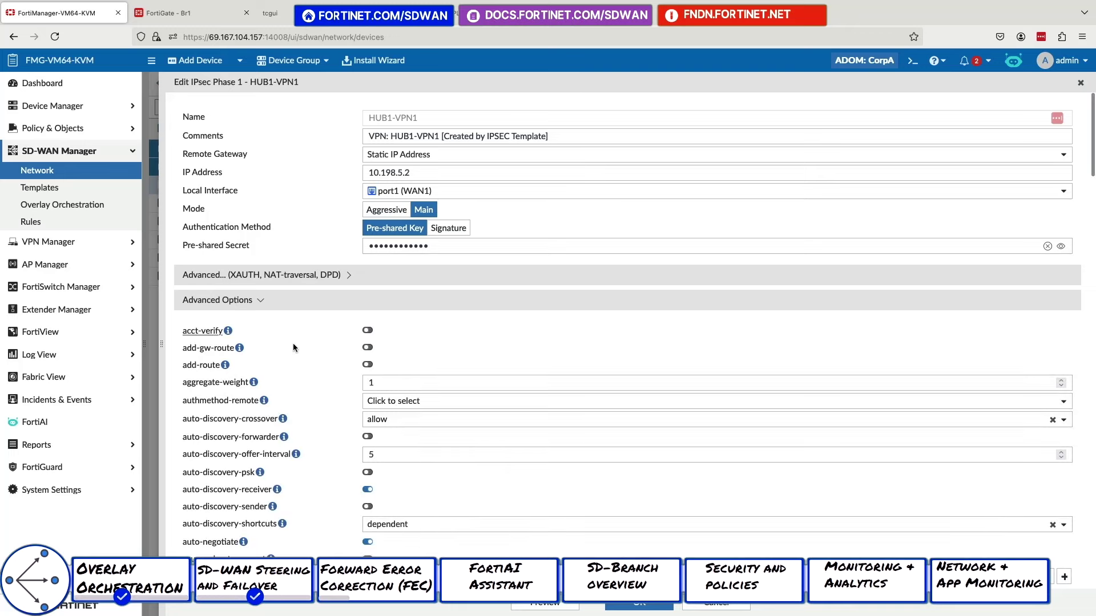
Scroll through HUB1-VPN1's fec-* Phase 1 options
scroll(315, 399, down, 5)
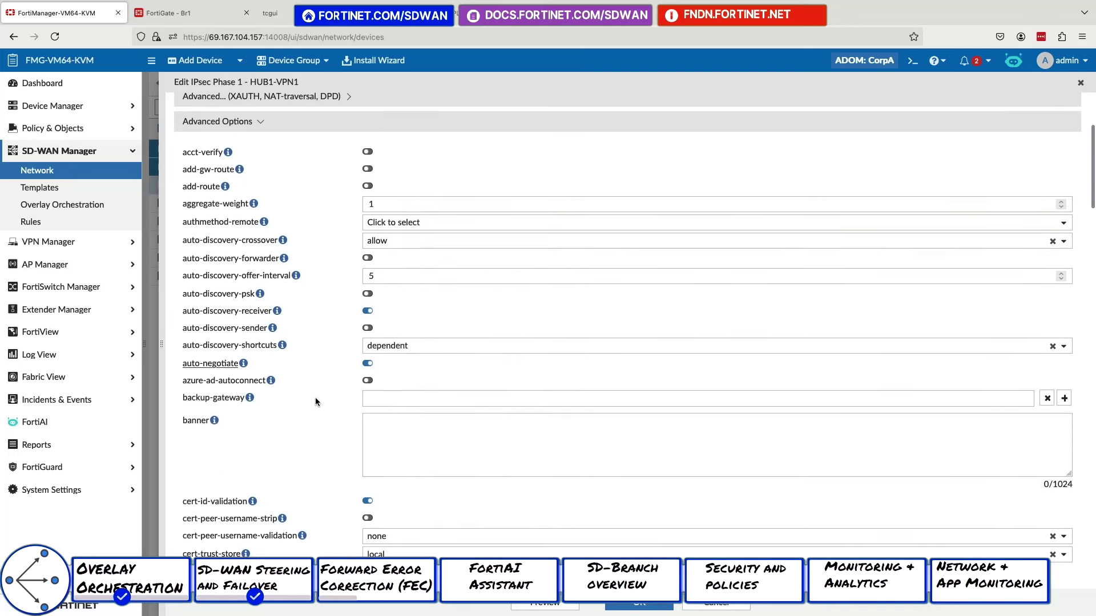
scroll(315, 398, down, 10)
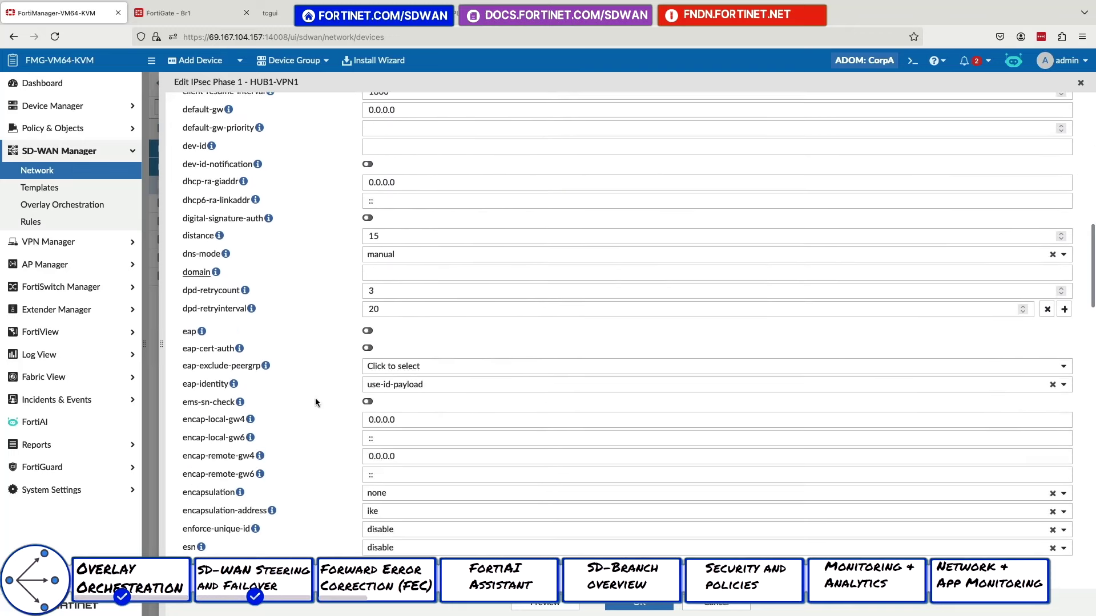
scroll(315, 402, down, 6)
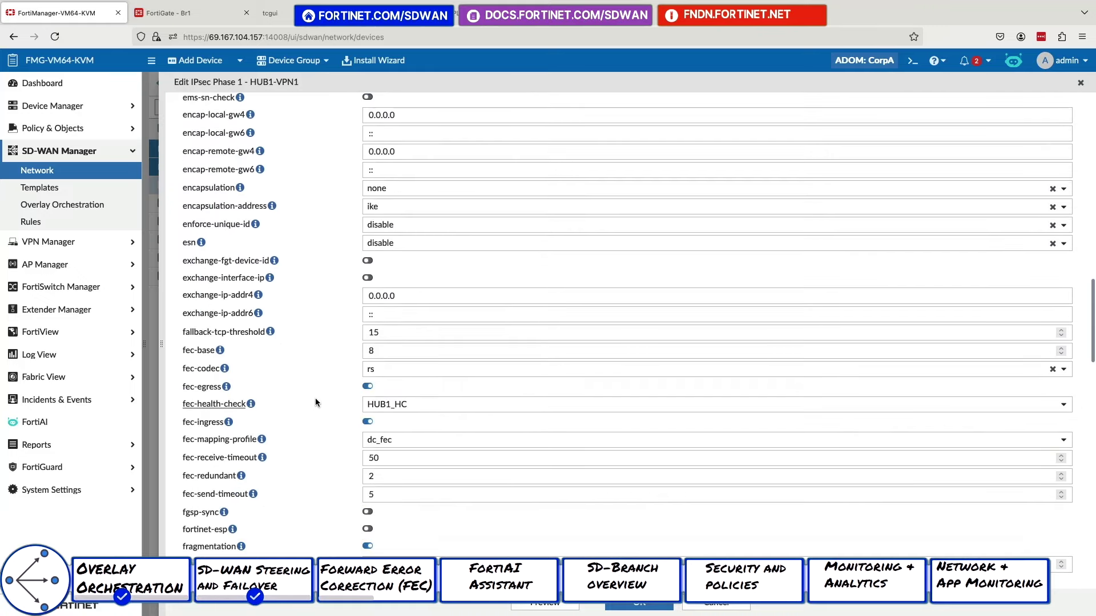
scroll(299, 404, down, 1)
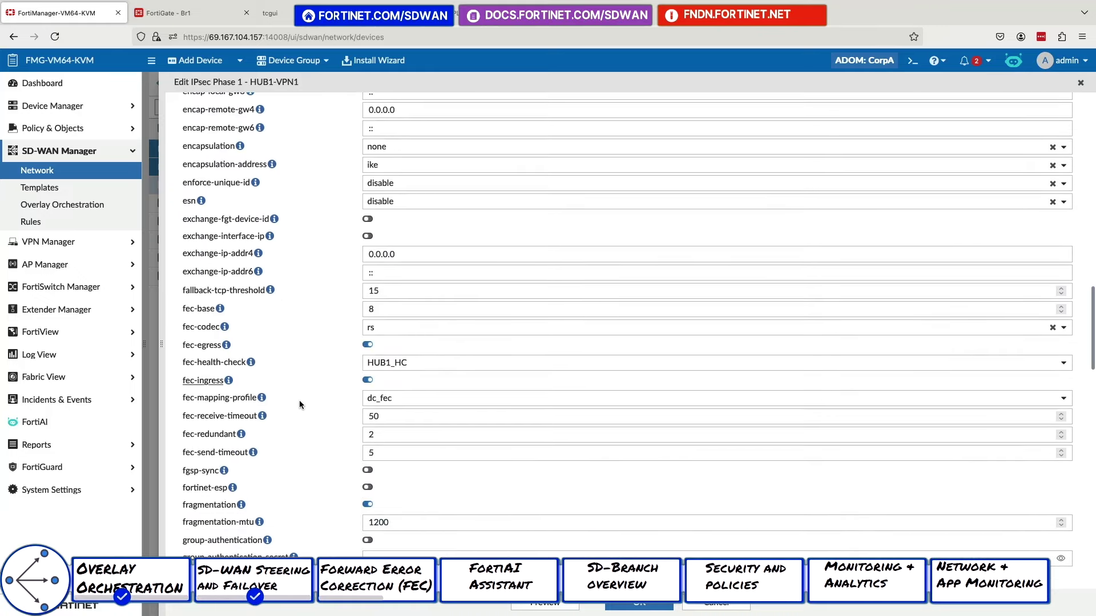
scroll(299, 405, down, 1)
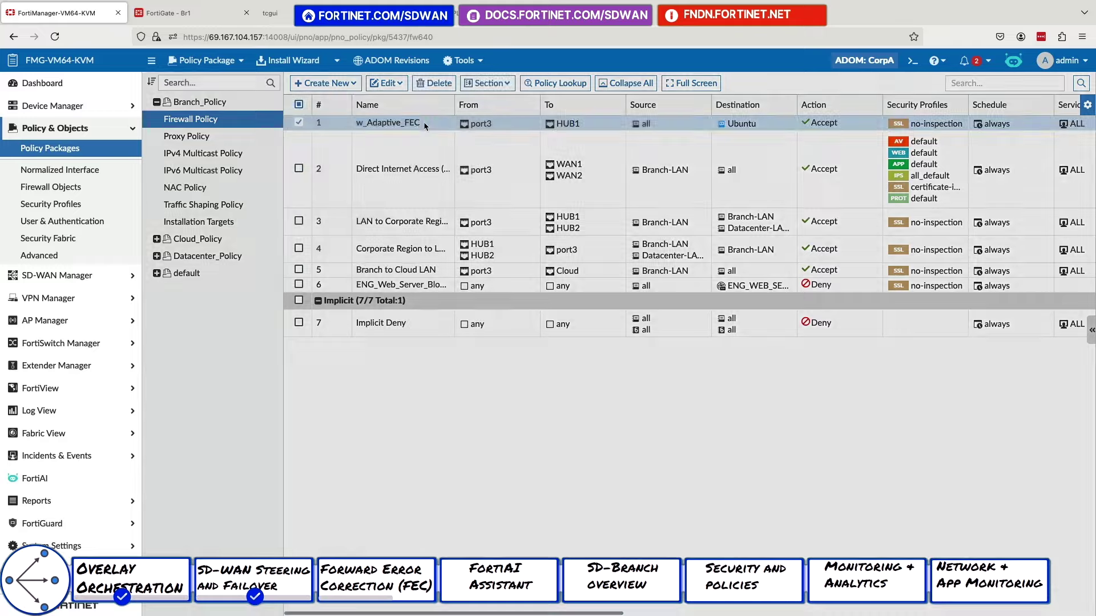
Review the w_Adaptive_FEC policy's advanced options and apply 10% packet loss on eth1
double_click(424, 126)
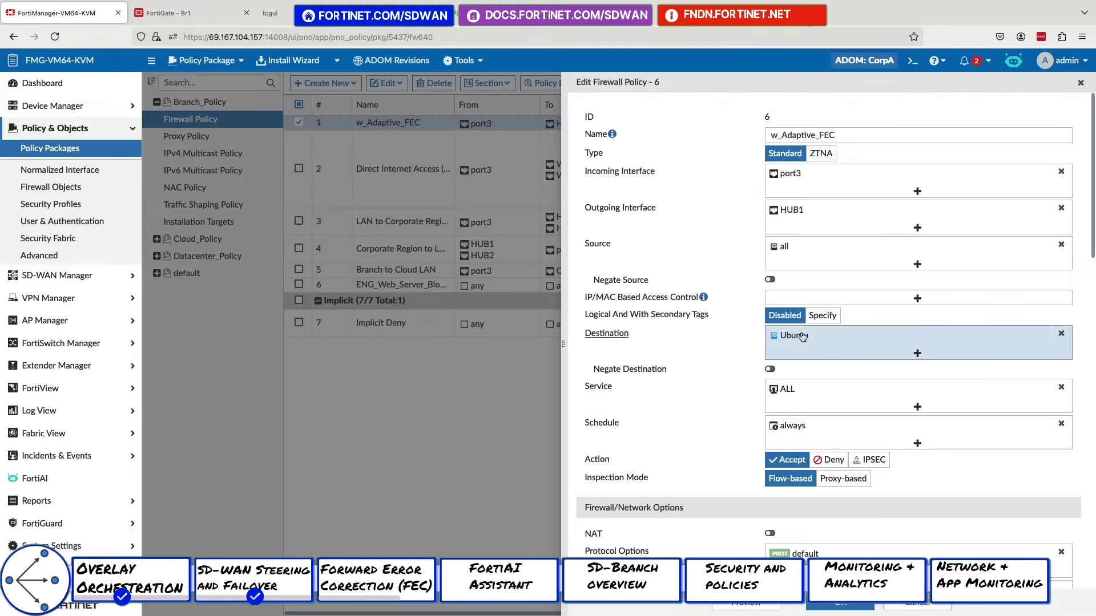
scroll(822, 364, down, 20)
click(666, 228)
scroll(690, 374, down, 15)
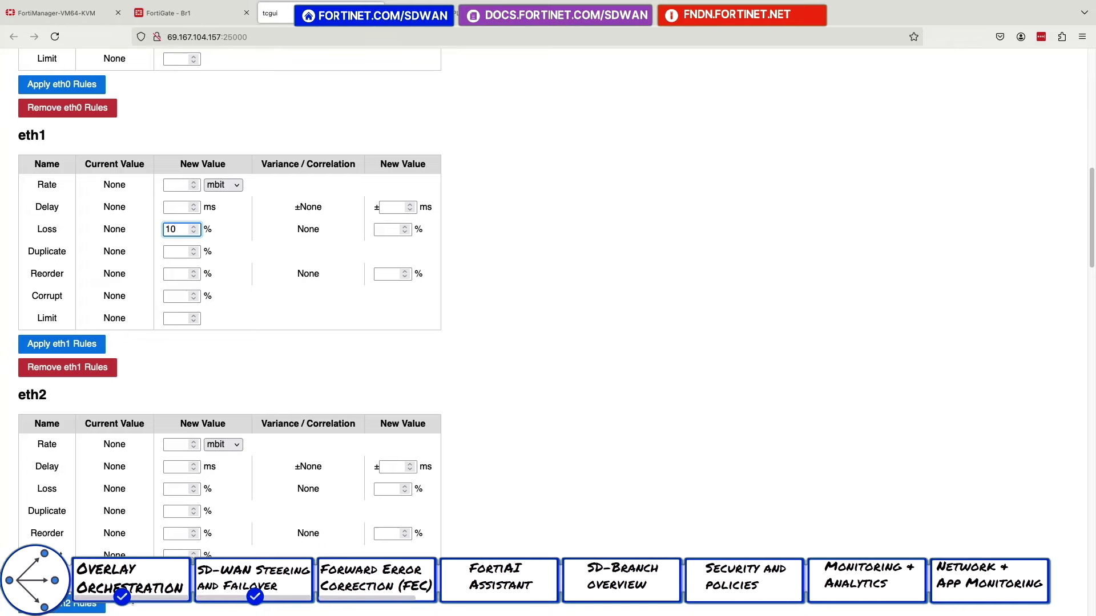
key(Return)
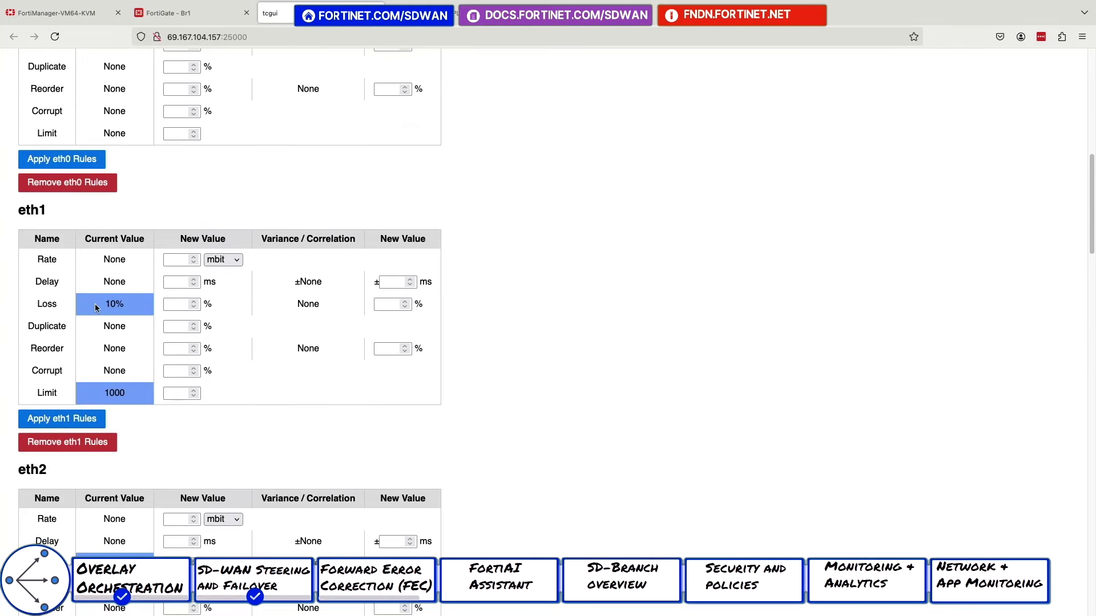
scroll(97, 274, down, 5)
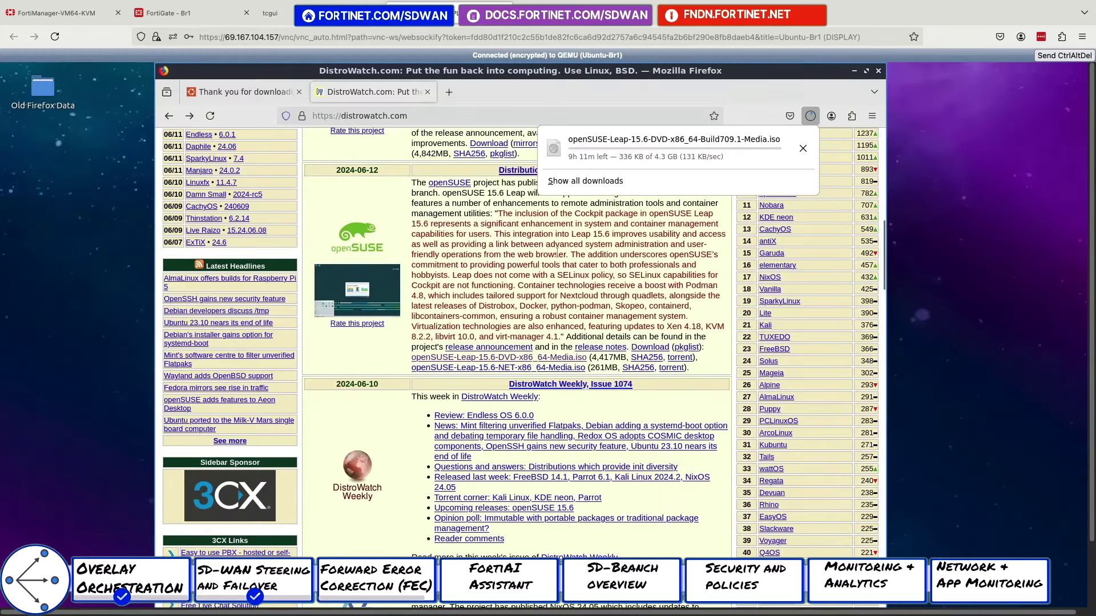
Start the Ubuntu Desktop ISO download in Firefox and bring up FortiManager's FortiAI Advisor
click(243, 92)
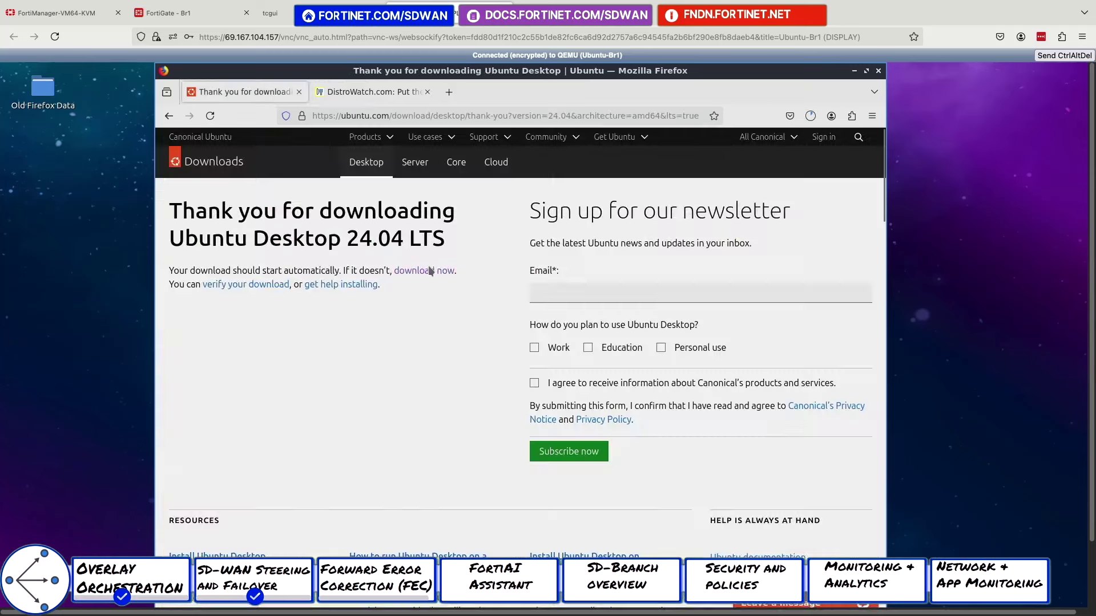
click(429, 272)
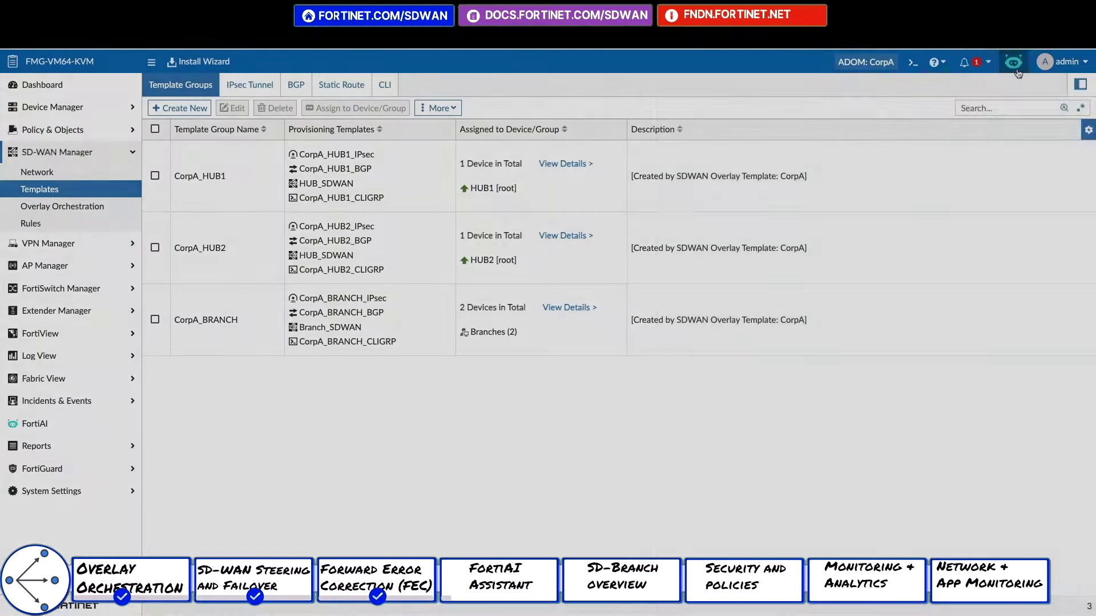
click(1013, 61)
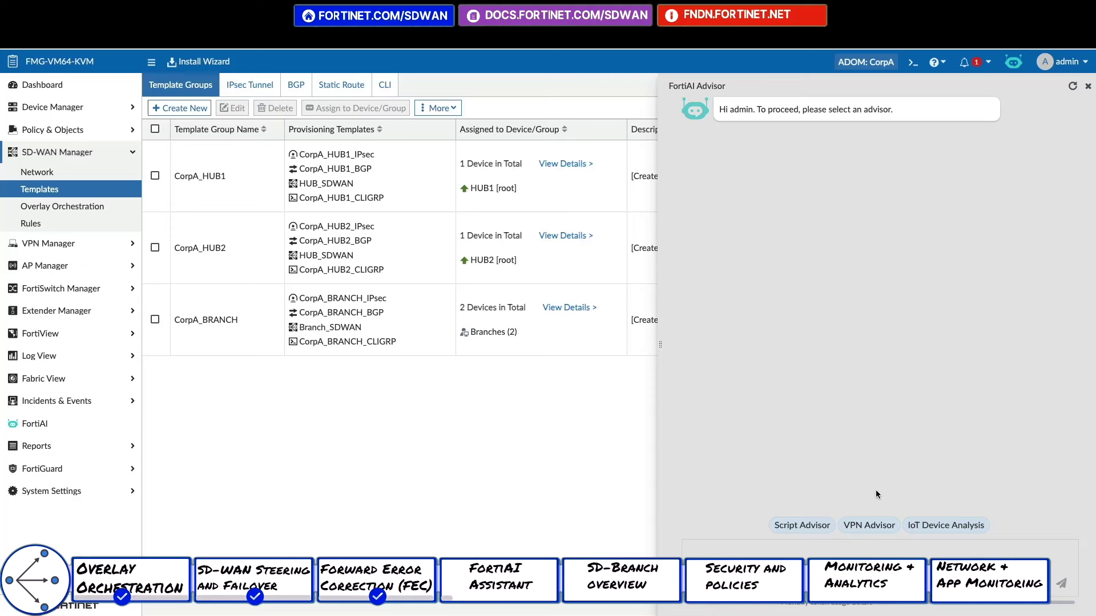
Ask the FortiAI VPN advisor for an ADVPN overlay and specify a site-to-site topology
click(870, 524)
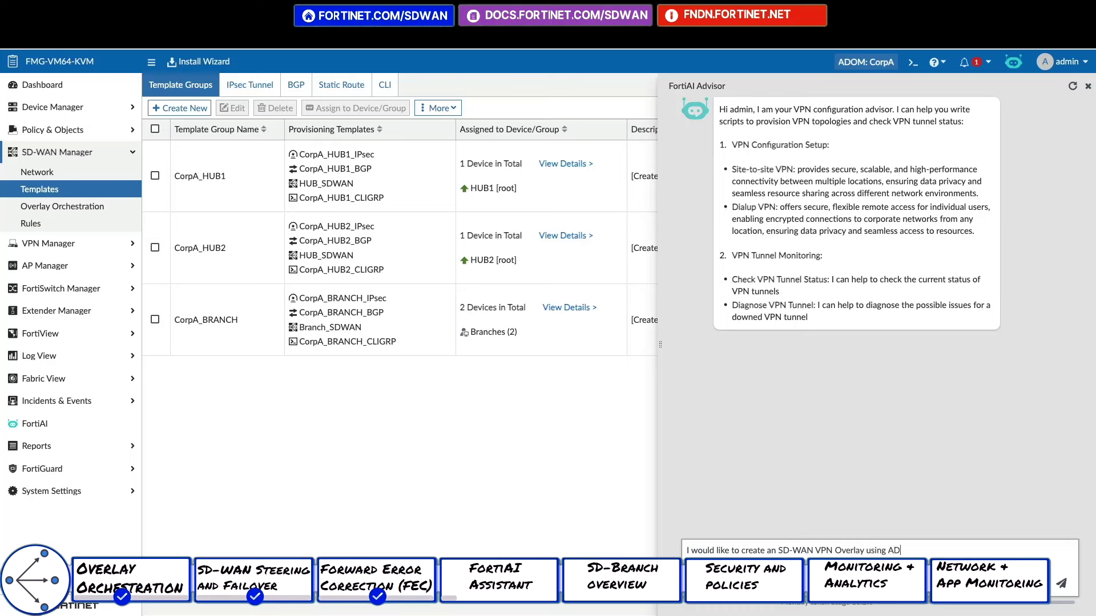
key(Return)
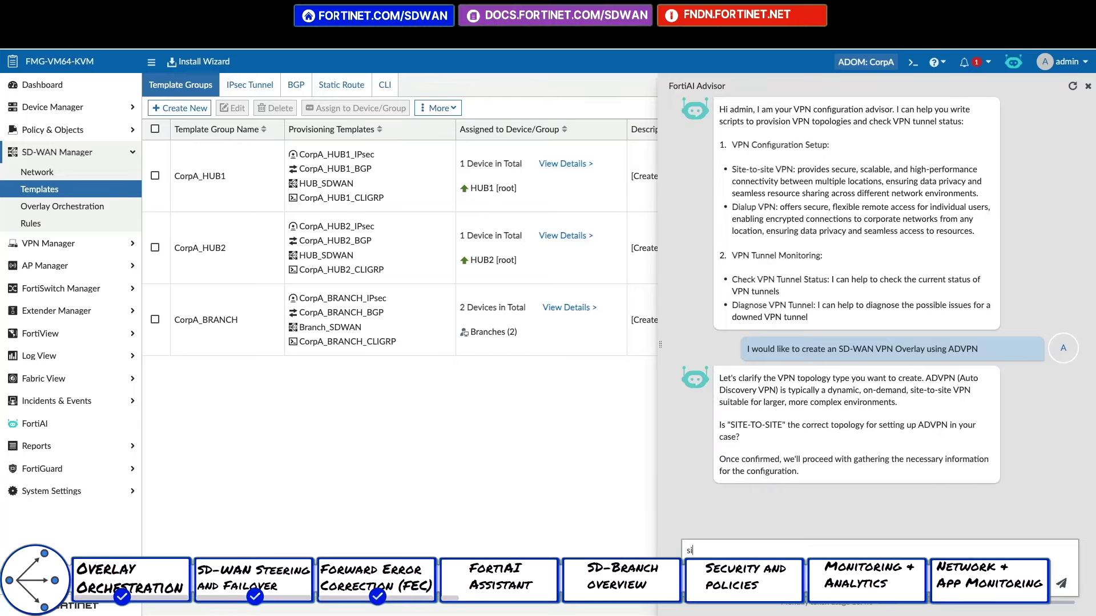
text(site to site please)
key(Return)
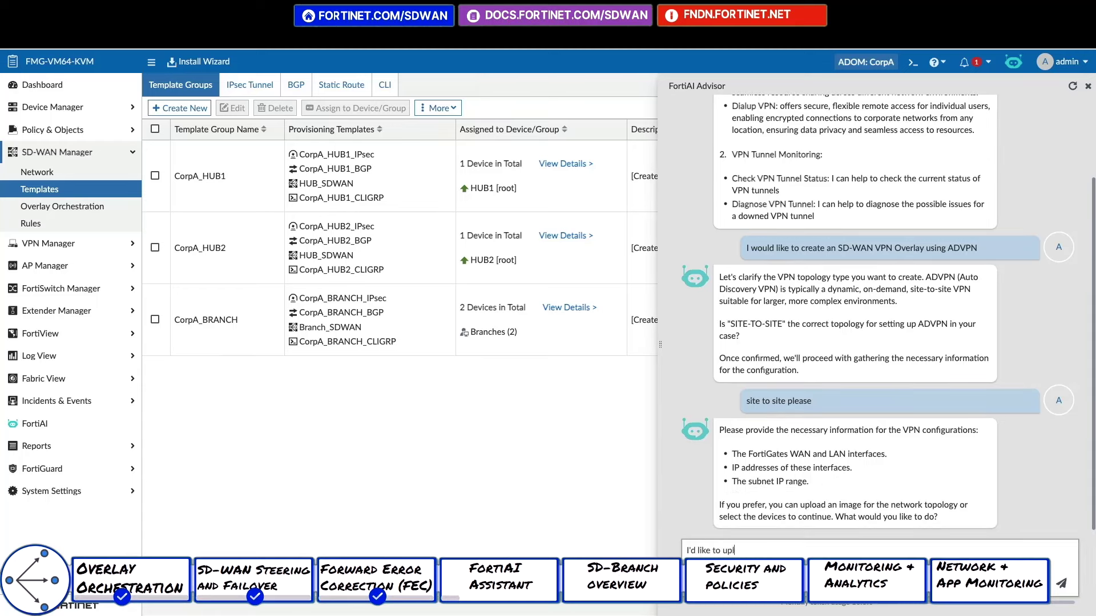
Upload the topology-02.jpg network diagram and confirm the extracted site summary
text(I'd like to upload a network topology)
key(Return)
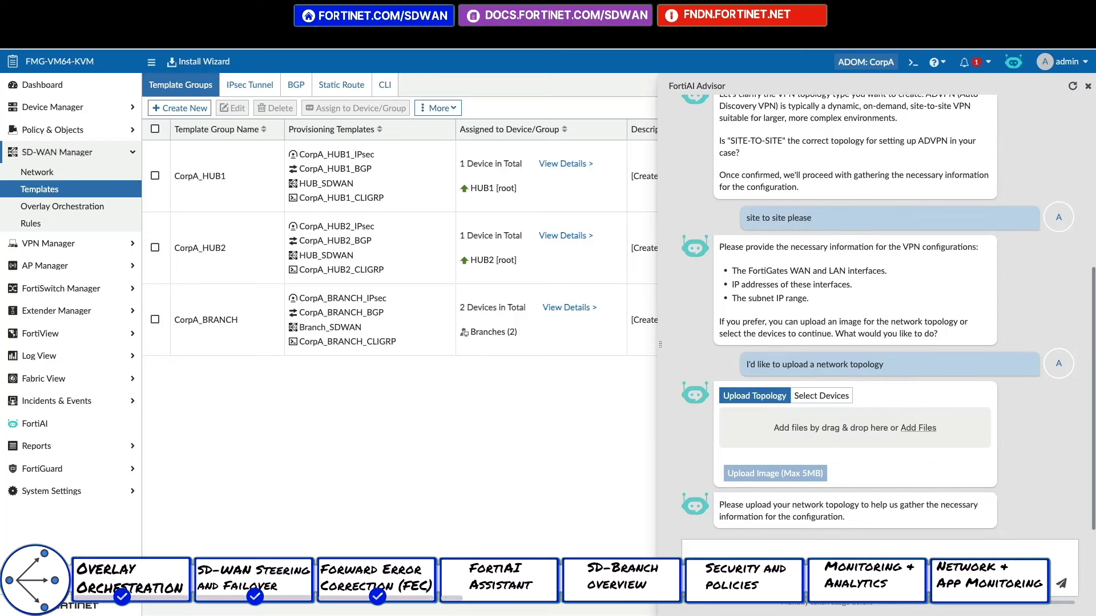
drag(857, 428, 894, 456)
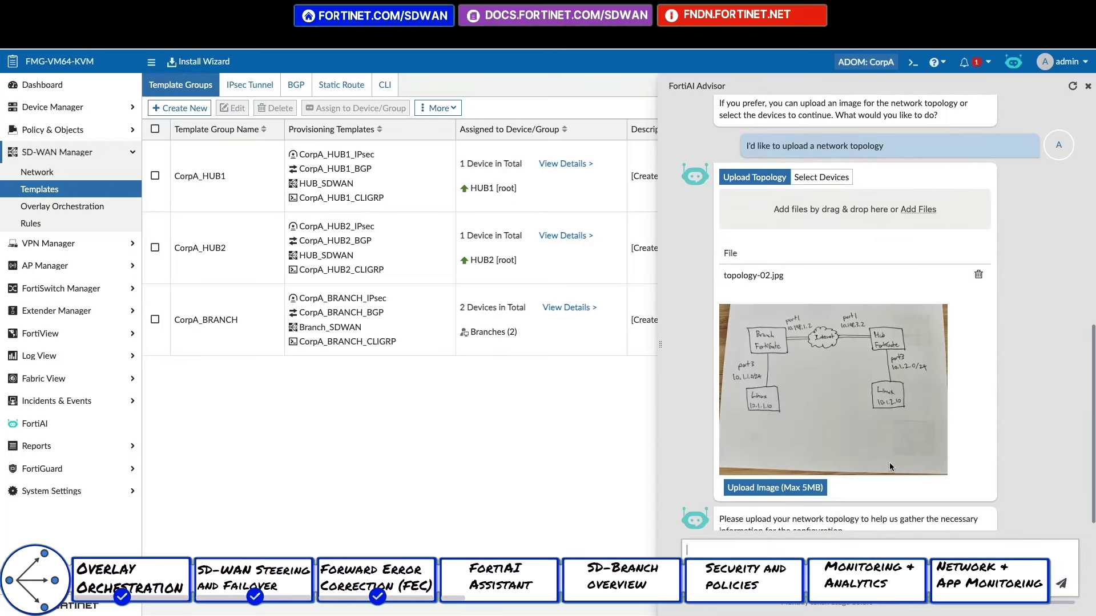
click(785, 486)
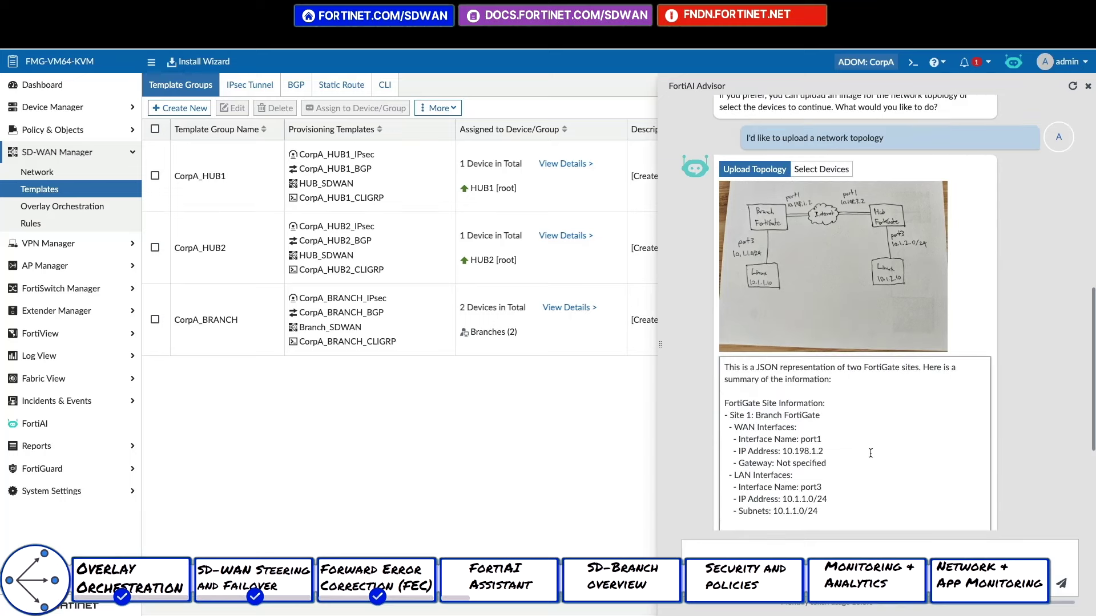
click(758, 474)
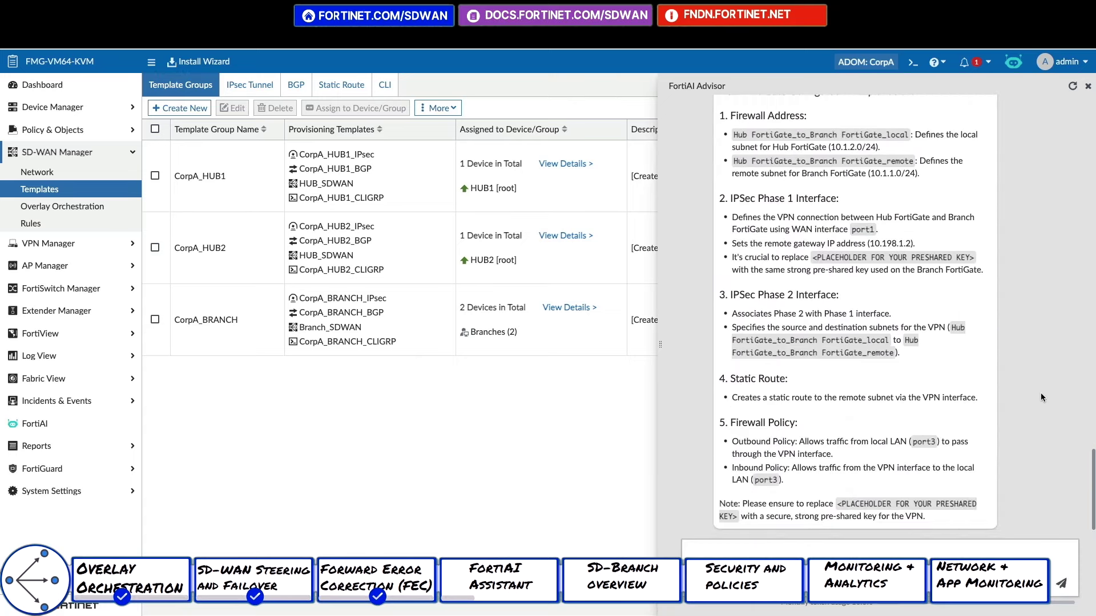
scroll(1029, 390, up, 2)
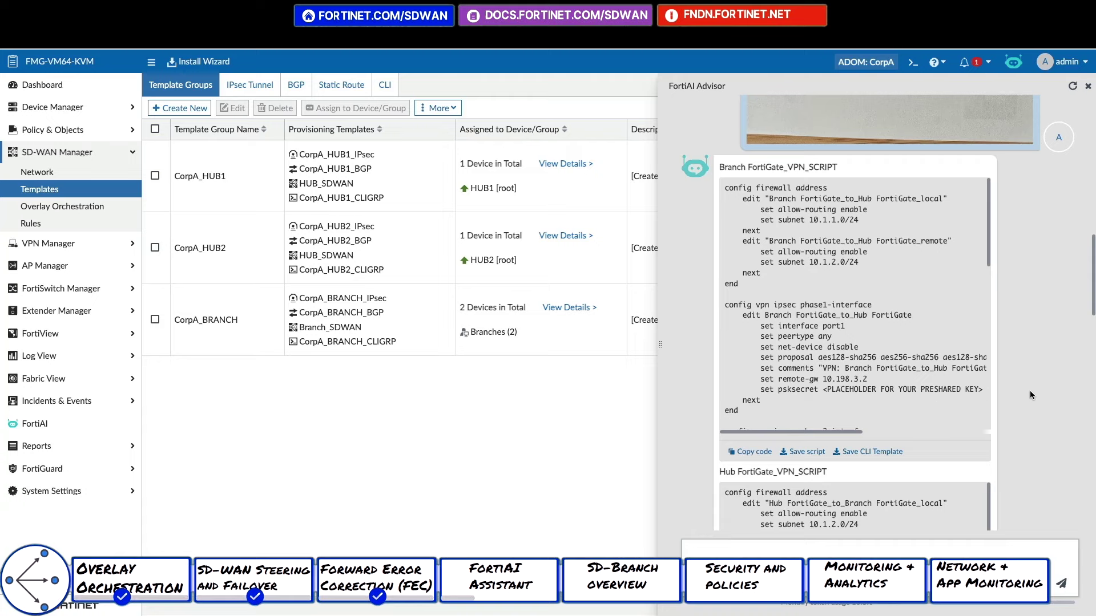
Save the generated Branch FortiGate VPN script as a new CLI script
click(804, 455)
scroll(891, 429, down, 10)
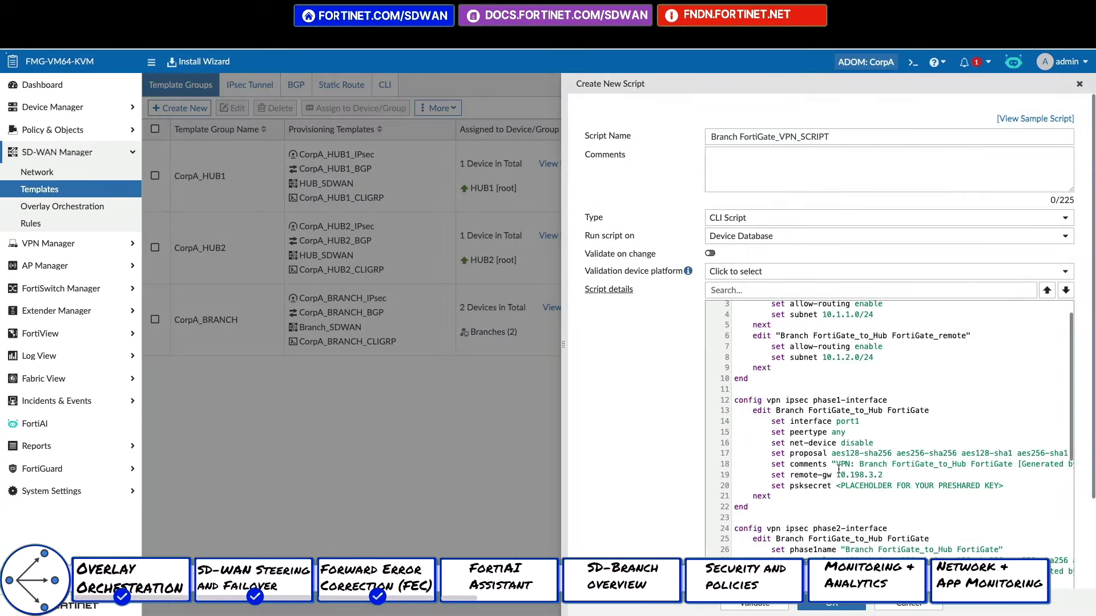
click(832, 603)
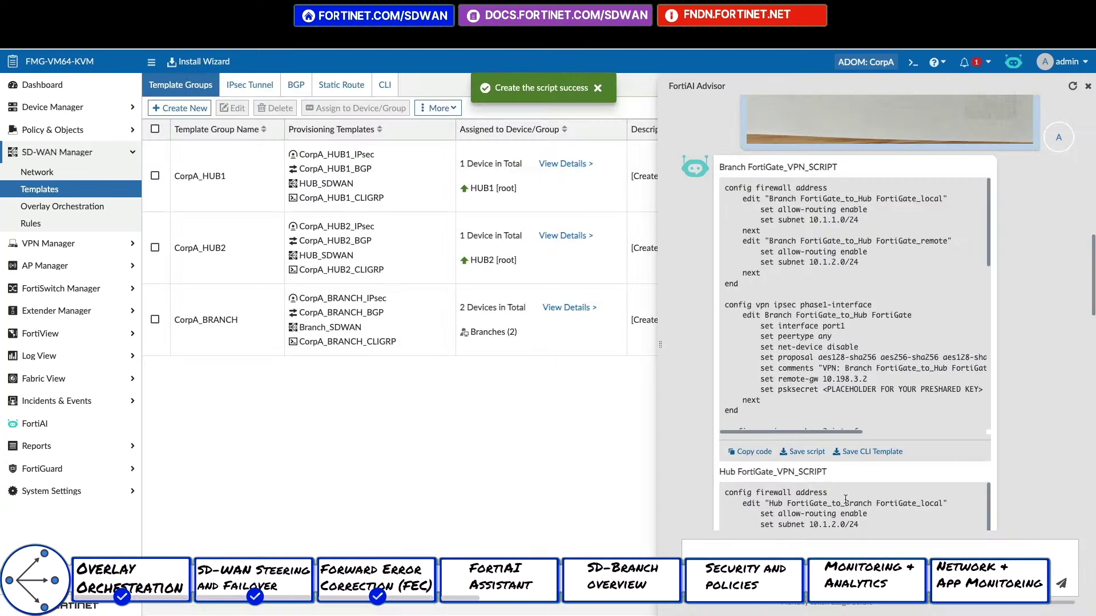
scroll(818, 502, down, 5)
Save the Hub FortiGate VPN script as well, then send 'Thank you' to the advisor
click(817, 500)
scroll(835, 400, down, 10)
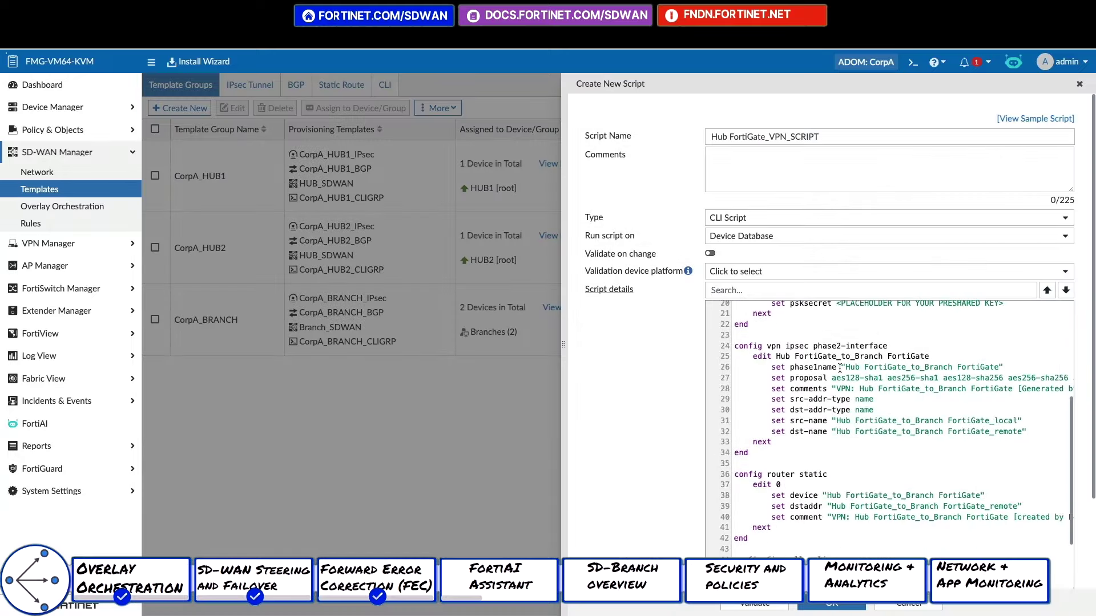
click(832, 603)
scroll(854, 308, down, 5)
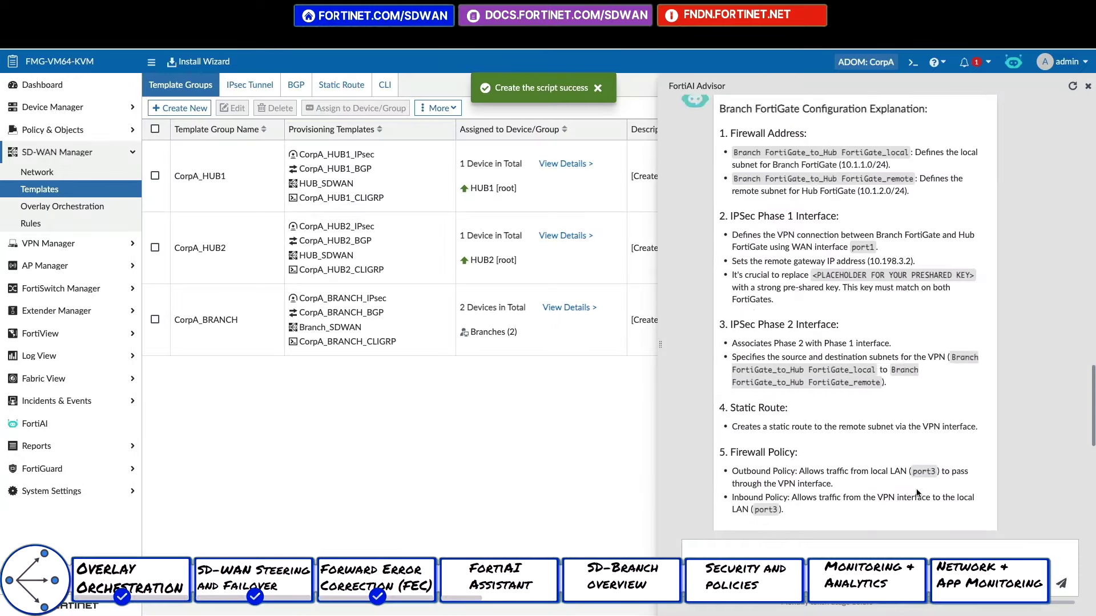
text(Thank you)
key(Return)
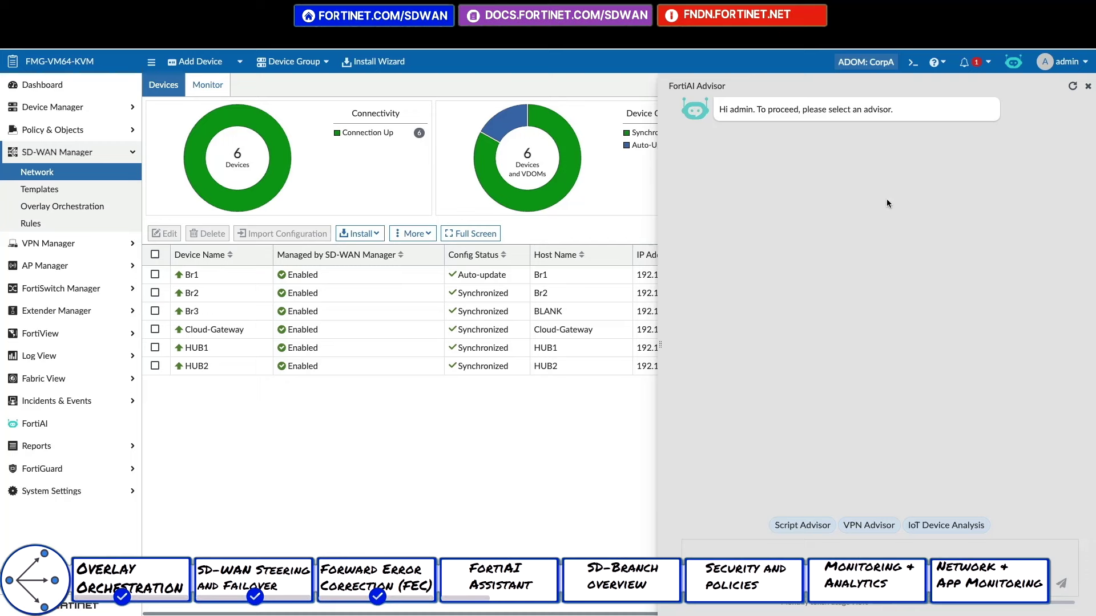
Ask the Script Advisor for a YouTube_Policy allowing LAN-to-WAN1 traffic weekdays 8:00–17:00
click(805, 524)
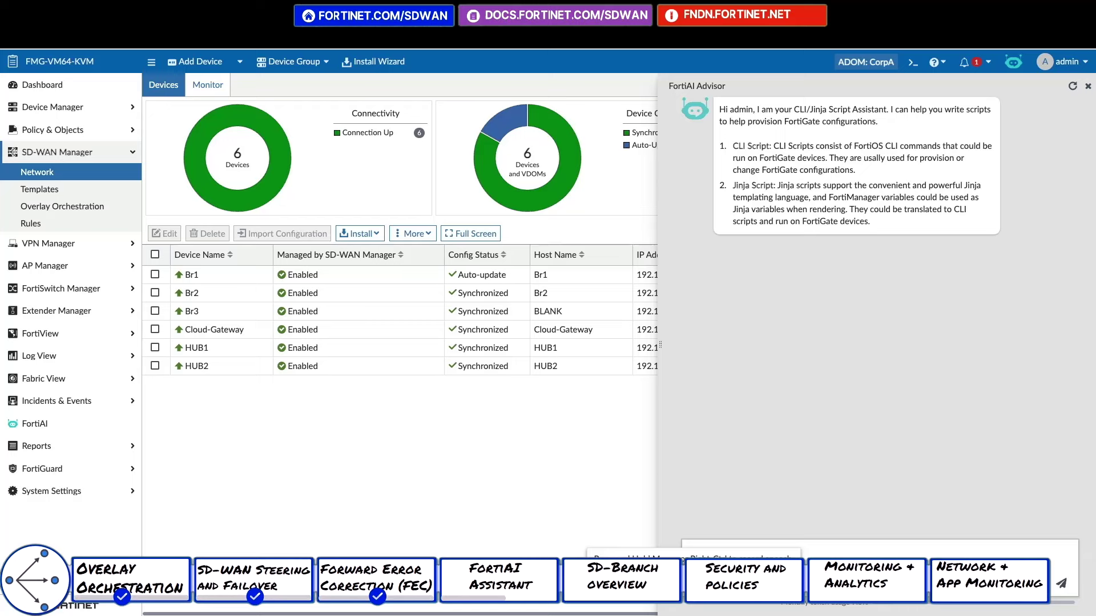
key(Return)
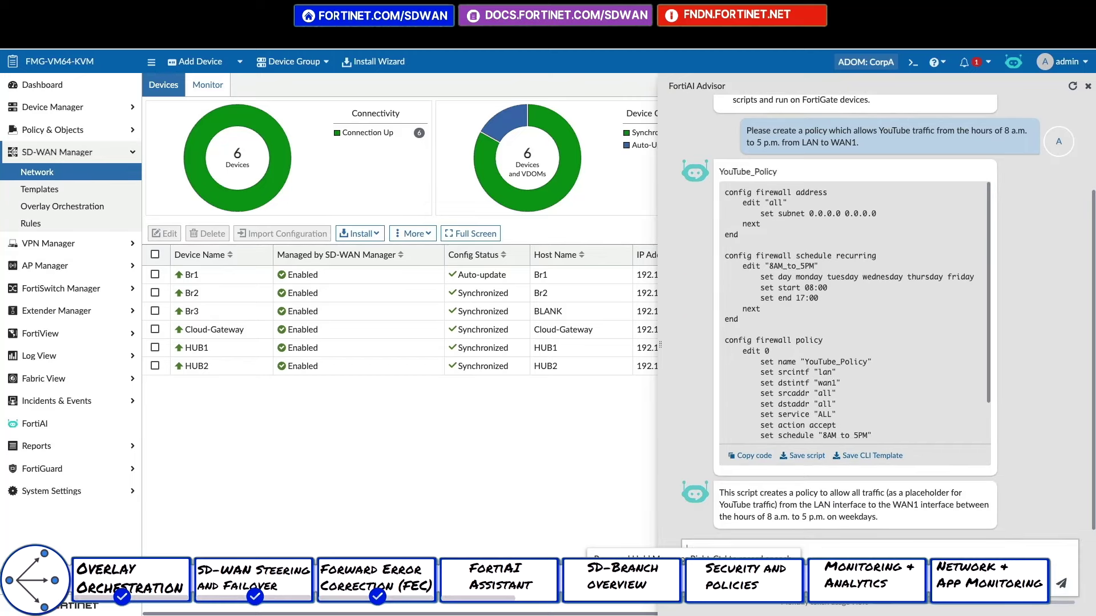
click(710, 557)
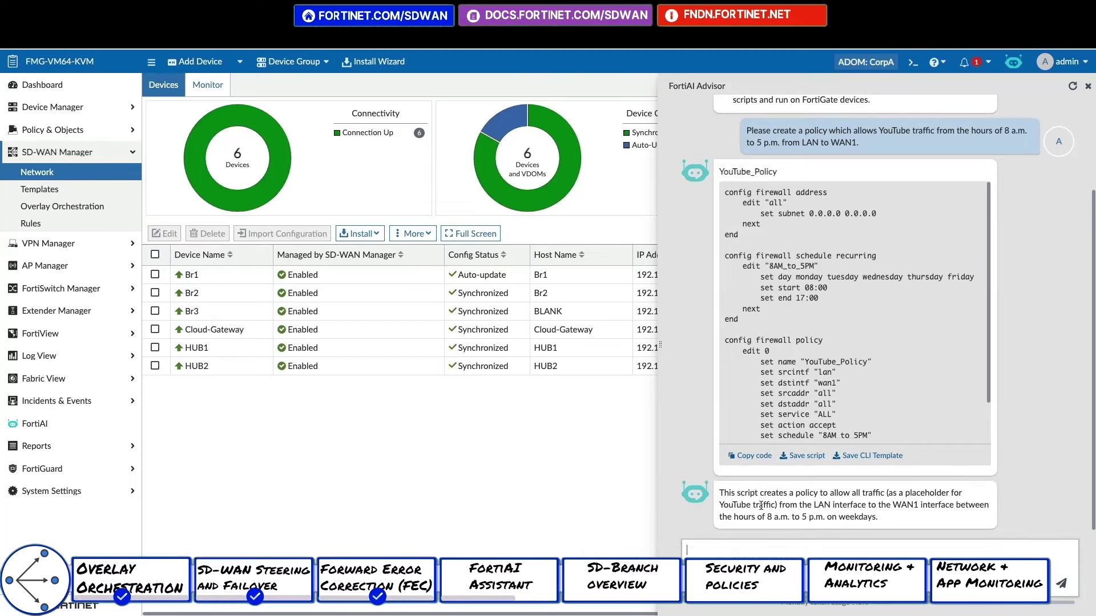
Save the generated YouTube_Policy script and open it from the script list
click(802, 456)
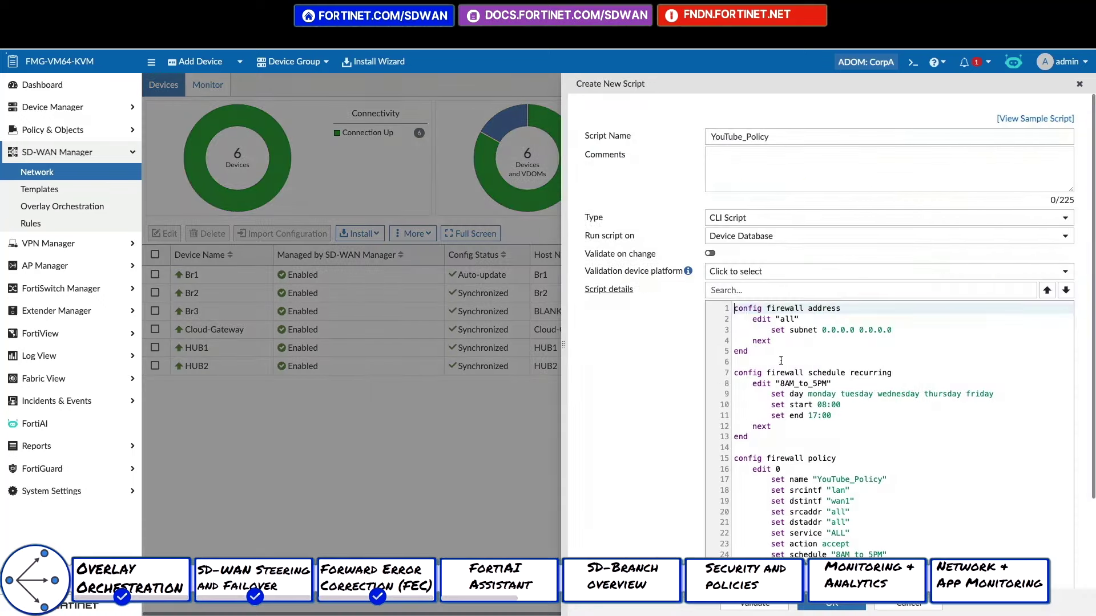
scroll(833, 534, down, 2)
click(834, 604)
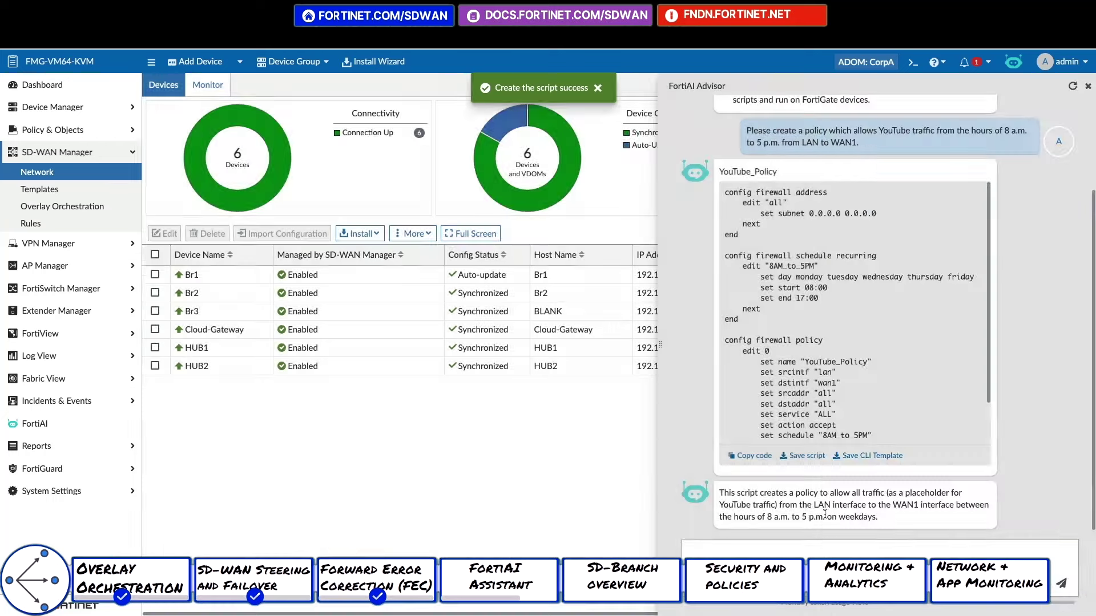
click(1088, 87)
double_click(203, 144)
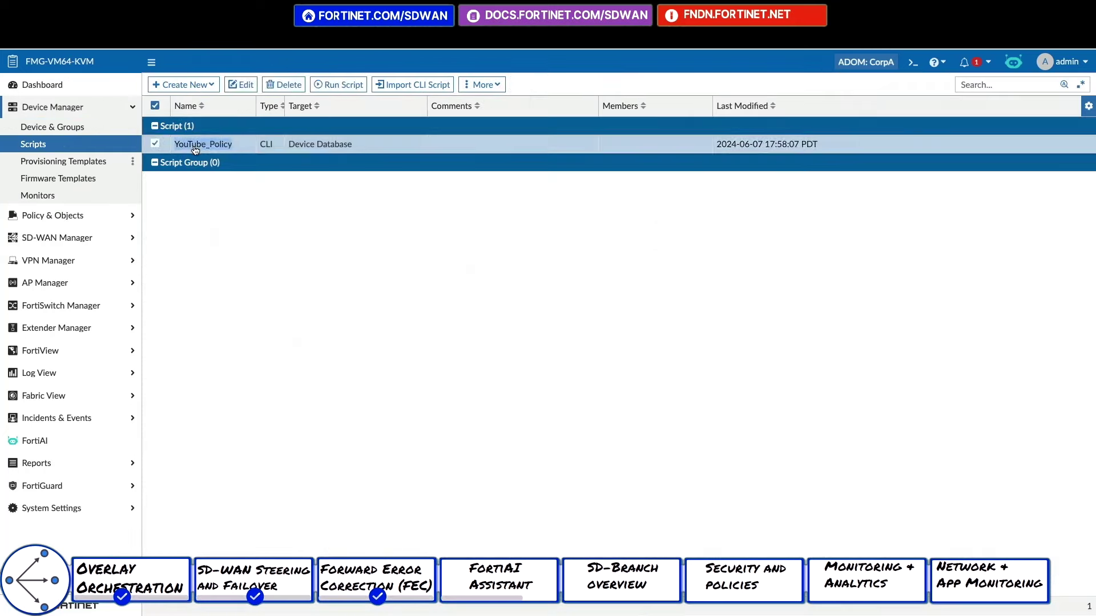
scroll(885, 342, up, 1)
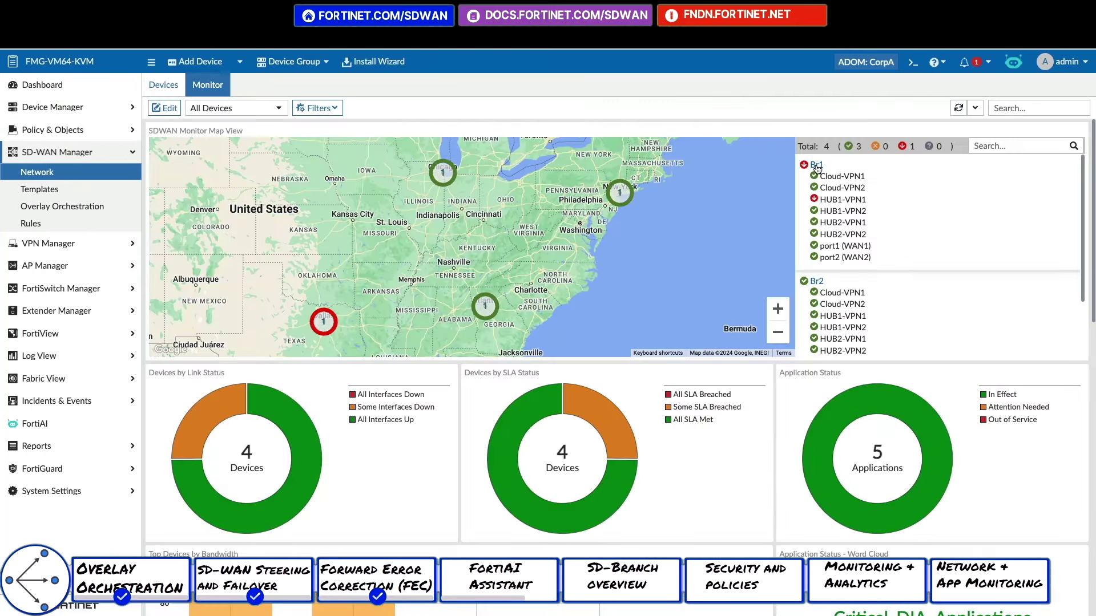
Check Br1's SD-WAN interface history, then show the VPN Monitor map with its tunnel table
click(816, 166)
mouse_move(556, 262)
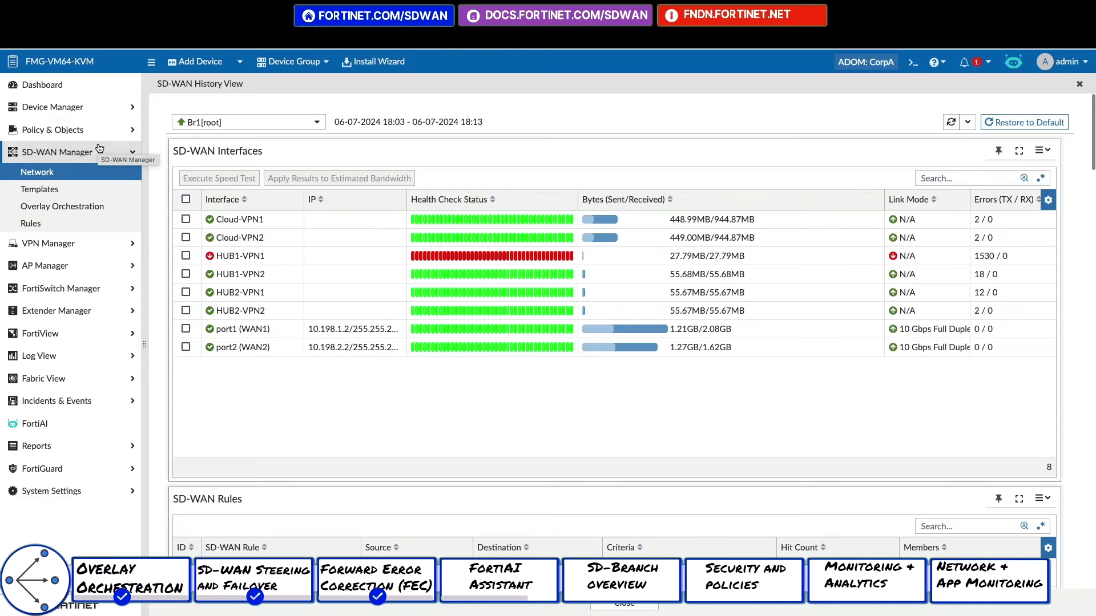
click(53, 107)
click(37, 196)
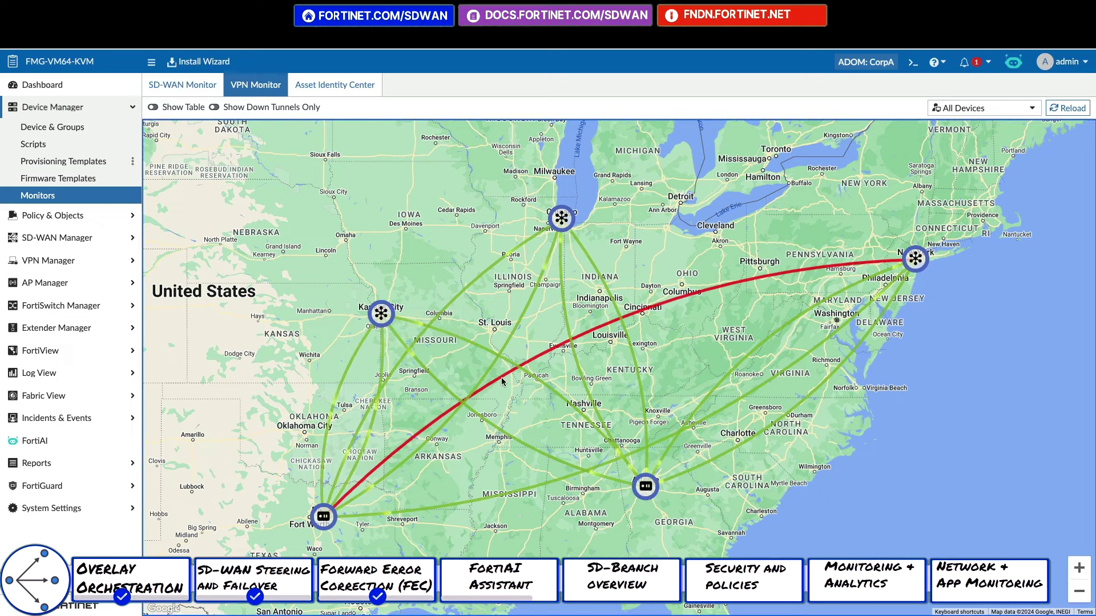
click(153, 108)
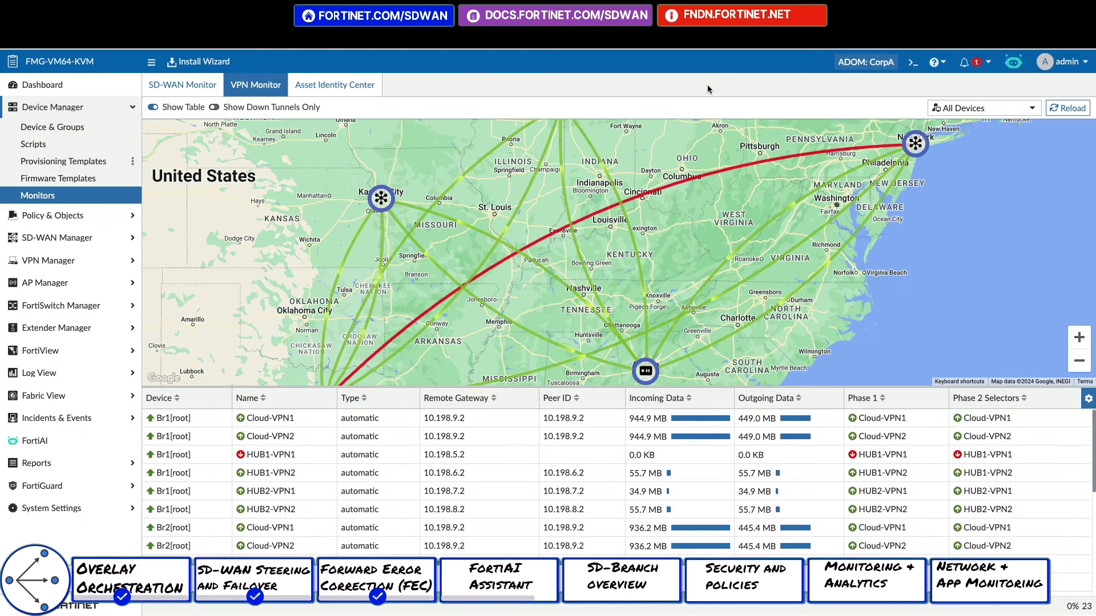
click(1012, 69)
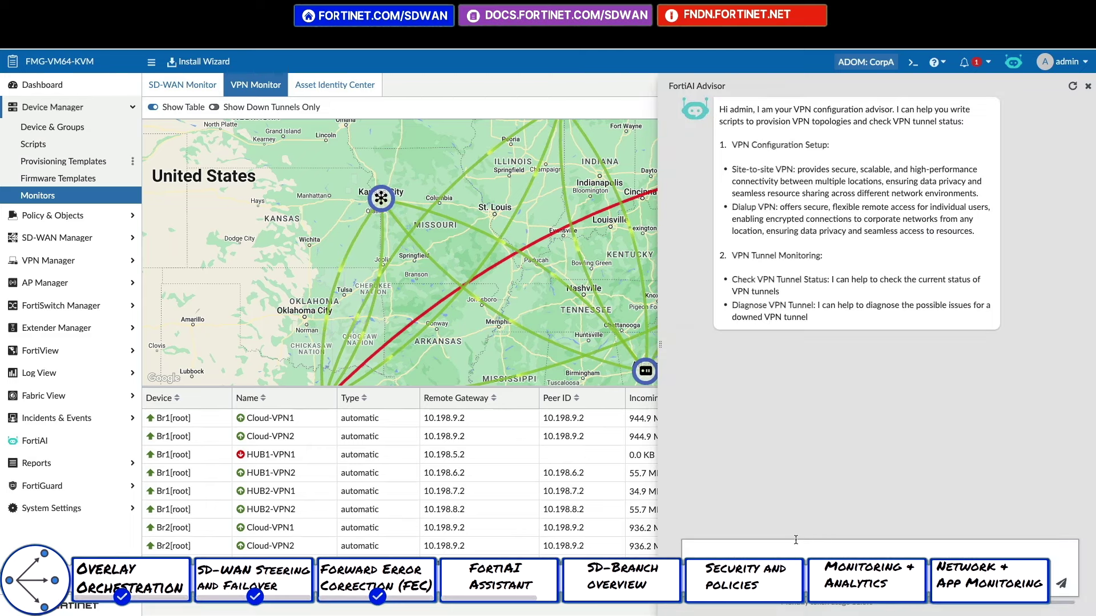
Ask FortiAI to check SD-WAN VPN tunnel status on device Br1
click(796, 541)
text(I would like )
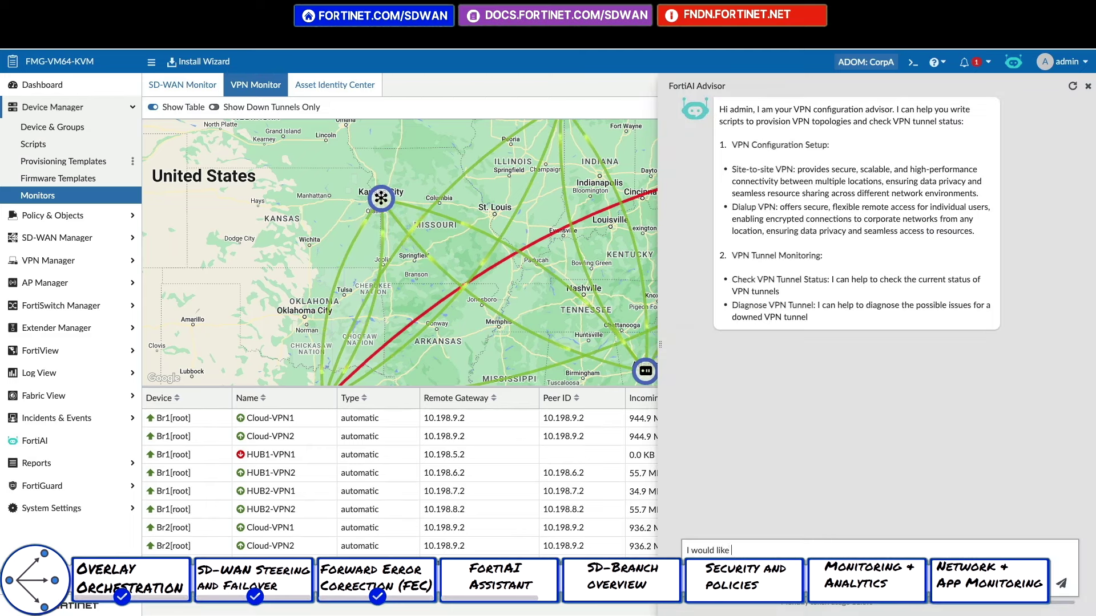
text(to check my SD-WAN VPN tu)
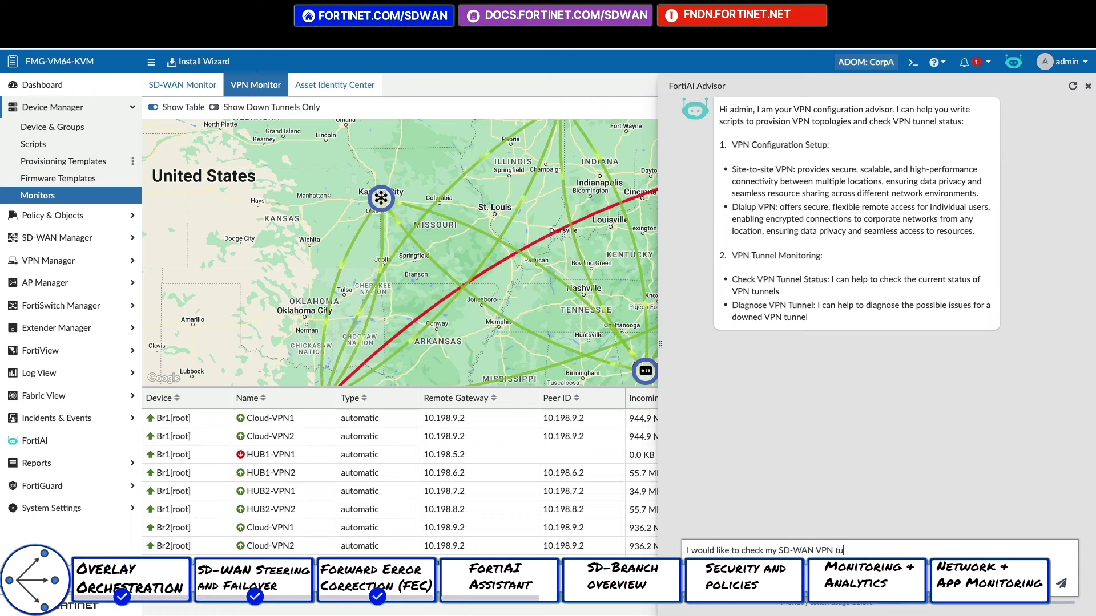
text(nnel status)
key(Return)
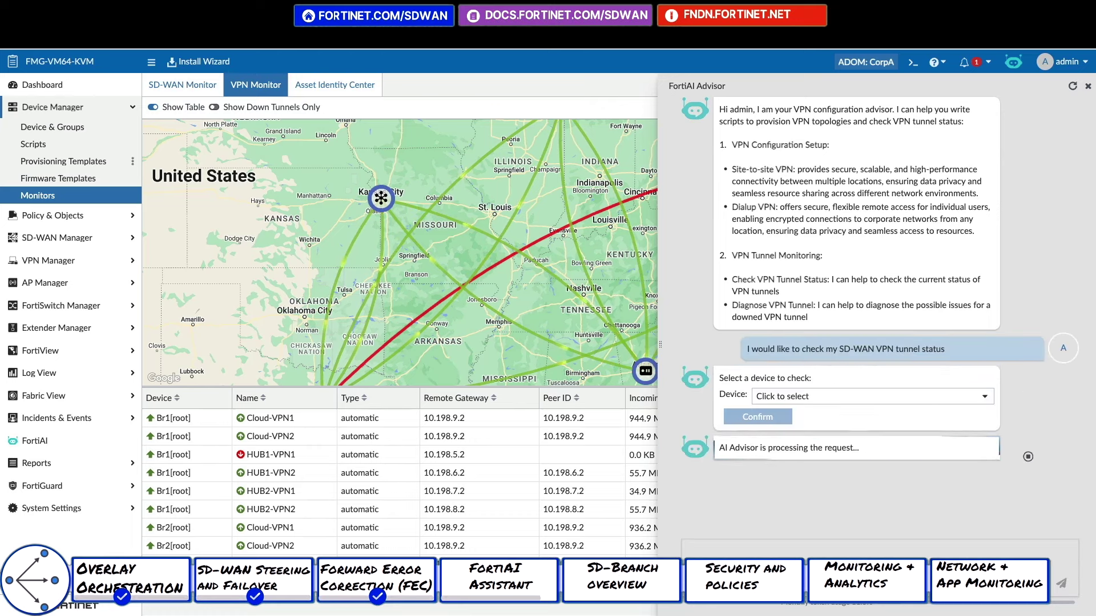
click(874, 396)
click(799, 443)
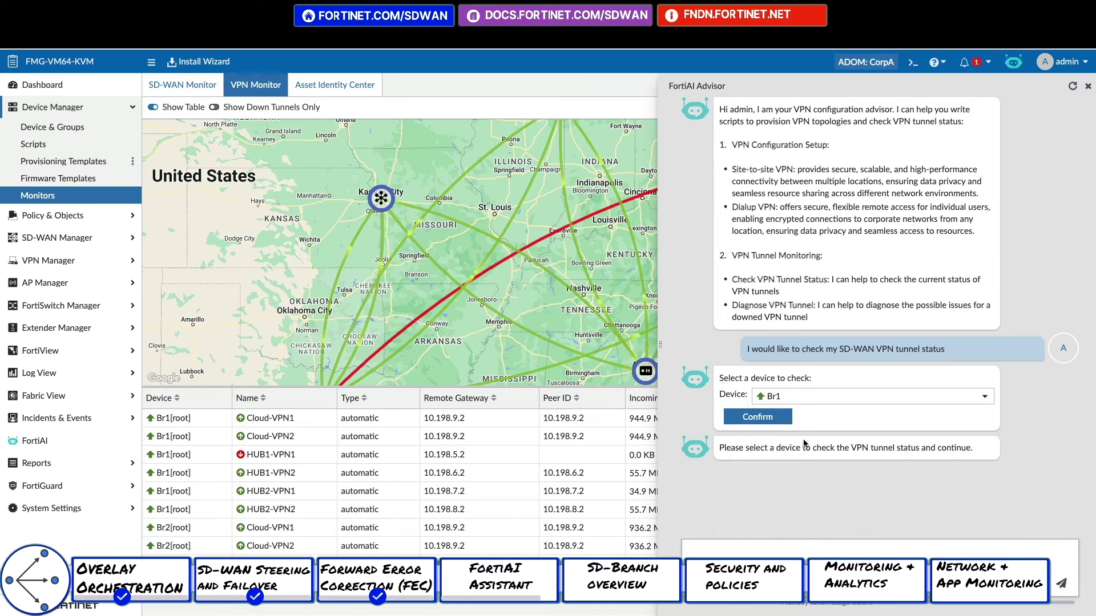
click(780, 417)
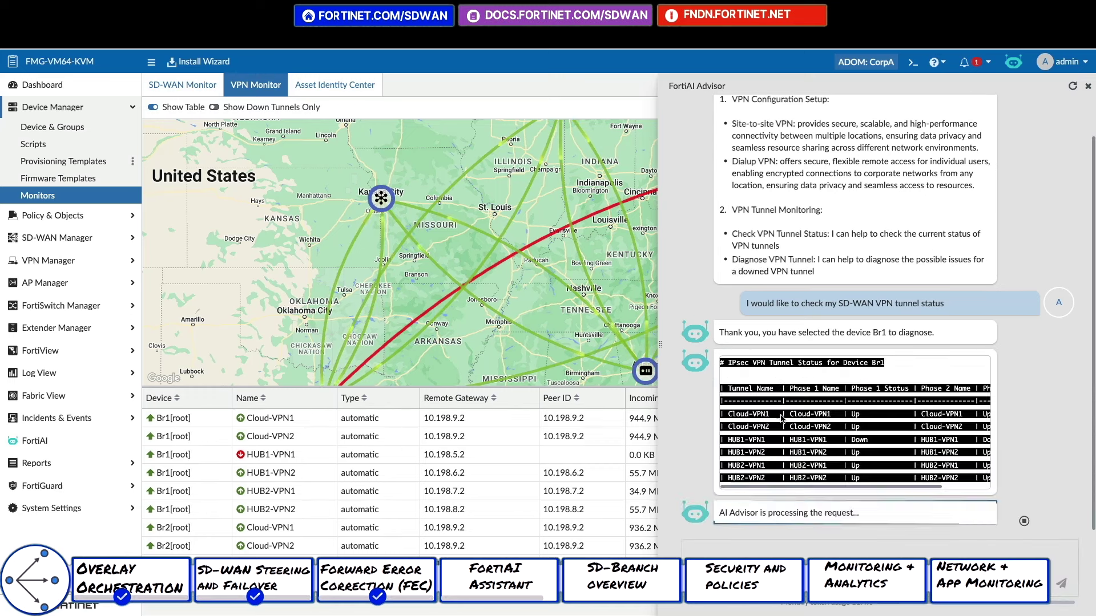
Agree to diagnose HUB1-VPN1 and review the reported tunnel error
drag(728, 390, 882, 394)
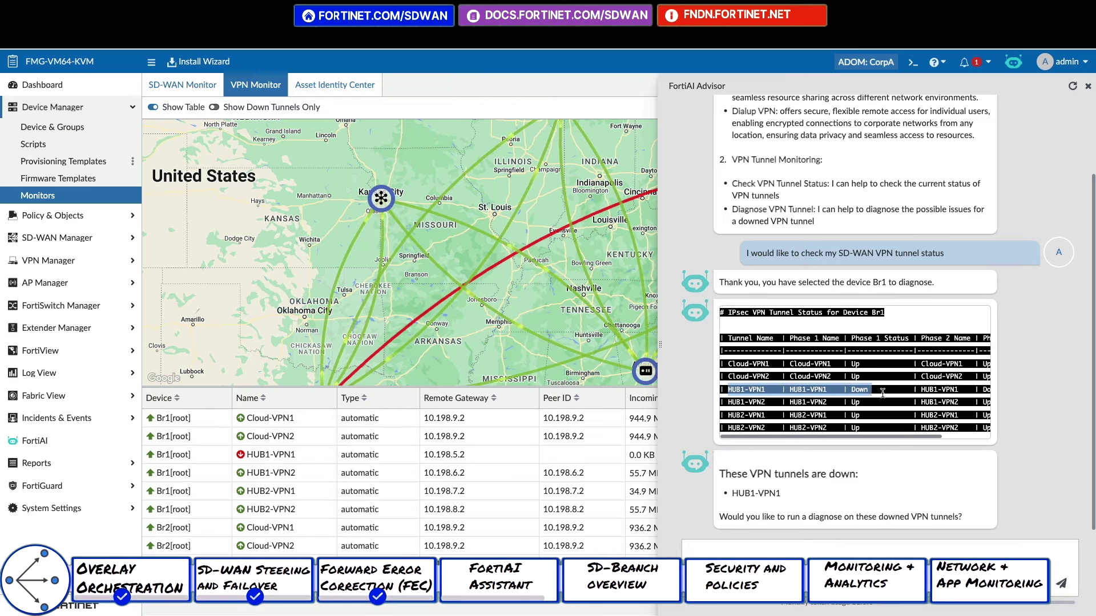
text(yes)
key(Return)
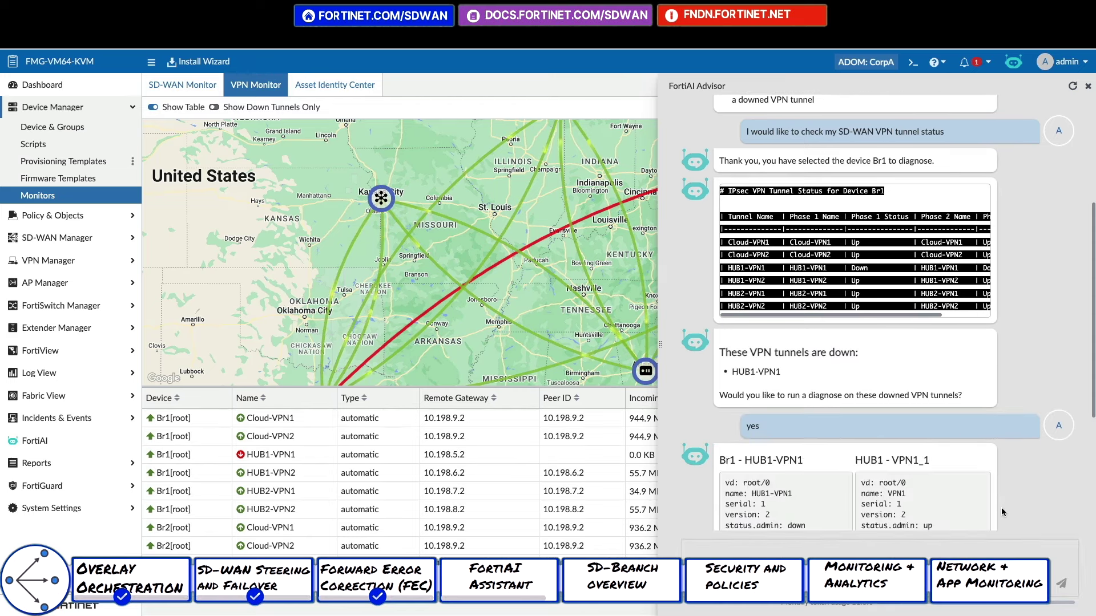
drag(758, 463, 920, 490)
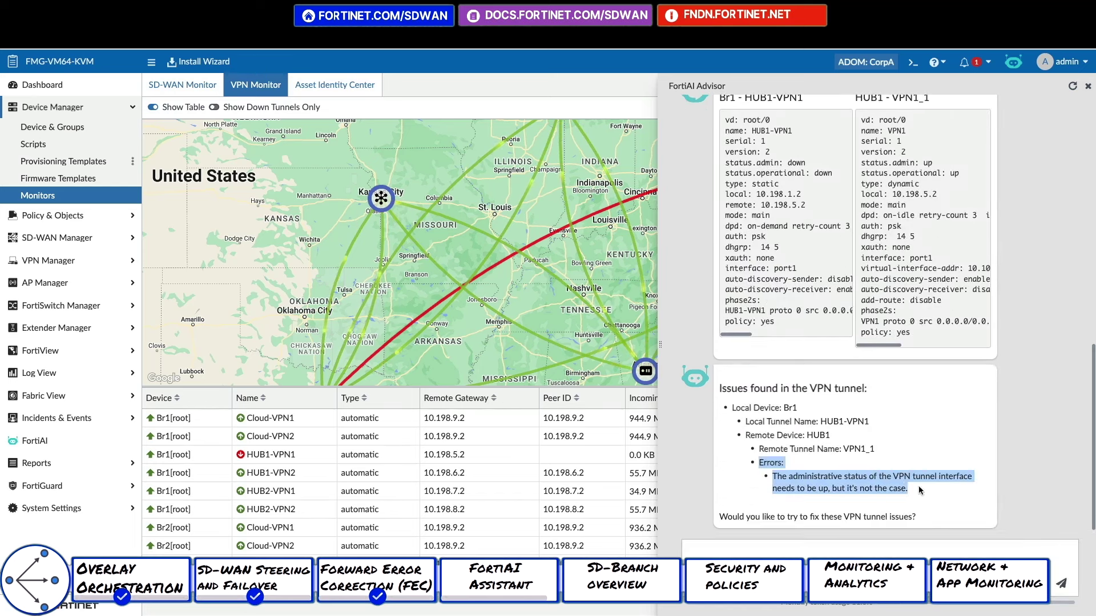
Have FortiAI fix HUB1-VPN1 by bringing its status up and install it on Br1
click(866, 557)
text(yes please)
key(Return)
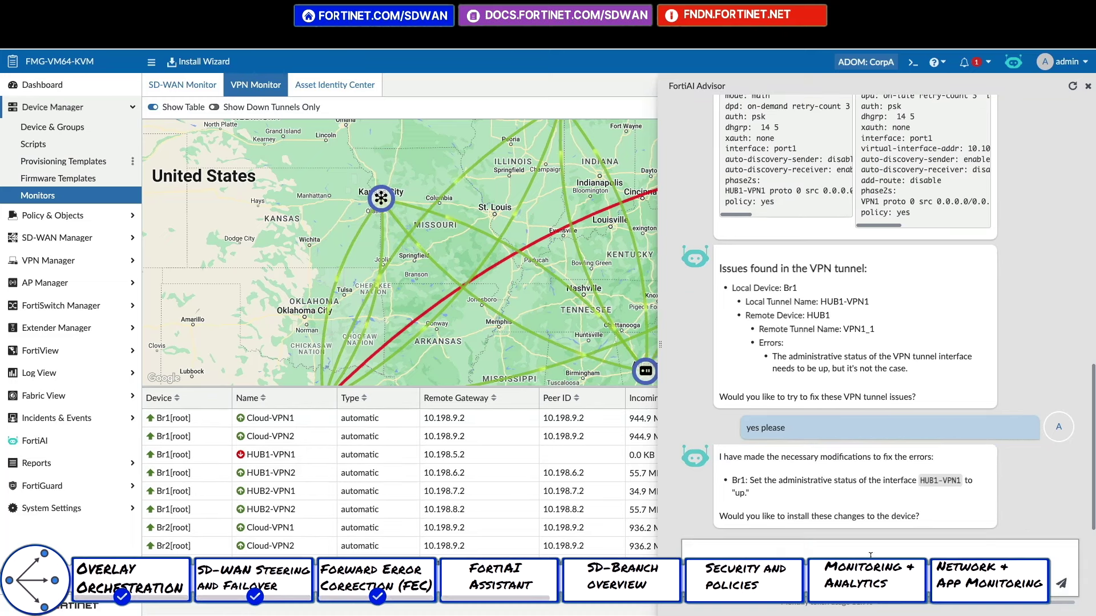
text(es)
key(Return)
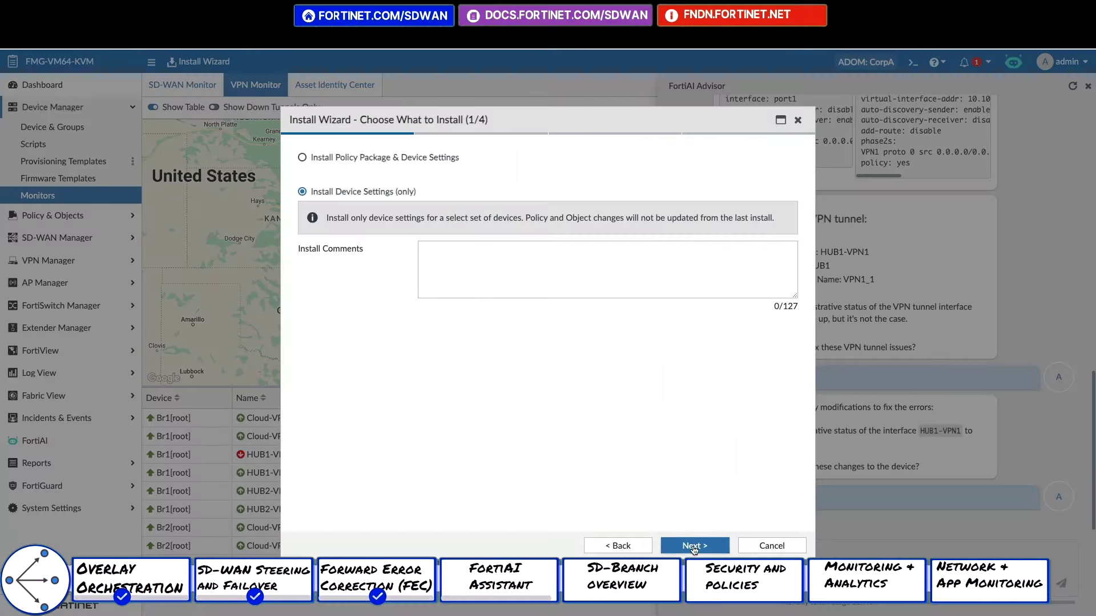
click(694, 547)
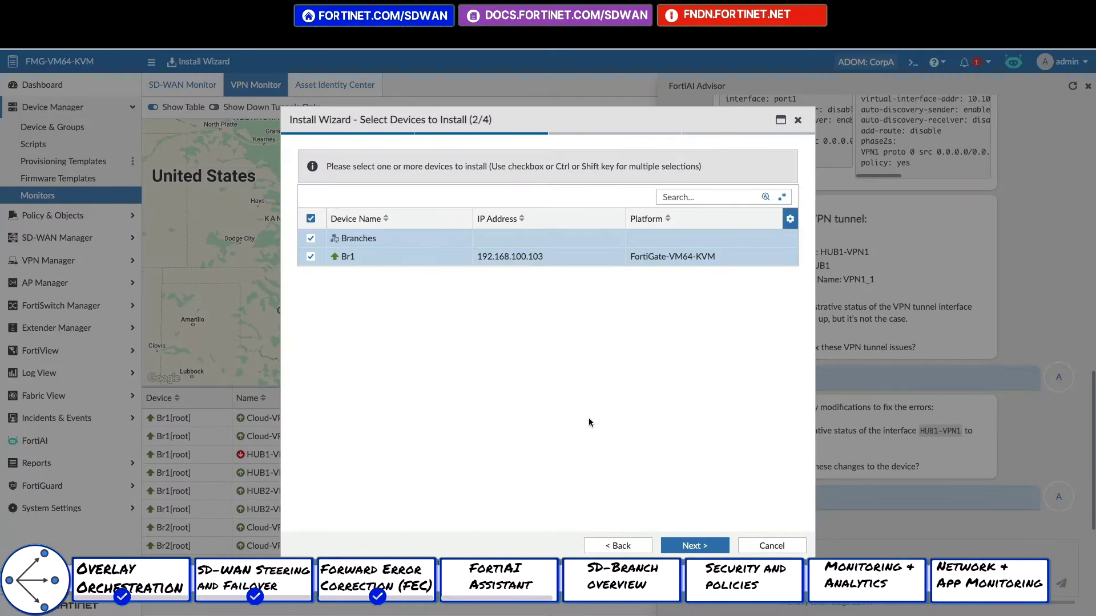
Run the Install Wizard through validation and installation on Br1, then finish it
click(679, 541)
drag(659, 124, 517, 133)
click(550, 553)
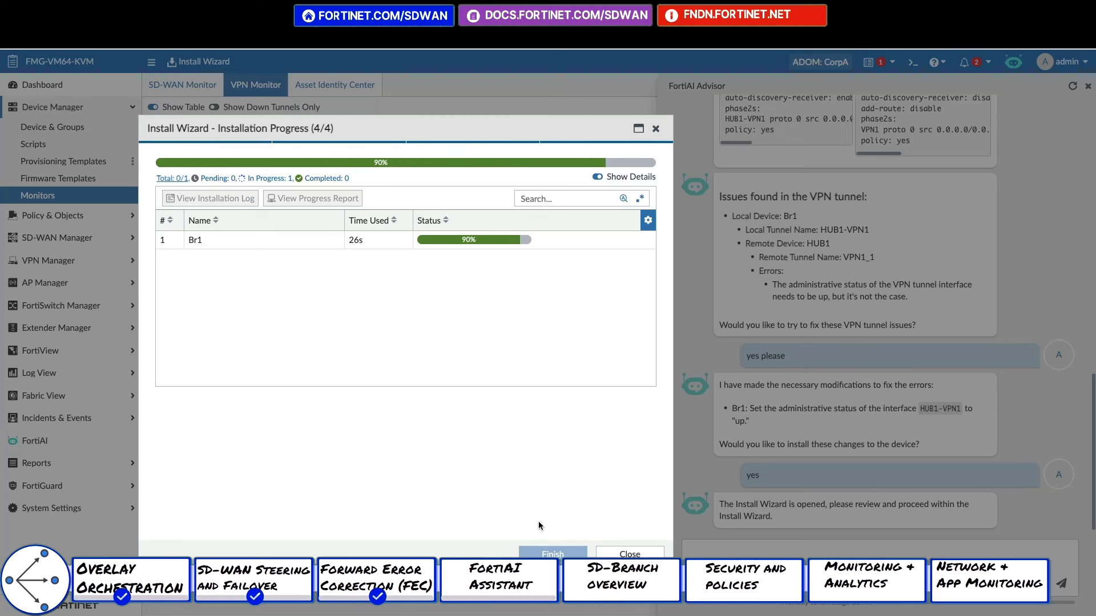
click(549, 555)
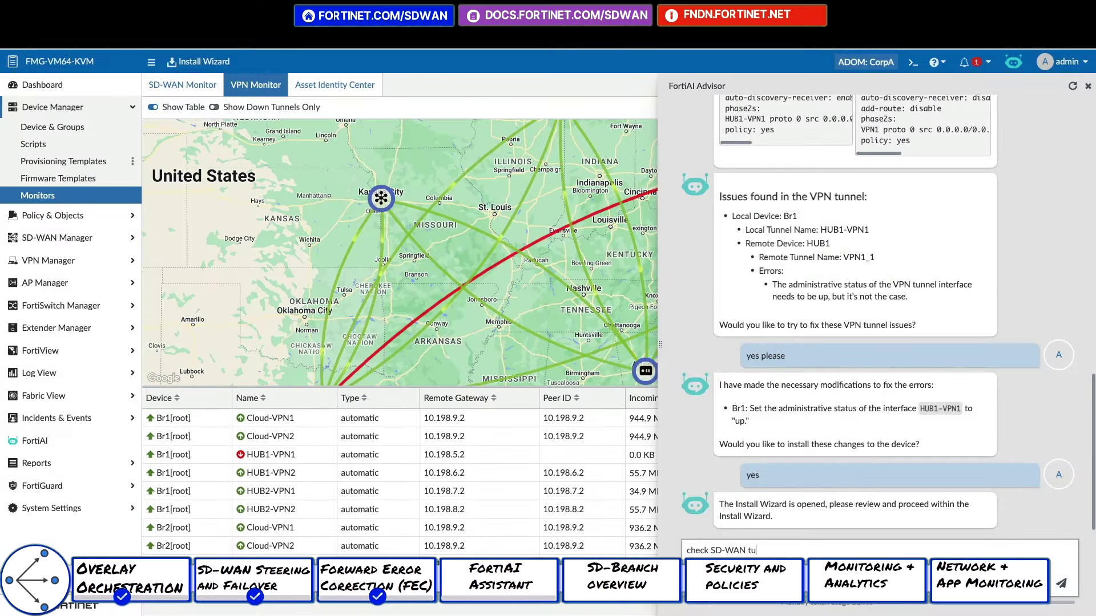
Have FortiAI recheck Br1's tunnel status, then close the advisor panel
key(Return)
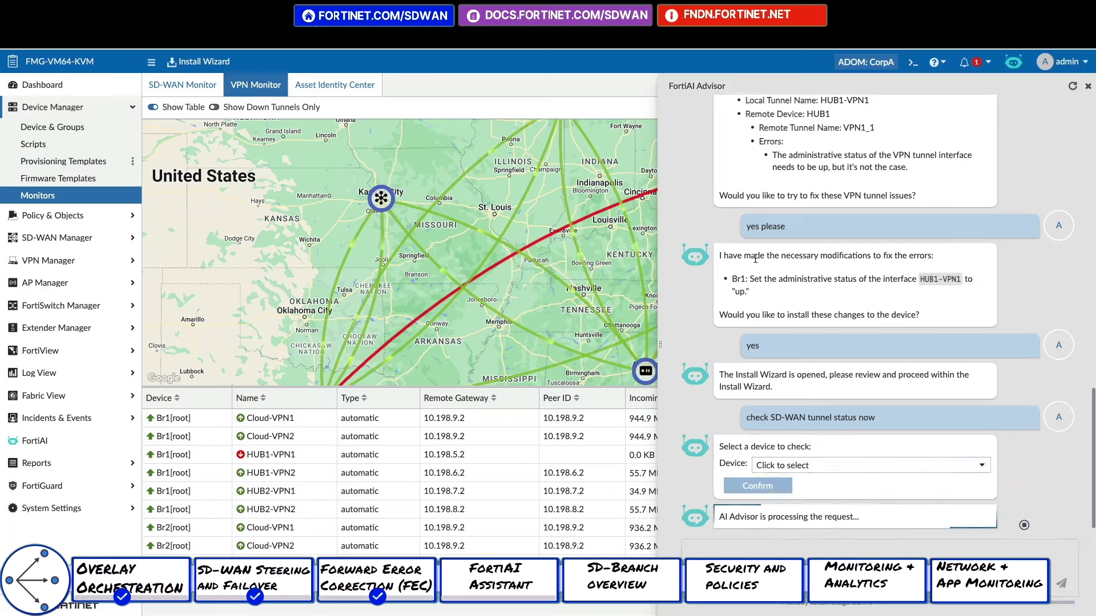
click(867, 464)
click(799, 358)
click(765, 485)
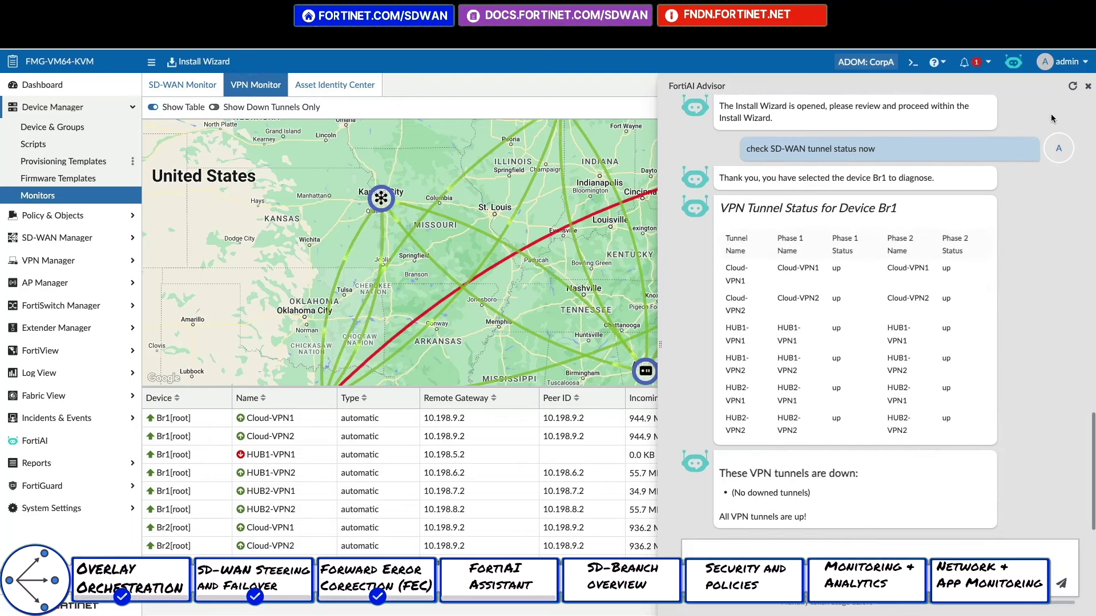
click(1087, 86)
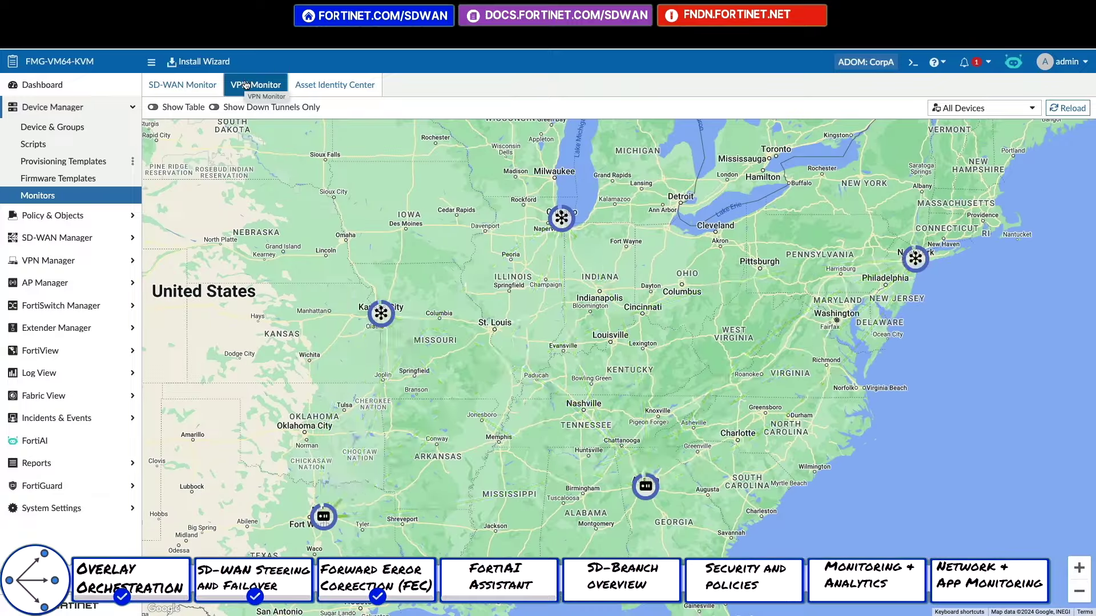
Switch to the SD-WAN status map and open Br1's SD-WAN interfaces and rules
click(153, 107)
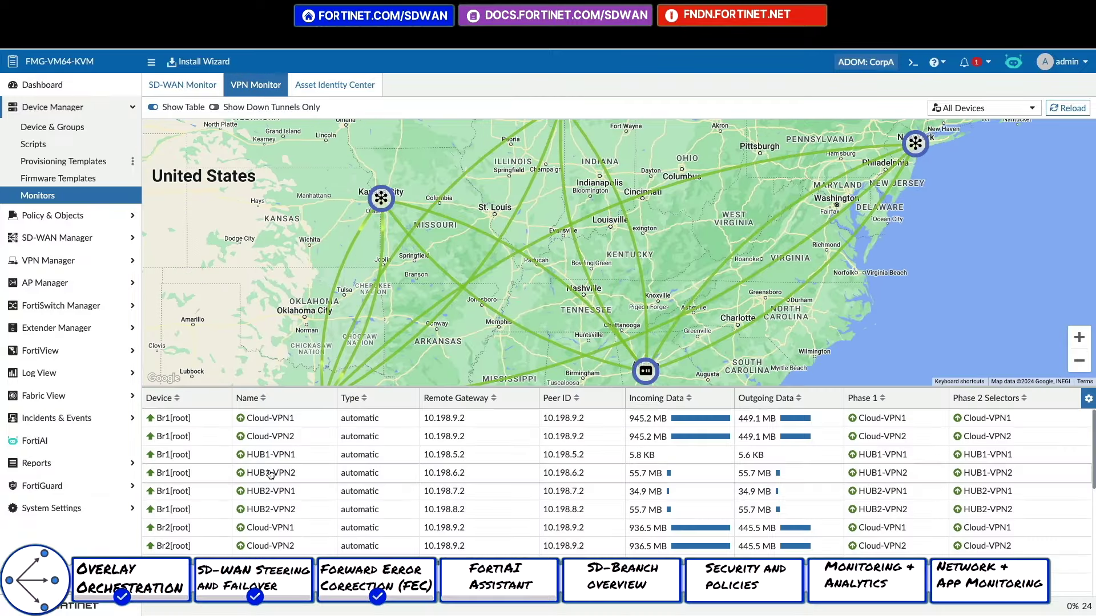
click(182, 85)
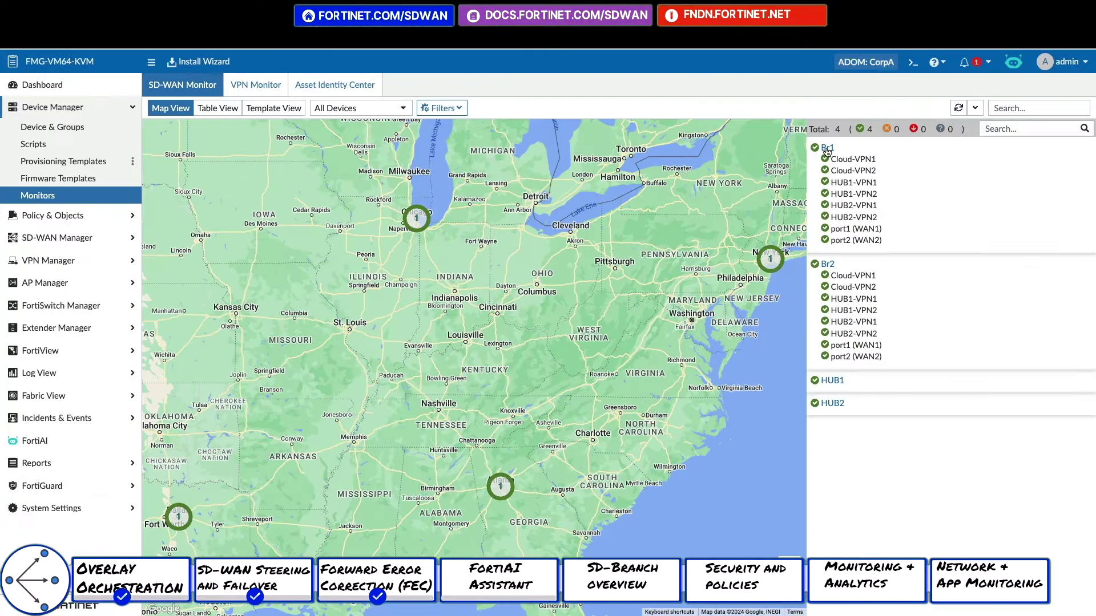
click(827, 148)
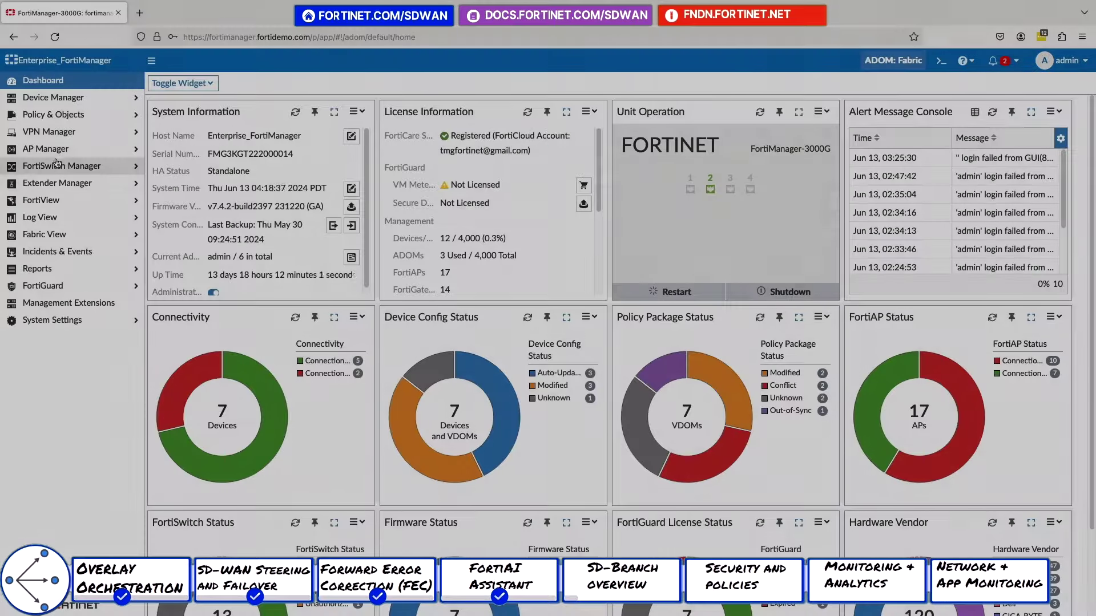
List managed FortiAPs, inspect the rogue APs, and view the AP health monitor
click(56, 149)
click(57, 165)
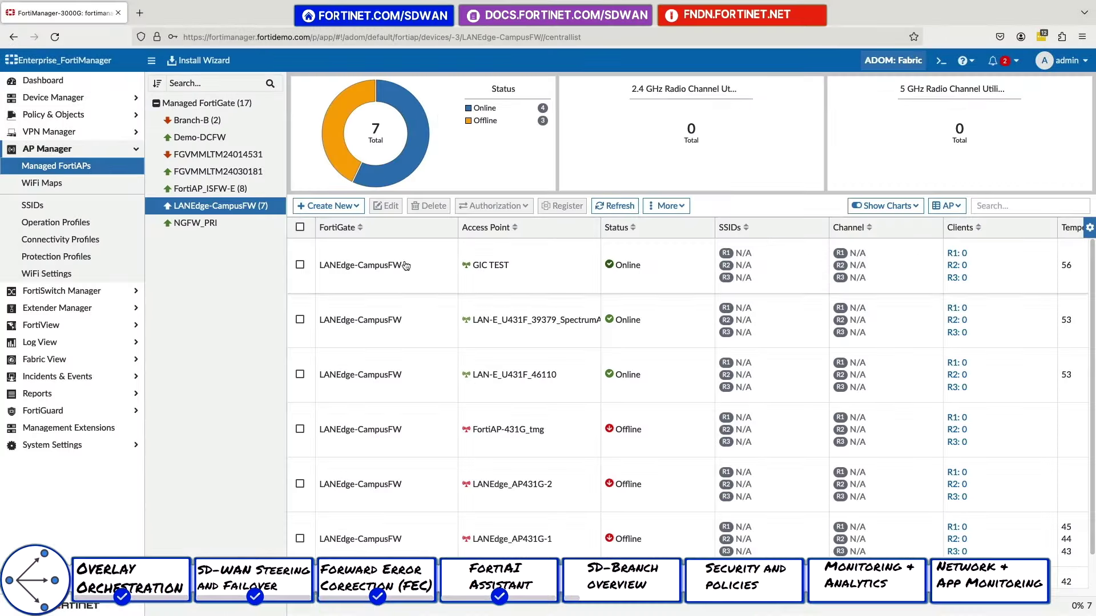
click(681, 345)
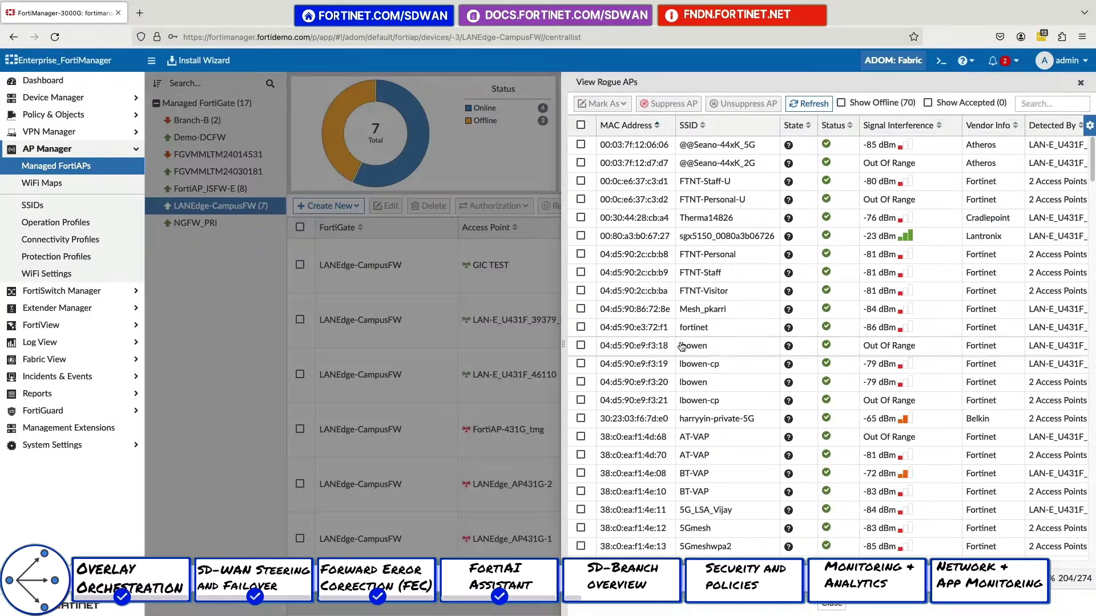
double_click(747, 219)
click(1080, 85)
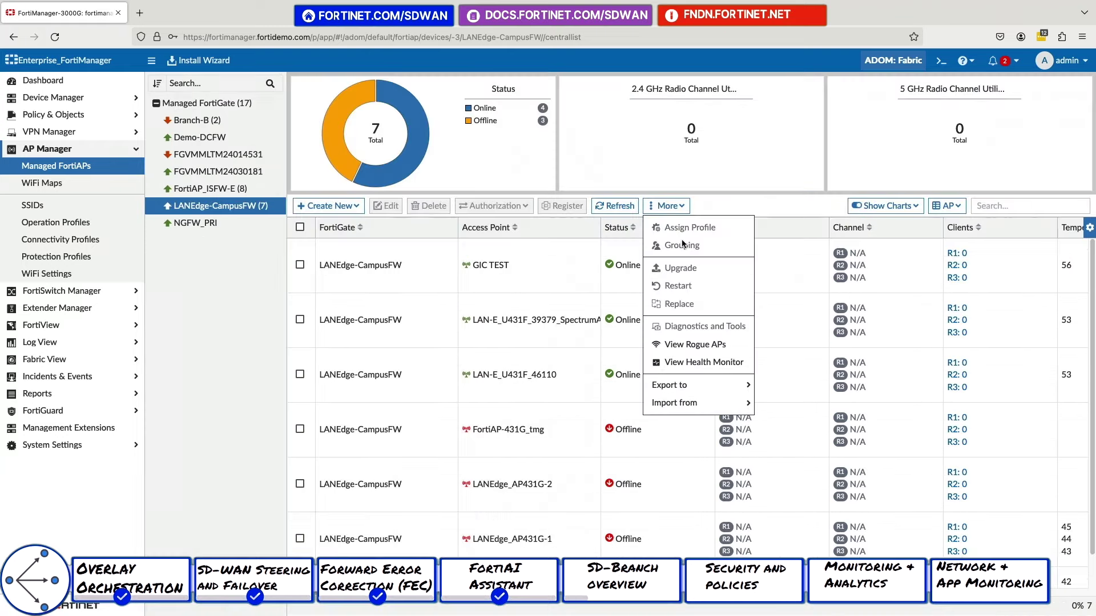
click(682, 362)
scroll(394, 294, down, 10)
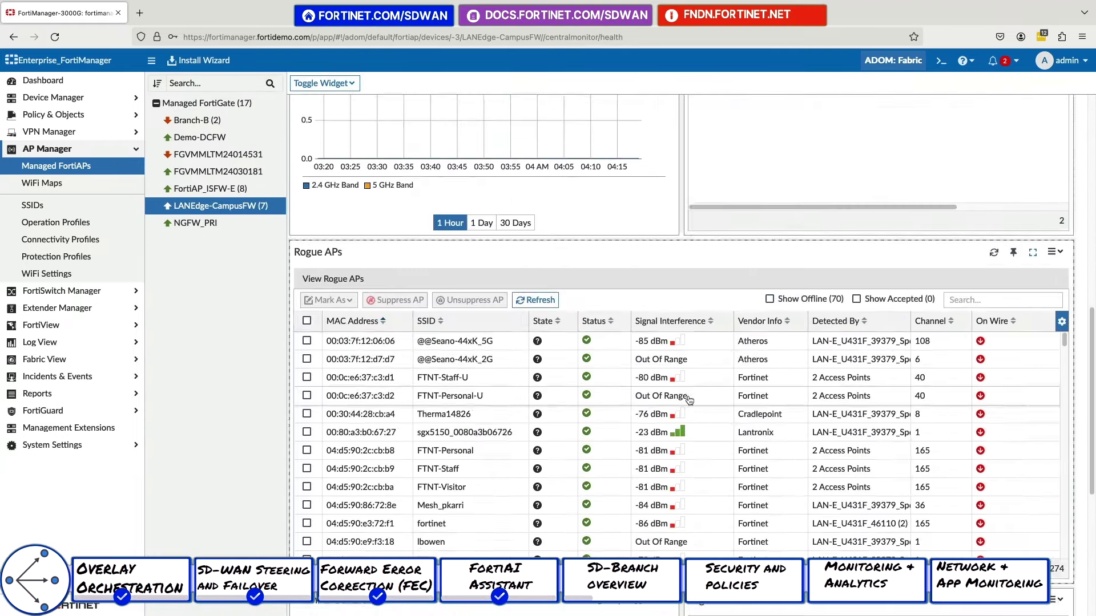
Review the BYOD SSID settings, including its advanced options
click(33, 205)
double_click(211, 215)
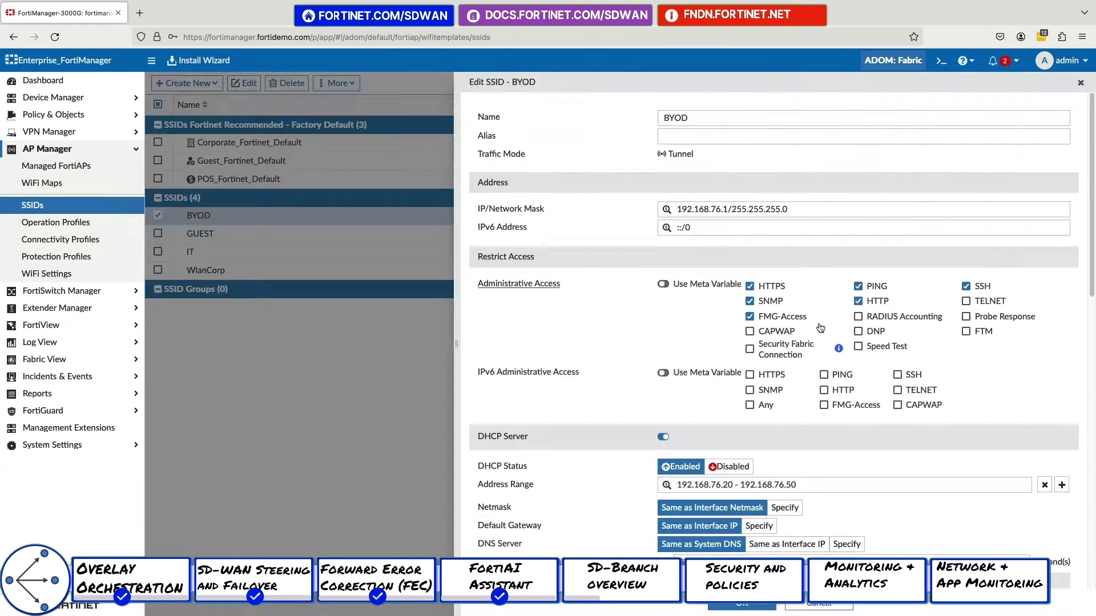
scroll(885, 372, down, 8)
scroll(886, 371, down, 4)
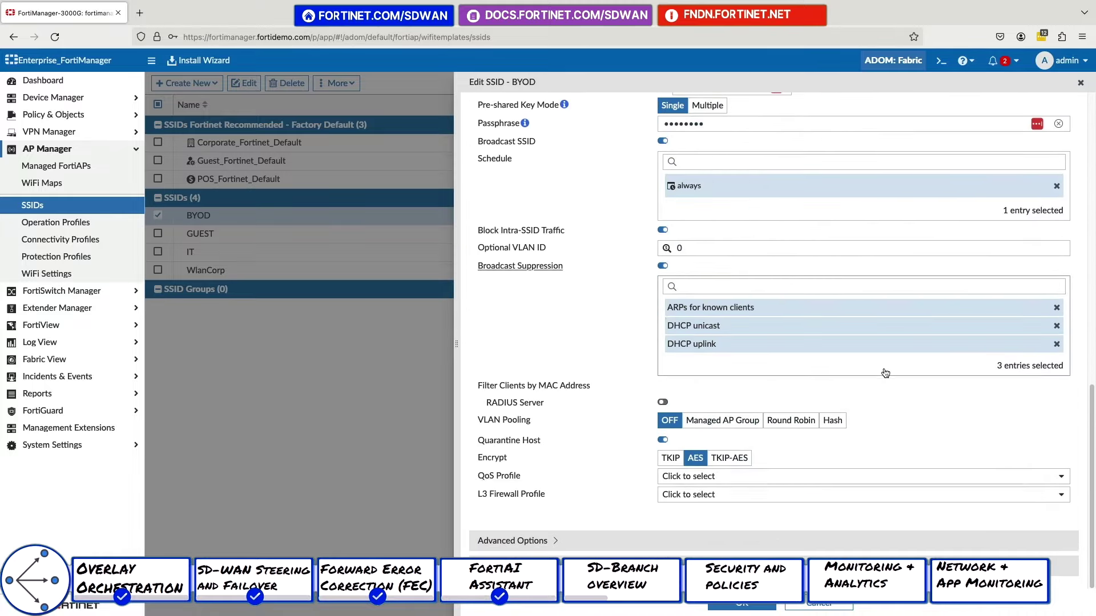
click(557, 552)
scroll(665, 519, down, 11)
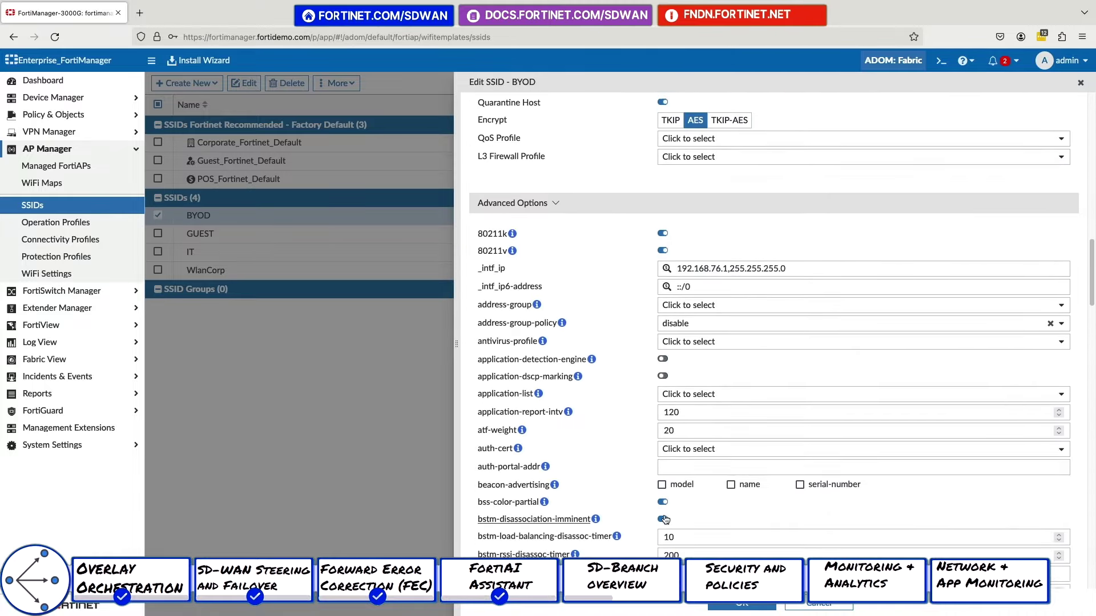
scroll(665, 520, down, 8)
Inspect the FAP221E-default FortiAP operation profile
click(40, 230)
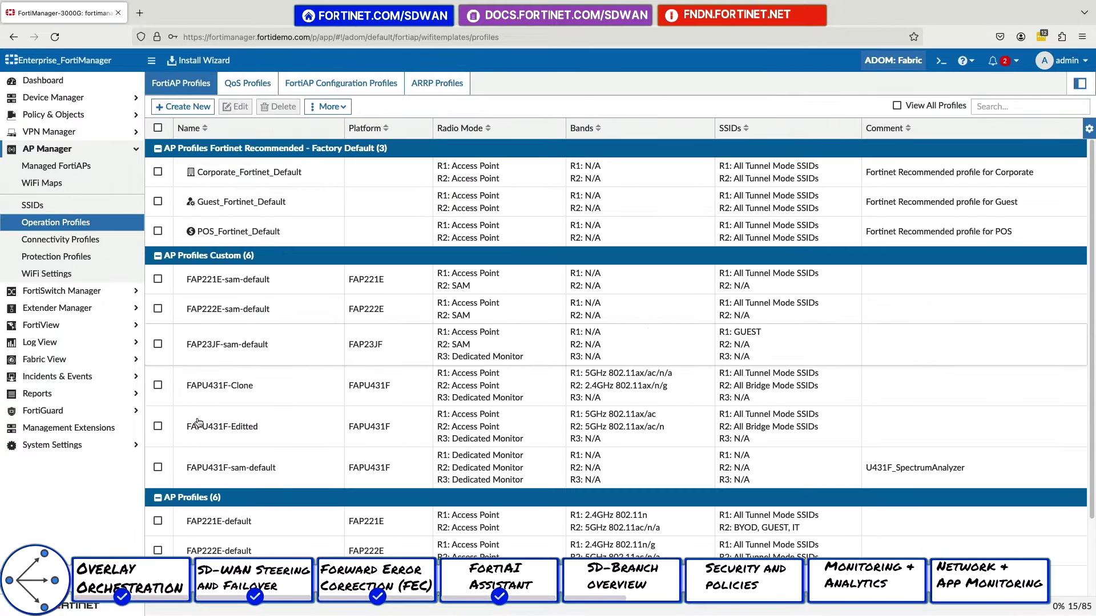
double_click(195, 525)
scroll(945, 393, down, 15)
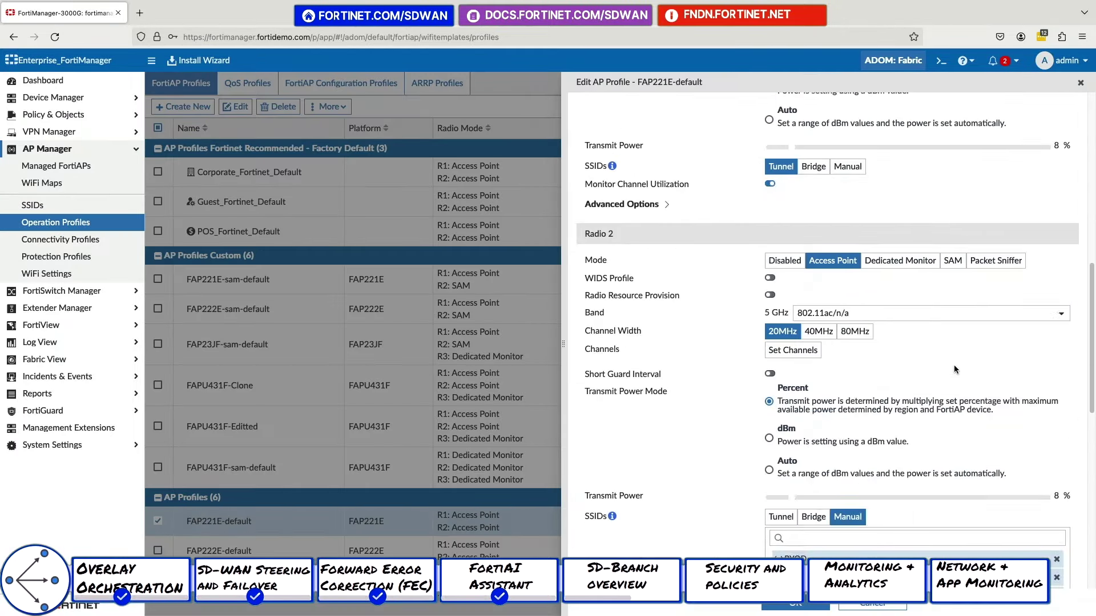
scroll(945, 393, down, 5)
click(795, 603)
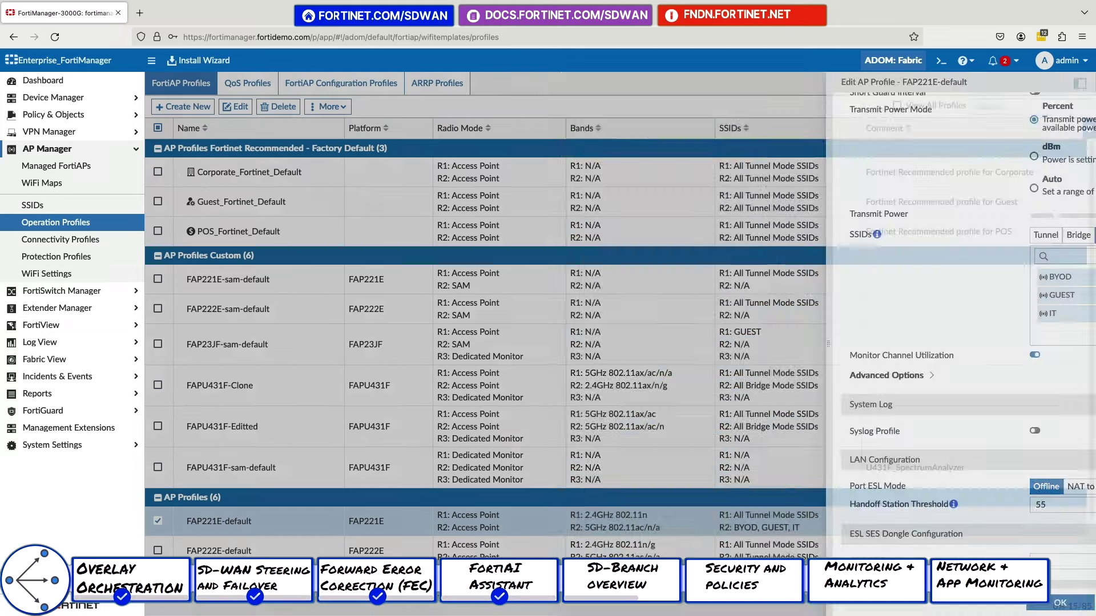
Open the default WIDS protection profile to review it
click(56, 257)
double_click(190, 148)
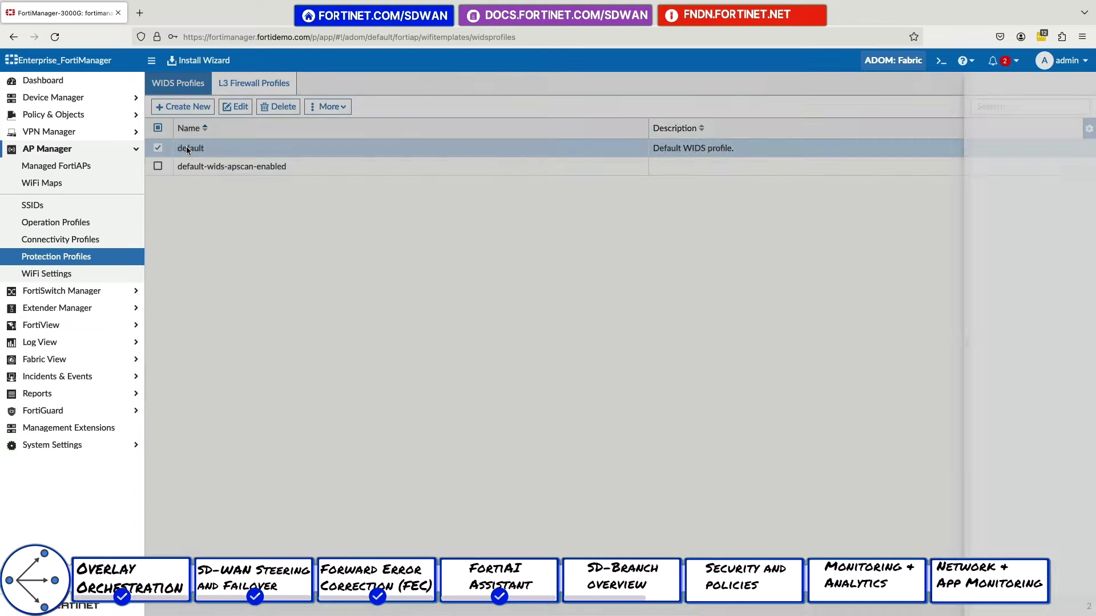
scroll(965, 330, down, 5)
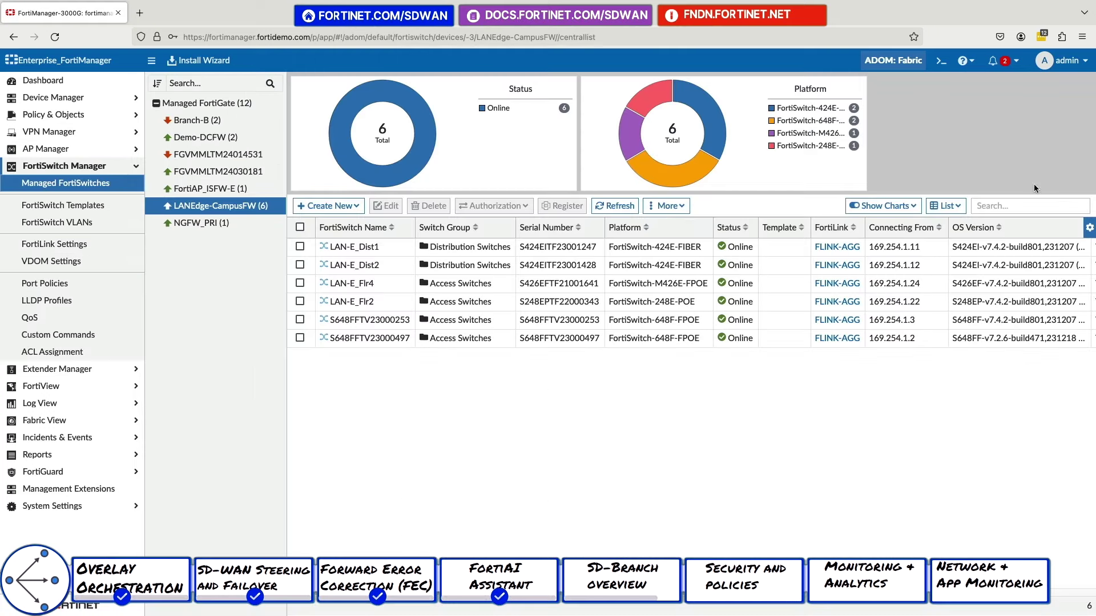
View the managed FortiSwitches as a FortiLink topology, then as faceplates
click(946, 206)
click(958, 261)
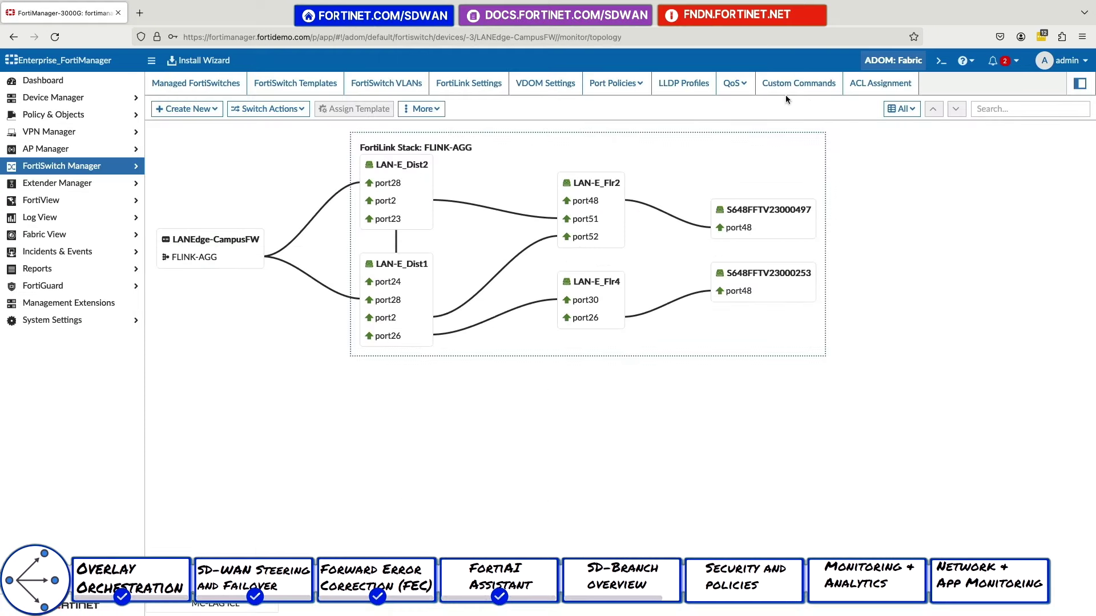
mouse_move(671, 281)
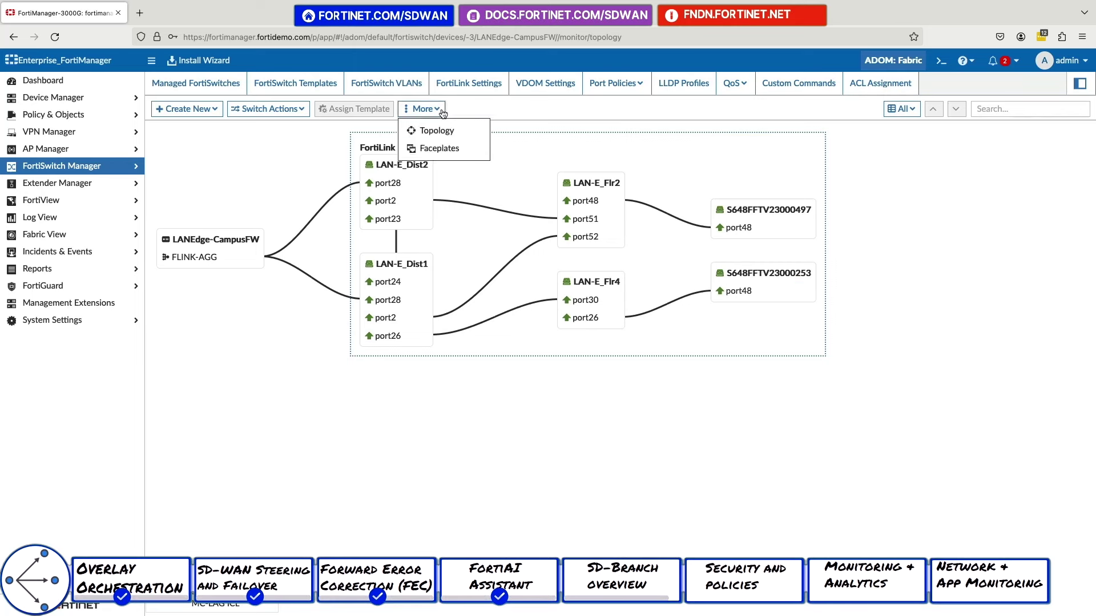
click(439, 147)
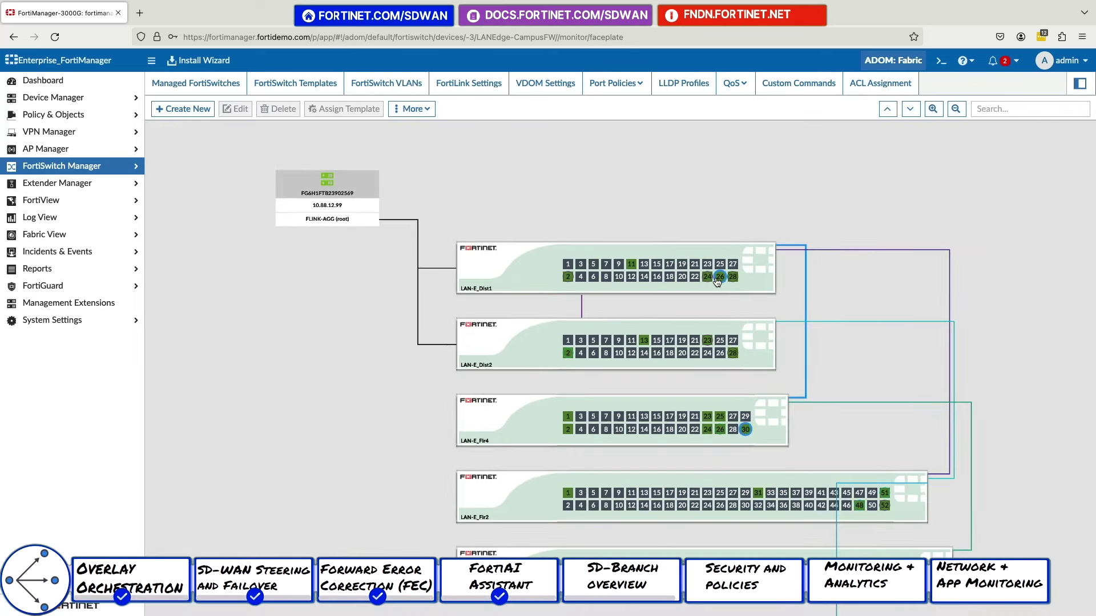
Review the Facilities_VLAN definition among the FortiSwitch VLANs
click(414, 87)
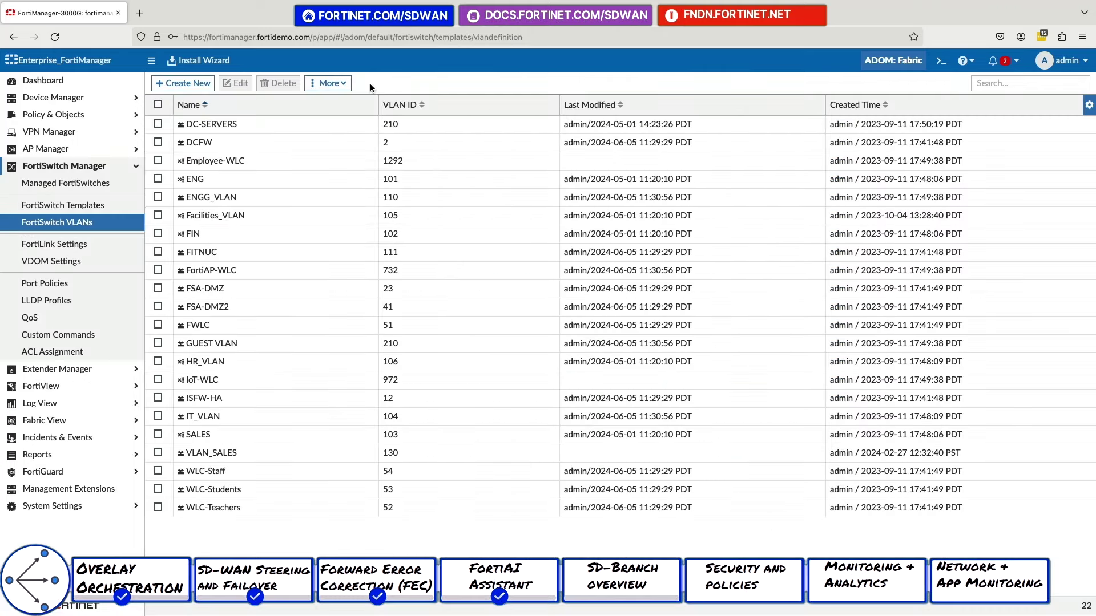
double_click(198, 221)
scroll(782, 358, down, 10)
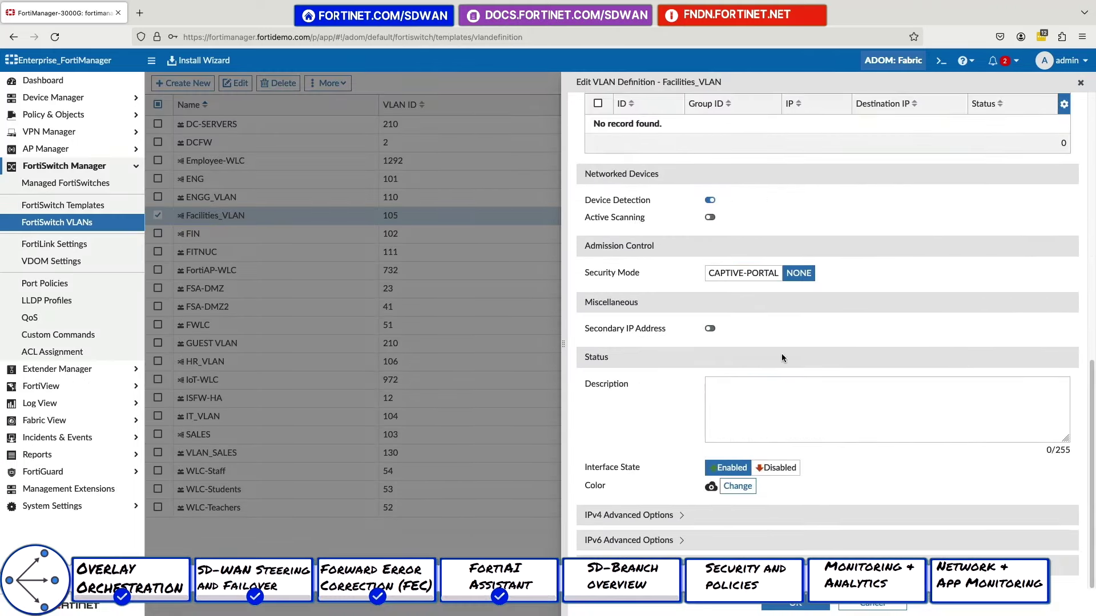
click(54, 244)
Open the FortiAP rule in the PortPolicy-FortiAP dynamic port policy
click(87, 281)
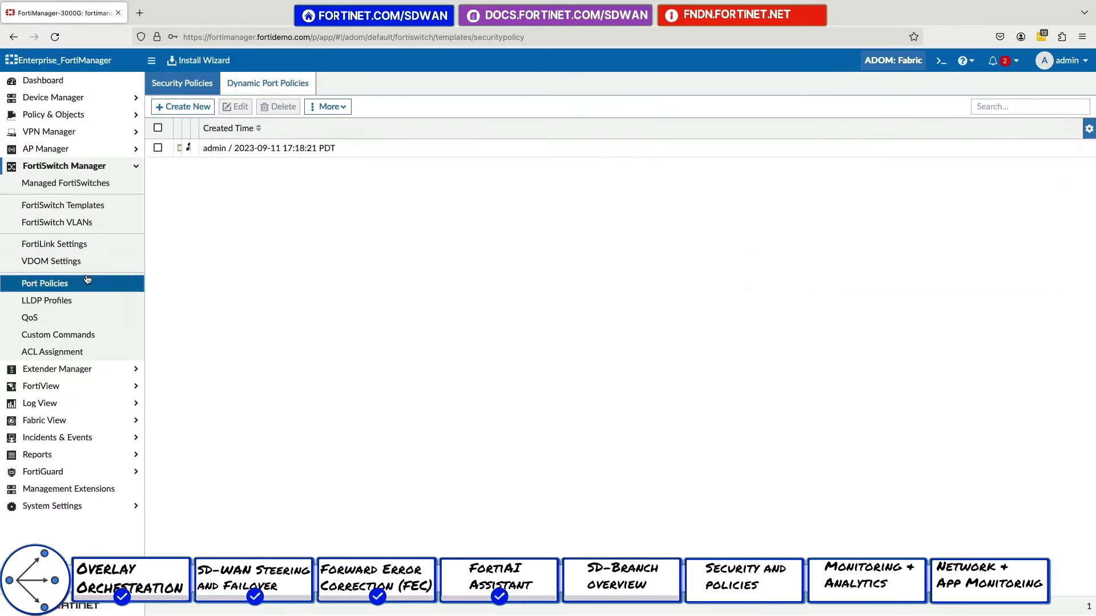
click(268, 82)
double_click(237, 166)
double_click(732, 302)
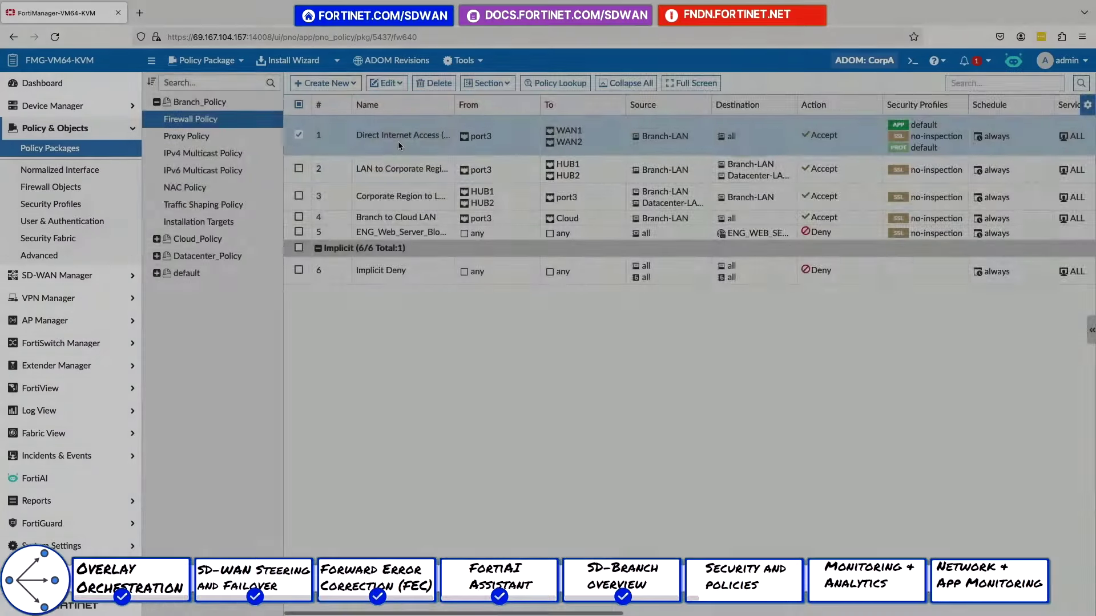
Assign the all_default IPS profile to policy 1
scroll(818, 413, down, 8)
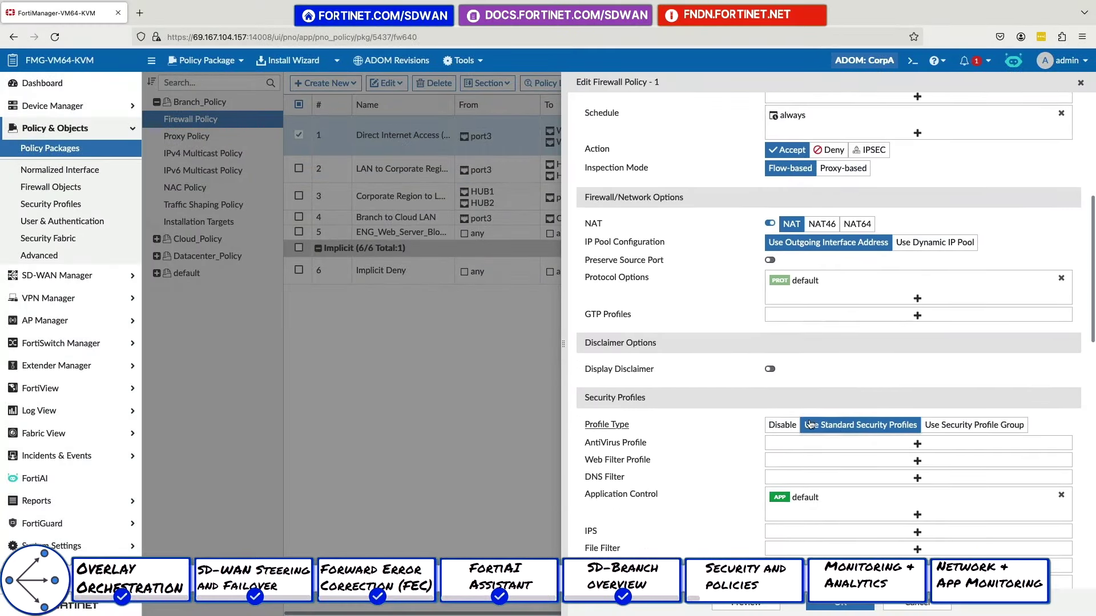
click(885, 404)
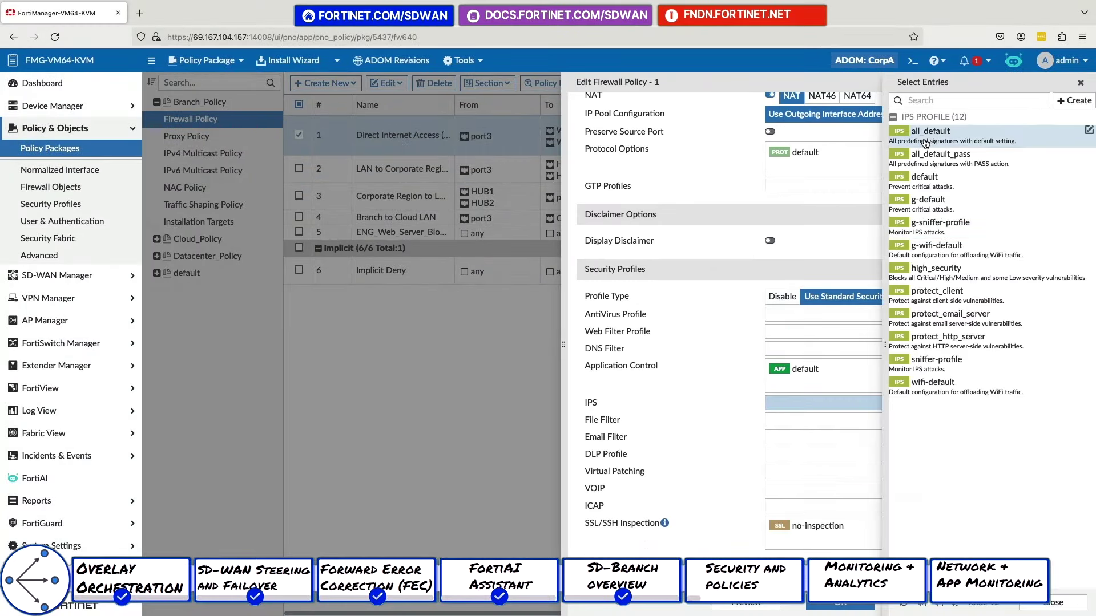
click(959, 135)
Apply the default antivirus profile and review its settings
click(821, 322)
click(959, 132)
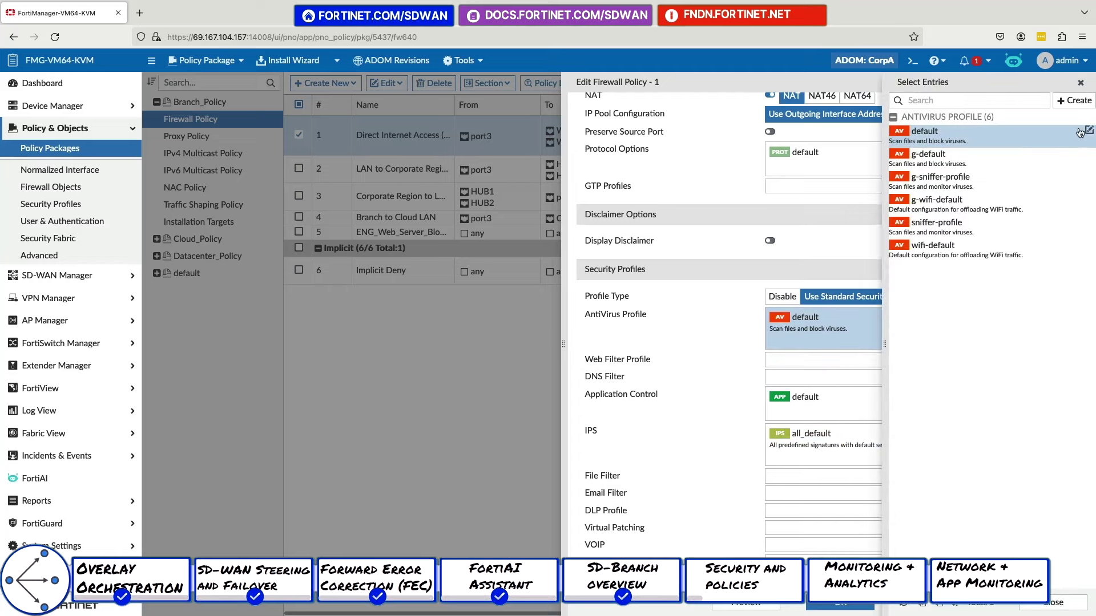
click(1080, 132)
scroll(863, 319, down, 1)
scroll(863, 319, down, 3)
click(728, 463)
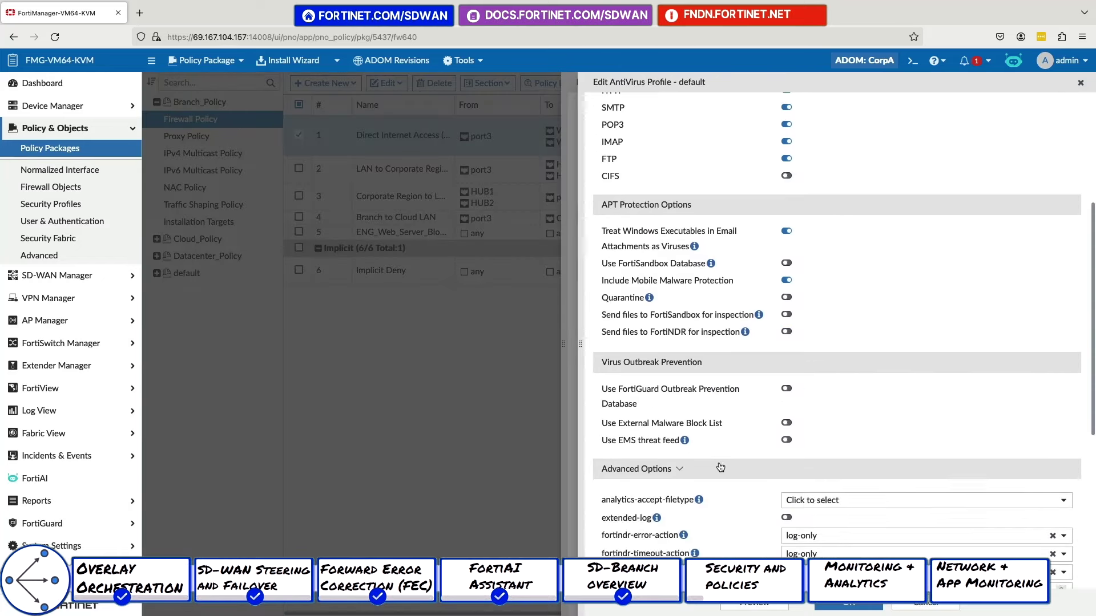
scroll(728, 466, down, 4)
click(924, 604)
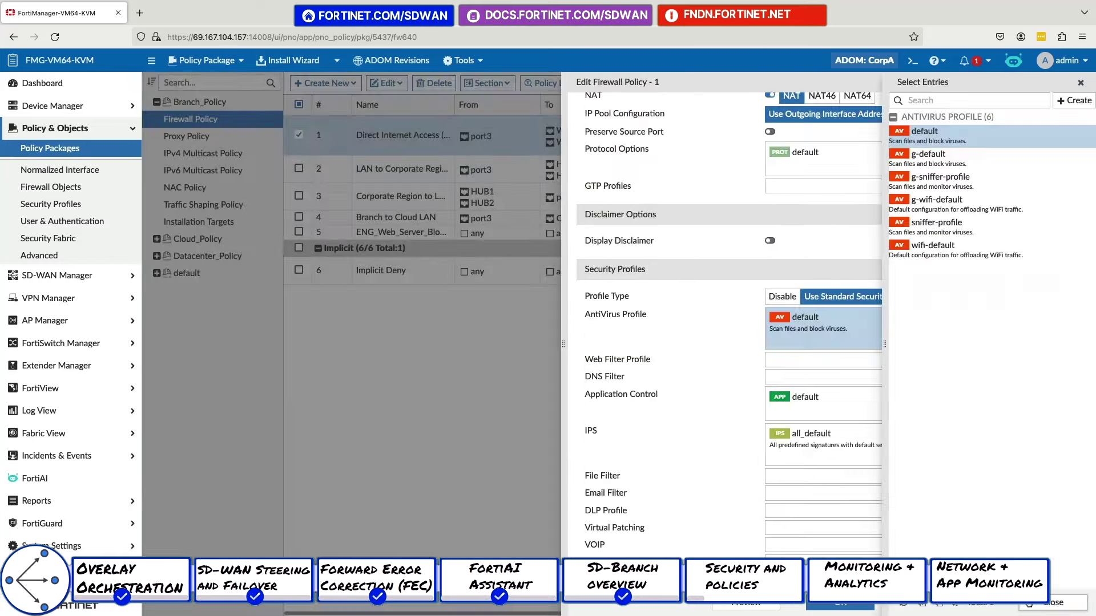
Apply the default web filter profile and review its settings
click(837, 361)
click(936, 250)
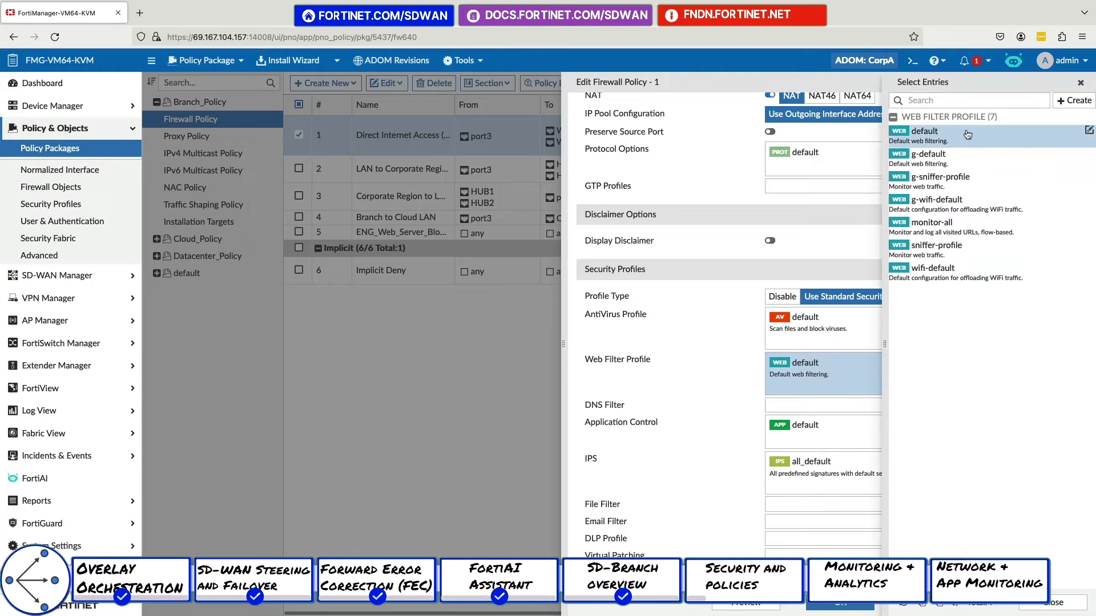
click(900, 378)
scroll(901, 378, down, 8)
scroll(862, 546, down, 2)
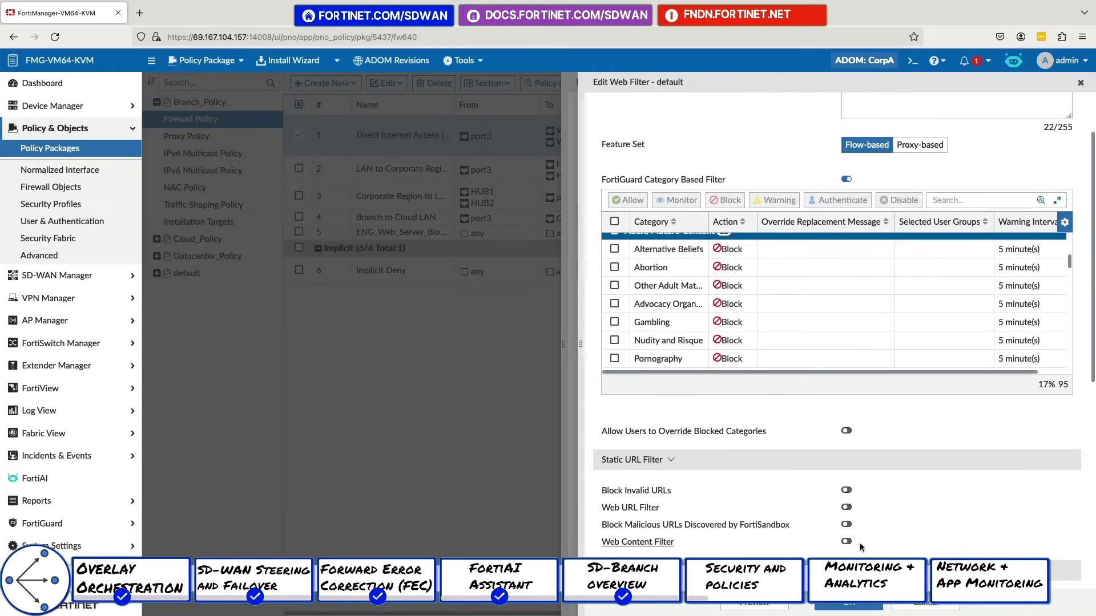
click(909, 606)
Set SSL/SSH inspection to deep-inspection instead of no-inspection
scroll(822, 399, down, 4)
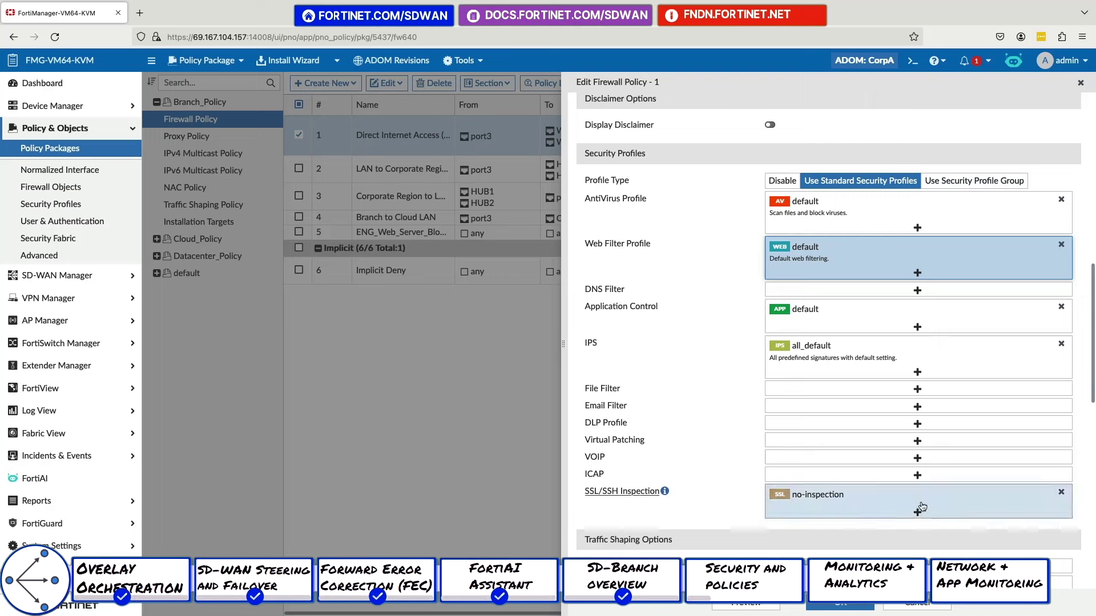
click(822, 501)
click(986, 181)
click(1089, 175)
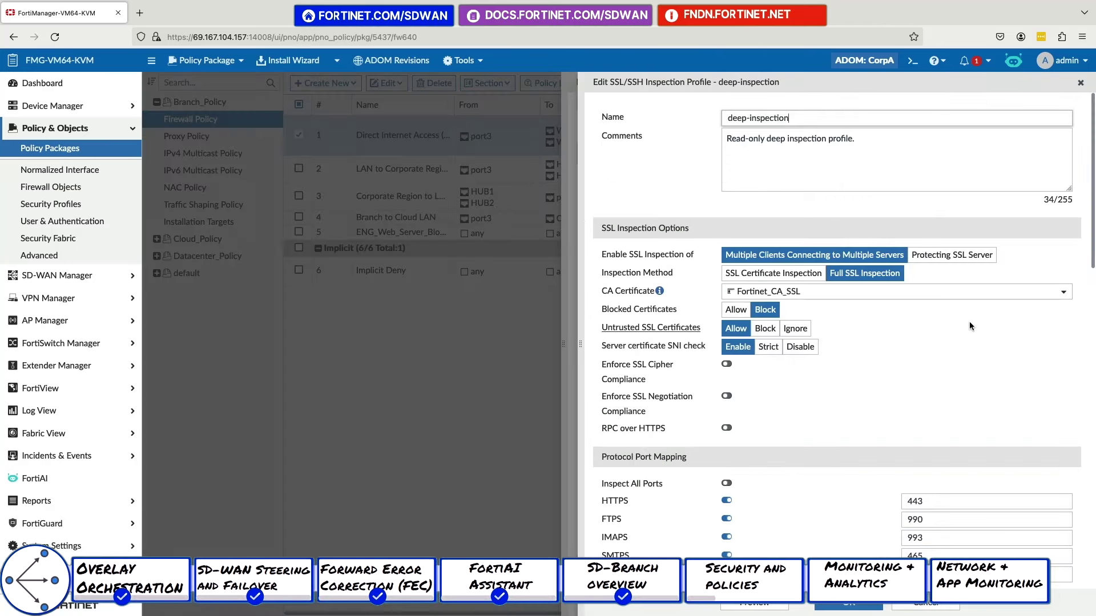
scroll(869, 364, down, 7)
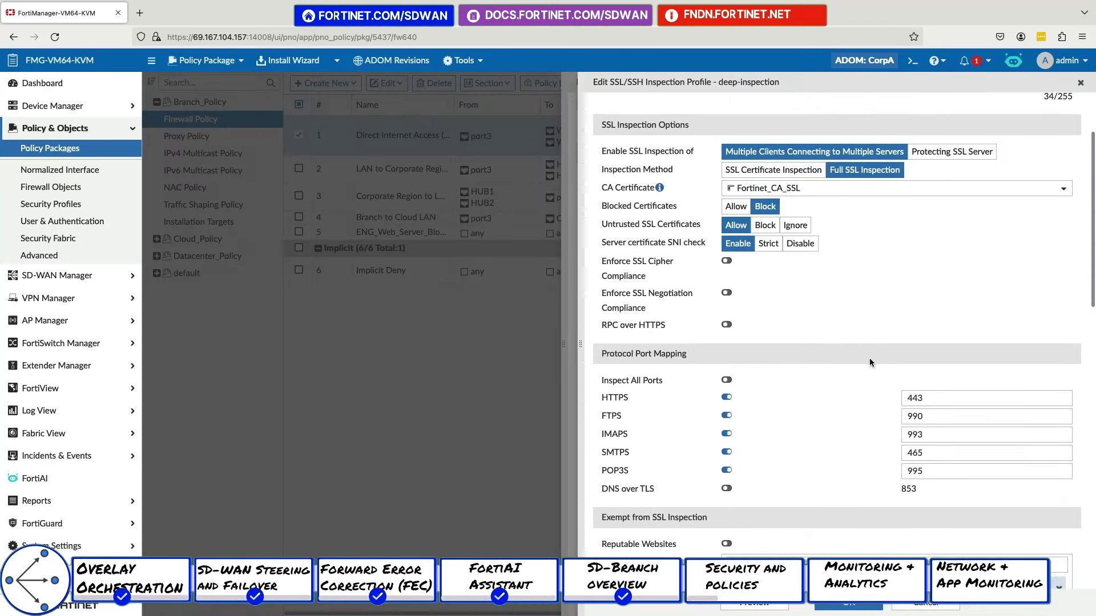
scroll(869, 358, down, 6)
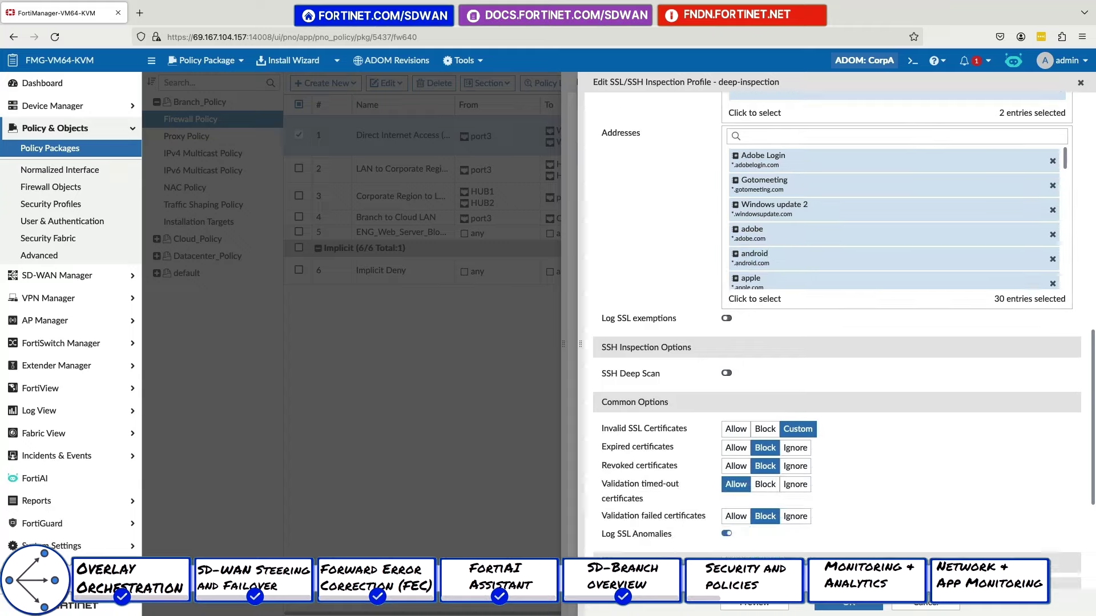
click(925, 603)
click(951, 131)
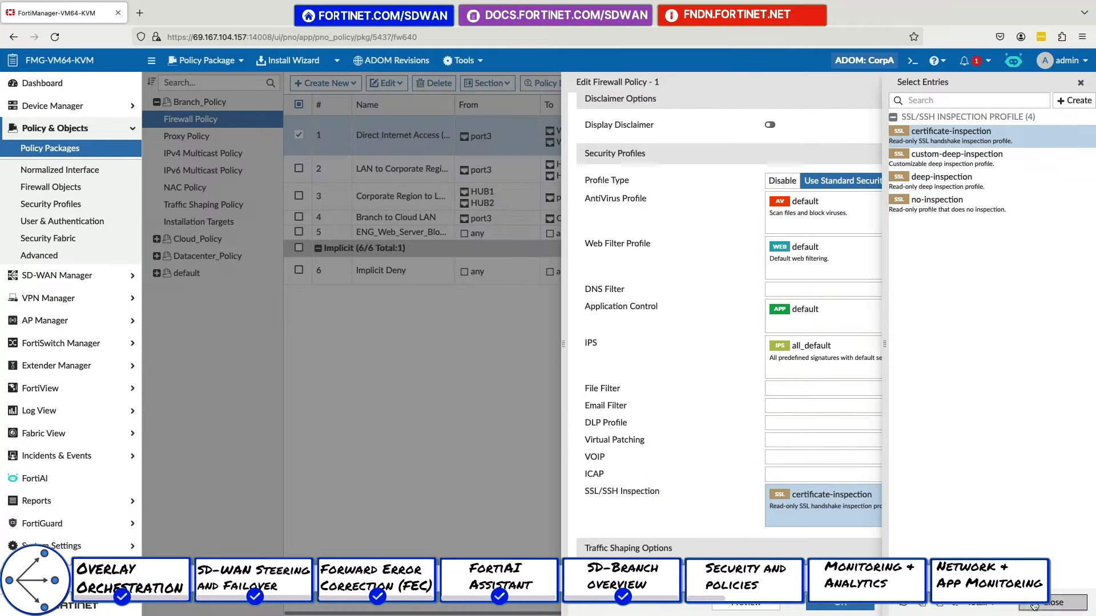
click(942, 177)
click(1061, 597)
scroll(744, 518, down, 6)
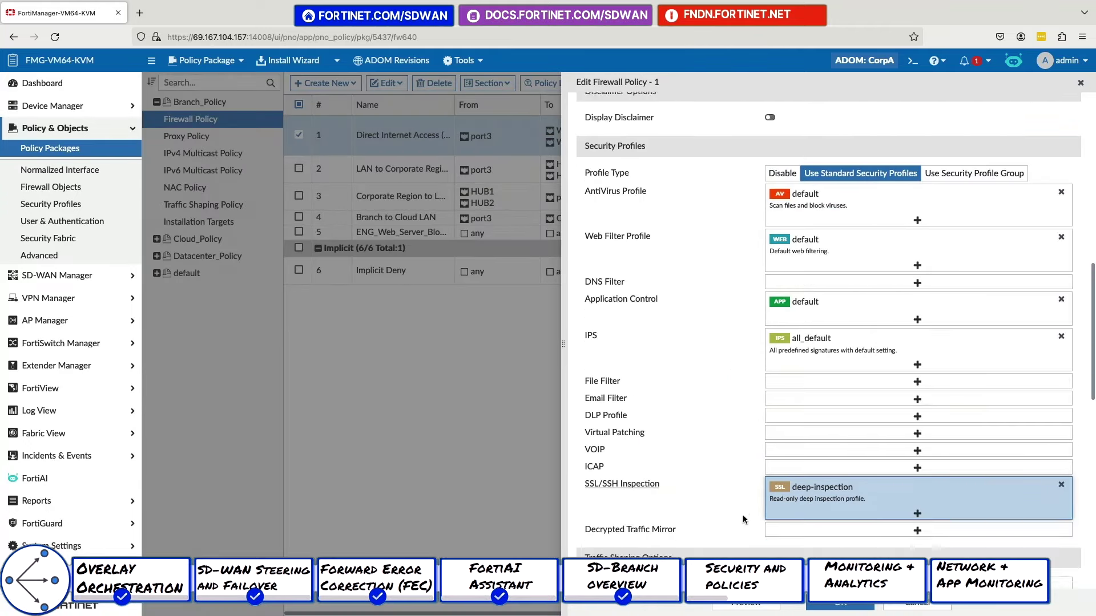
scroll(744, 518, down, 3)
Save policy 1 with a change note, then open policy 5 for editing
click(803, 524)
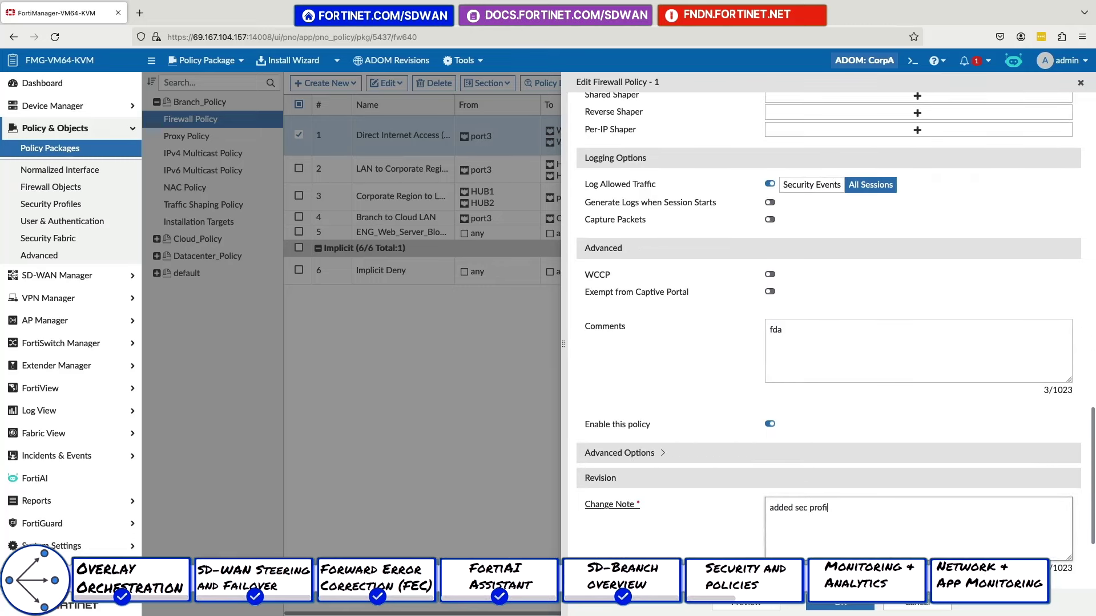
click(830, 604)
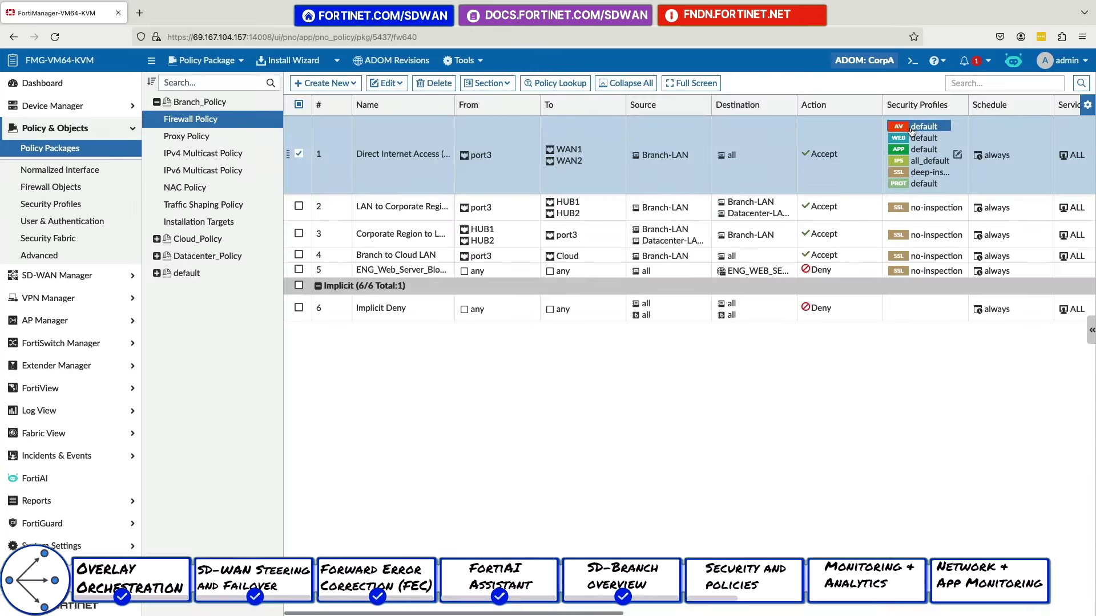
click(388, 271)
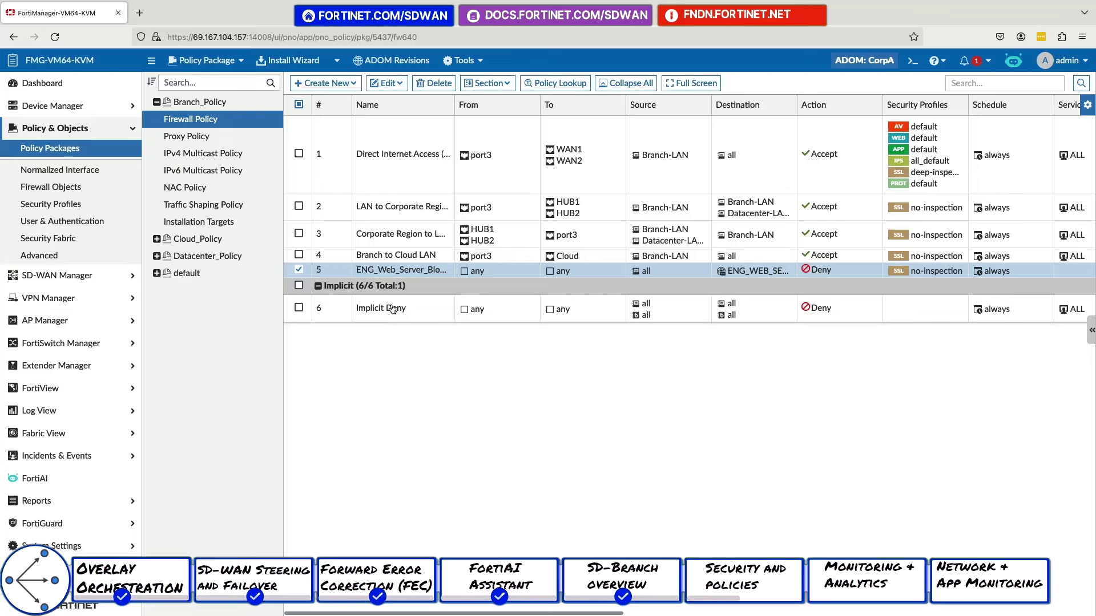
double_click(387, 273)
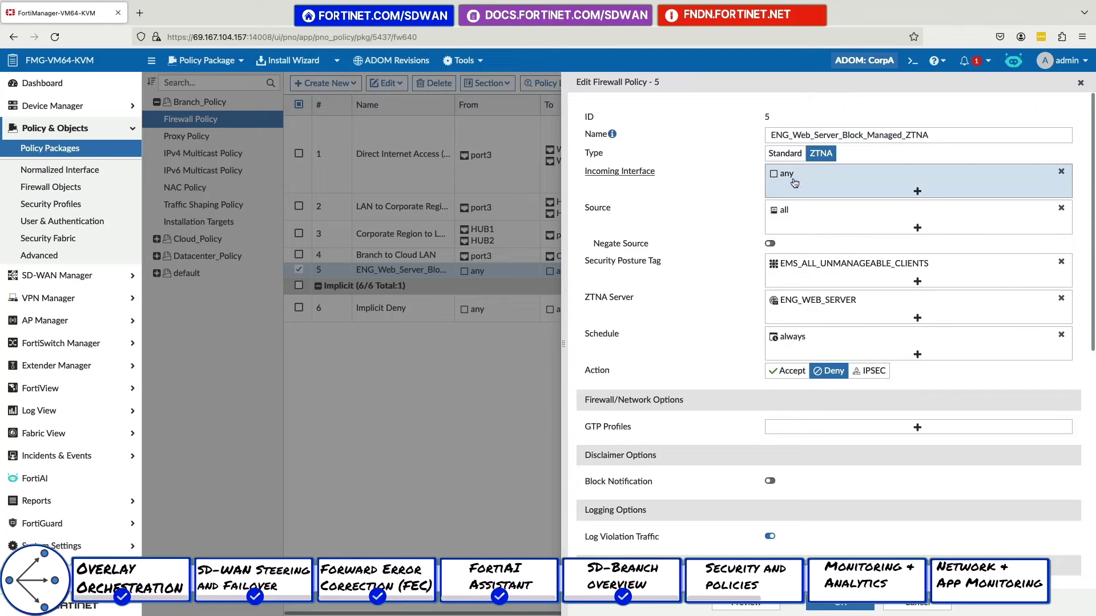
Change policy 5's type from ZTNA to Standard
click(787, 154)
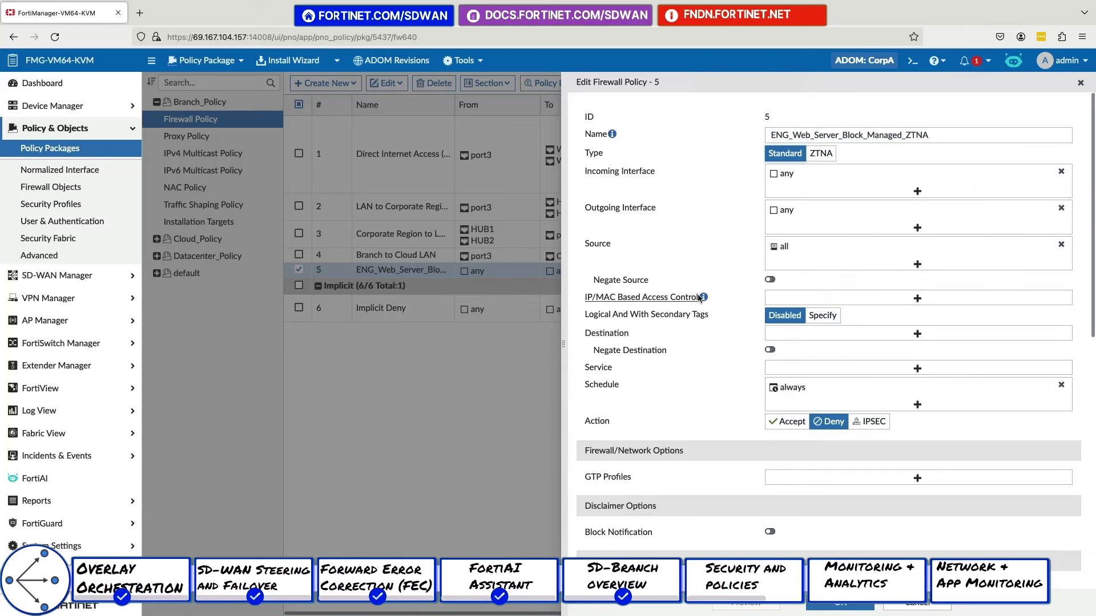
mouse_move(703, 299)
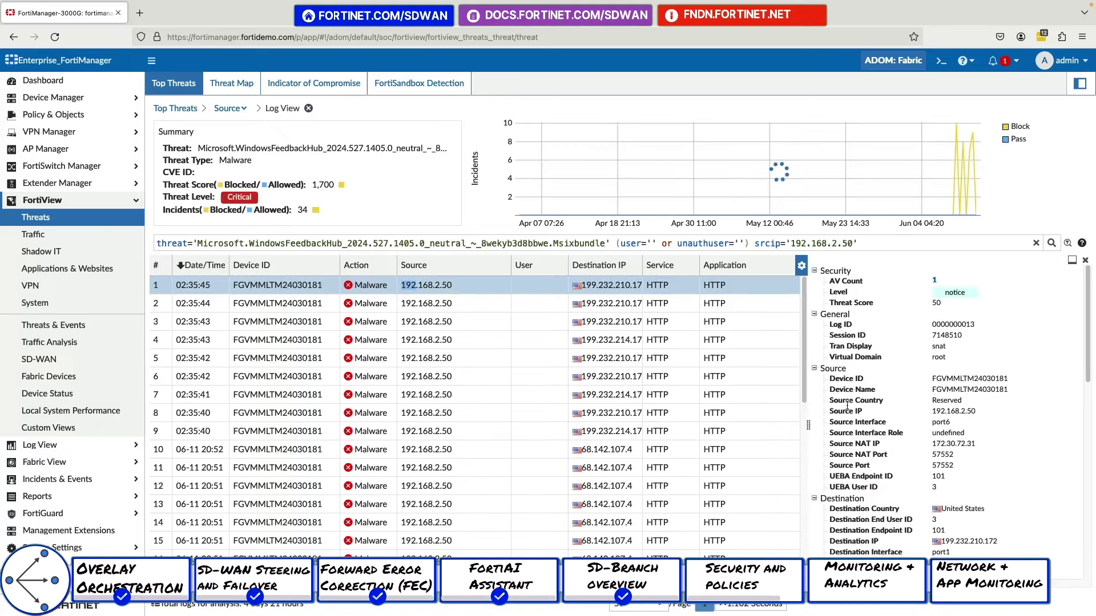
Review the Threat Map, indicators of compromise and FortiSandbox detections
scroll(981, 454, down, 3)
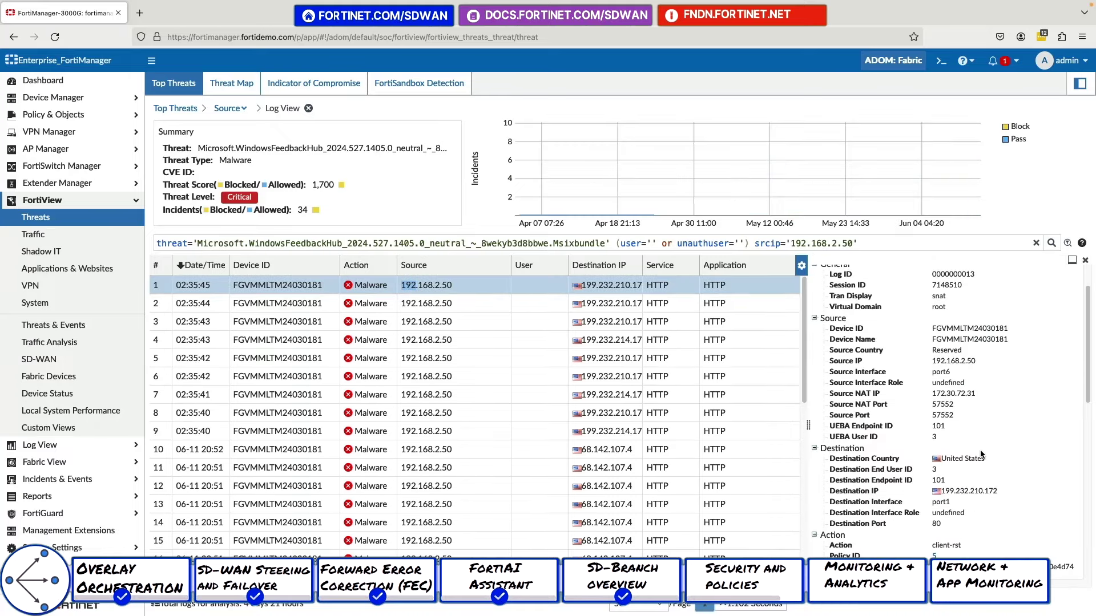
click(240, 85)
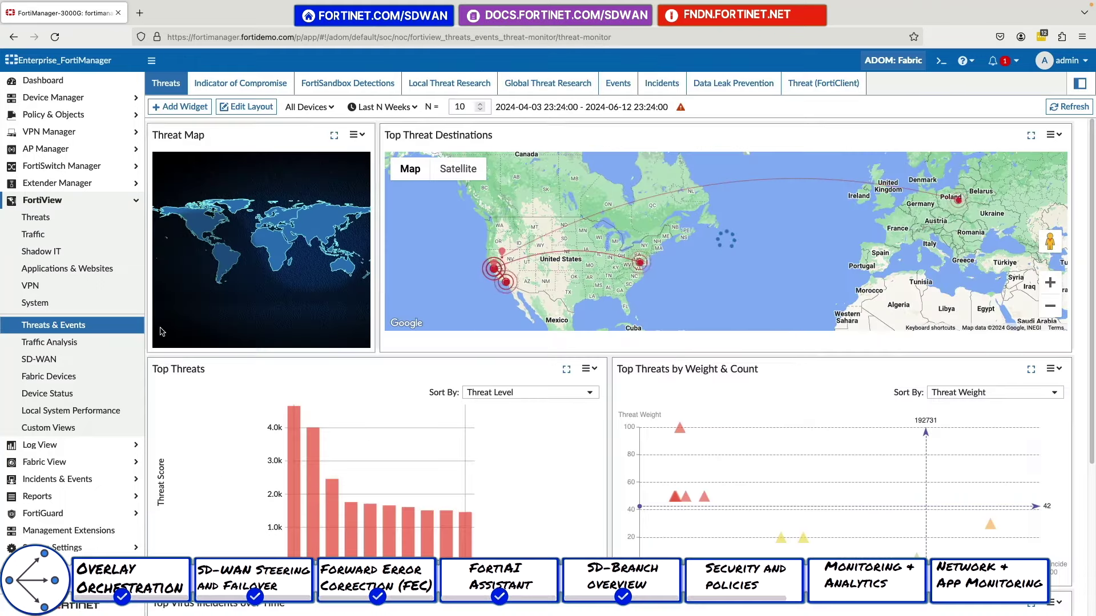
scroll(802, 361, down, 4)
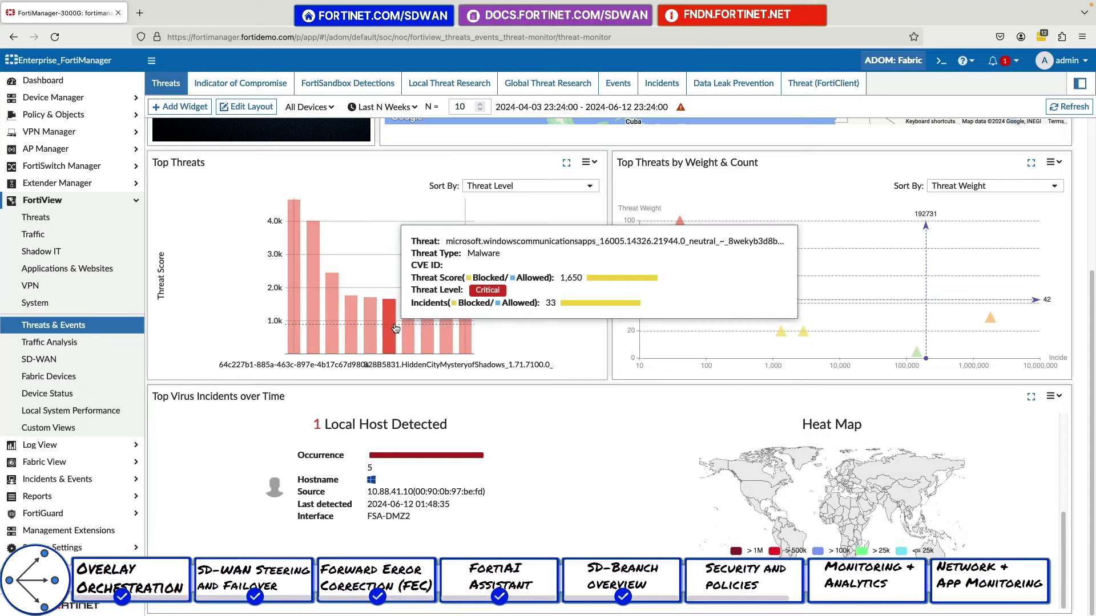
click(272, 93)
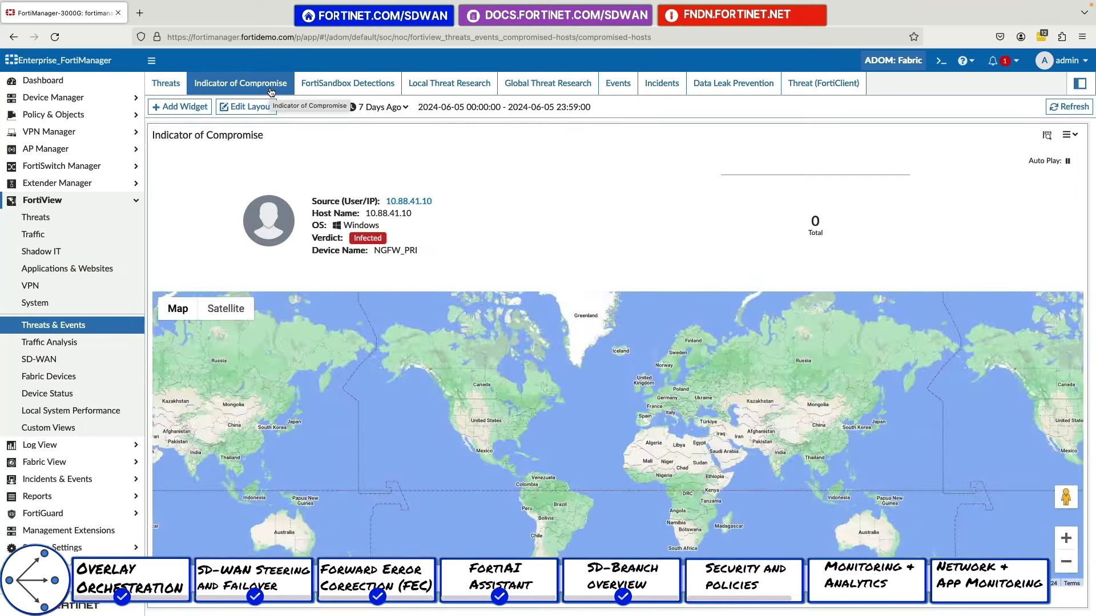
click(348, 83)
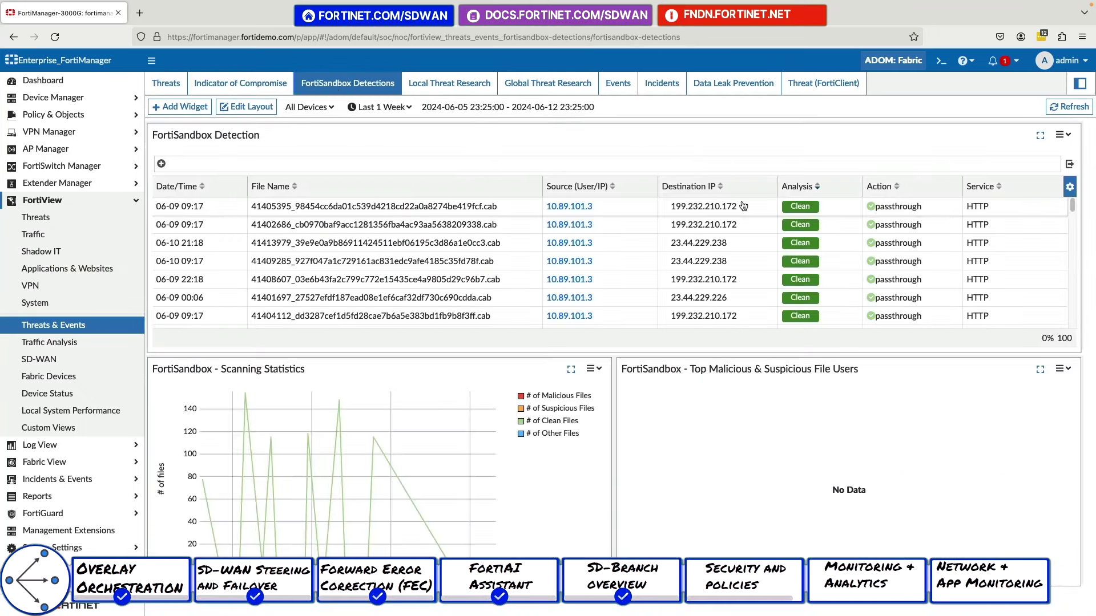
scroll(786, 294, down, 1)
Check global threat research, then expand the 10.88.210.50 events in Event Monitor
click(579, 85)
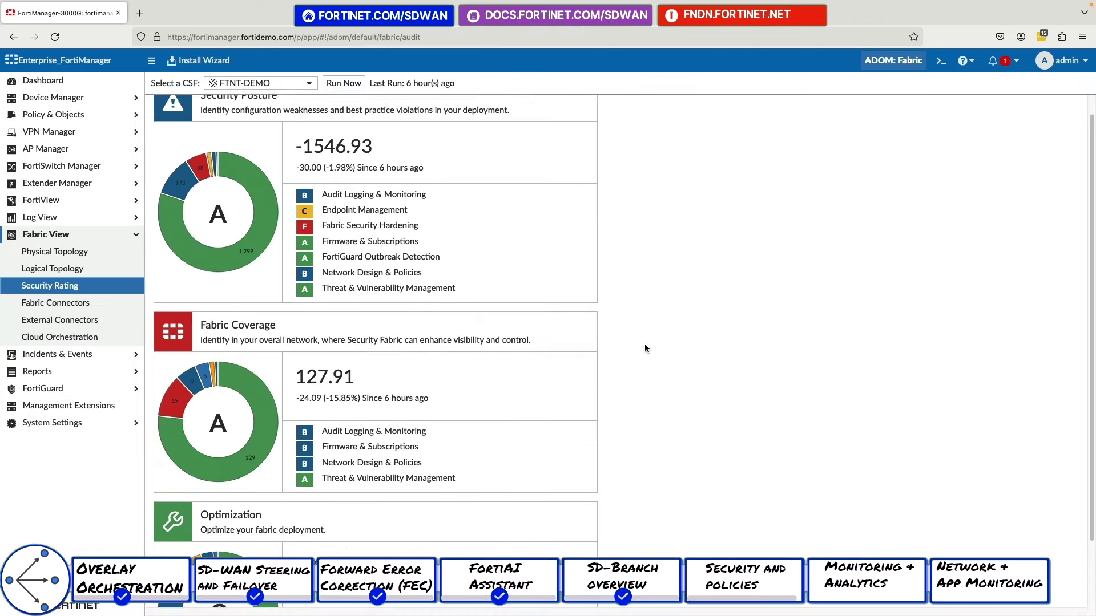
scroll(371, 320, down, 3)
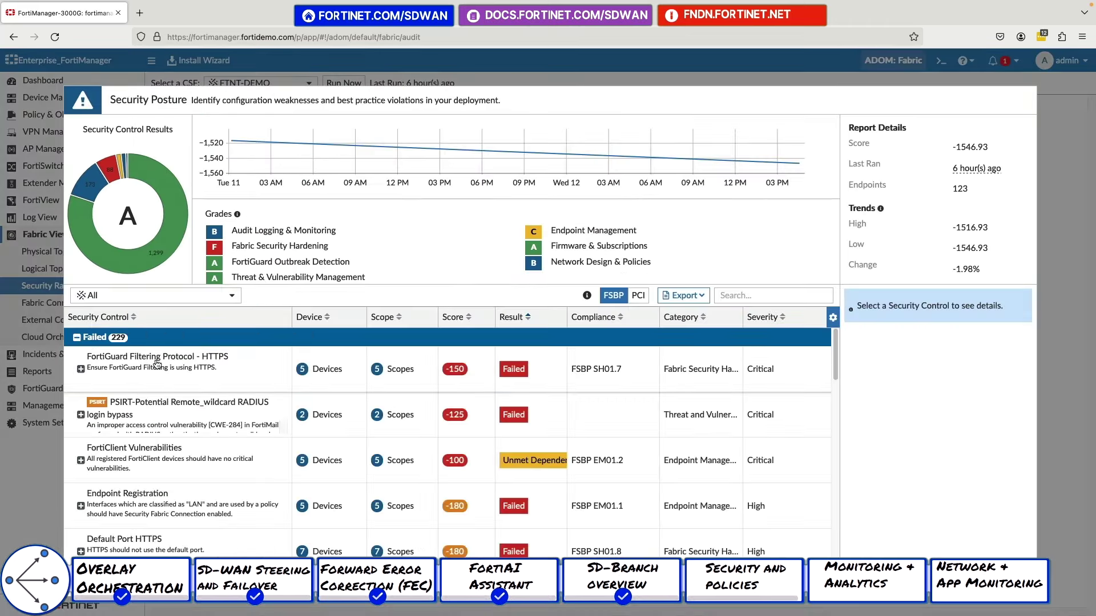
click(284, 386)
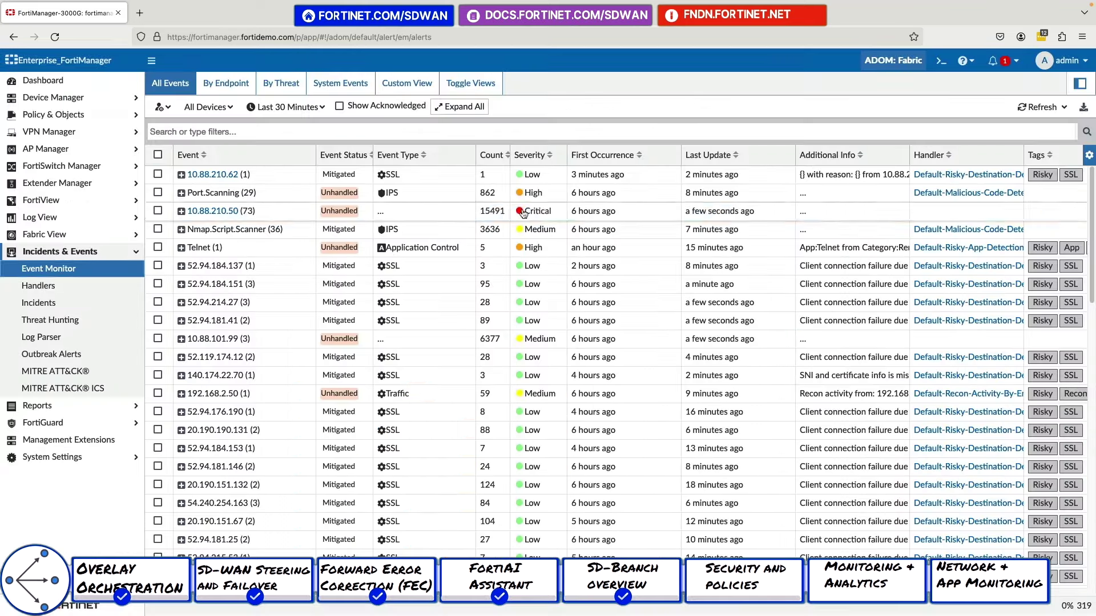
click(524, 211)
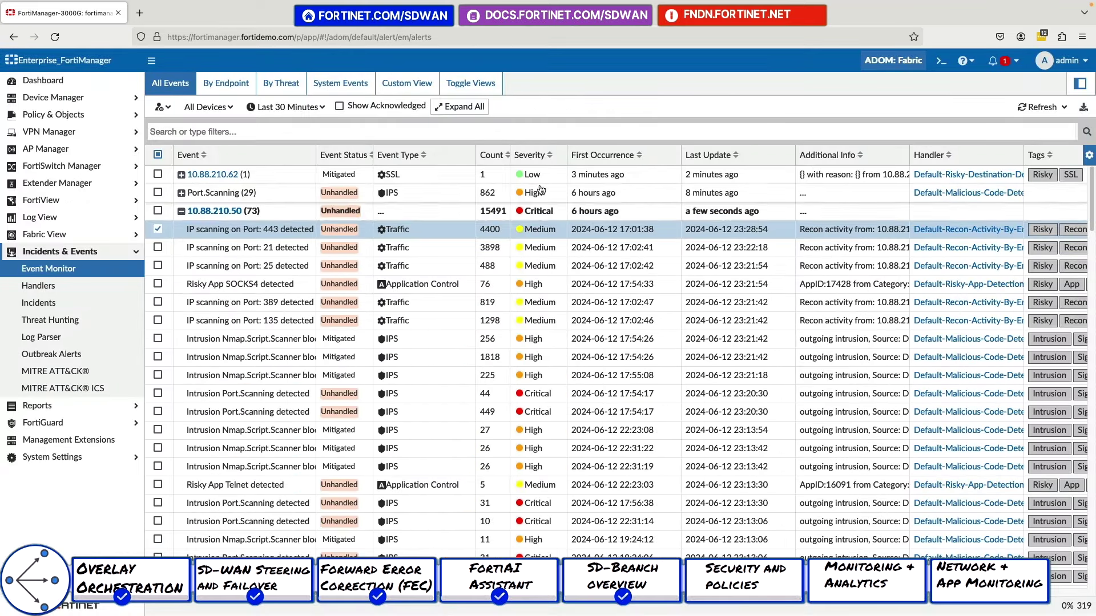
Drill into Intrusion logs in Threat Hunting, then list T1592 Gather Victim Host Information events
click(948, 229)
scroll(902, 395, down, 3)
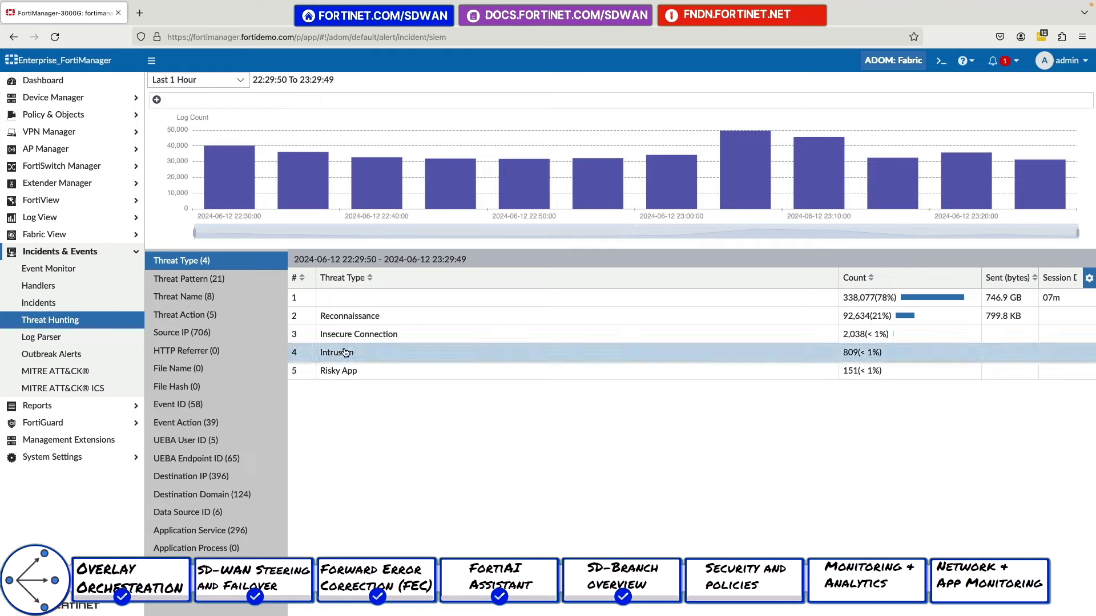
double_click(345, 351)
click(345, 351)
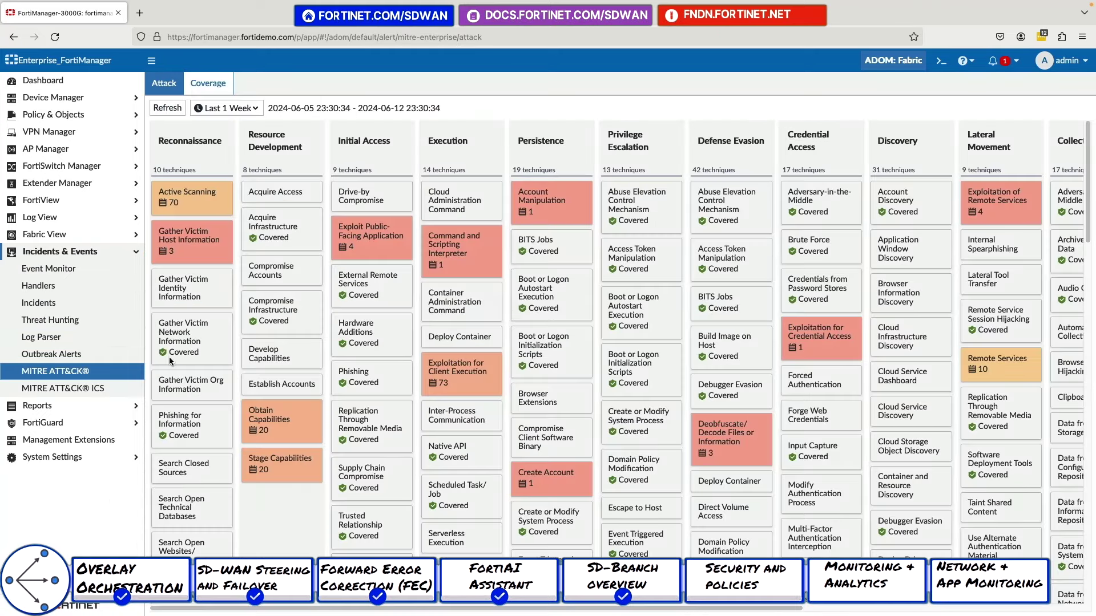
click(188, 240)
click(217, 140)
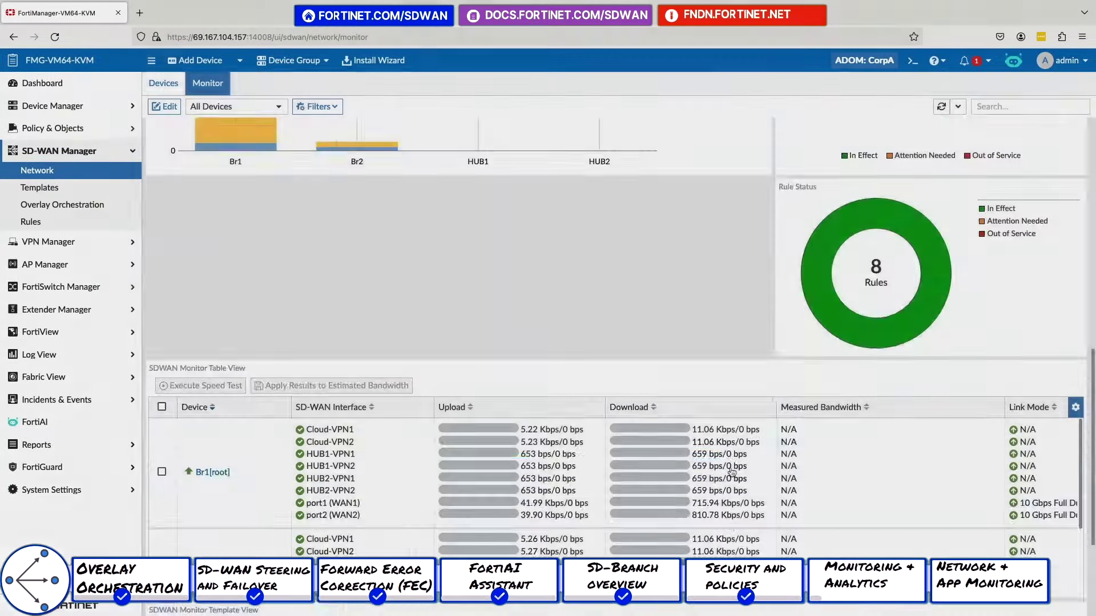
Open Br1's SD-WAN History View, check port1 (WAN1) details, and scroll to health-check charts
click(692, 394)
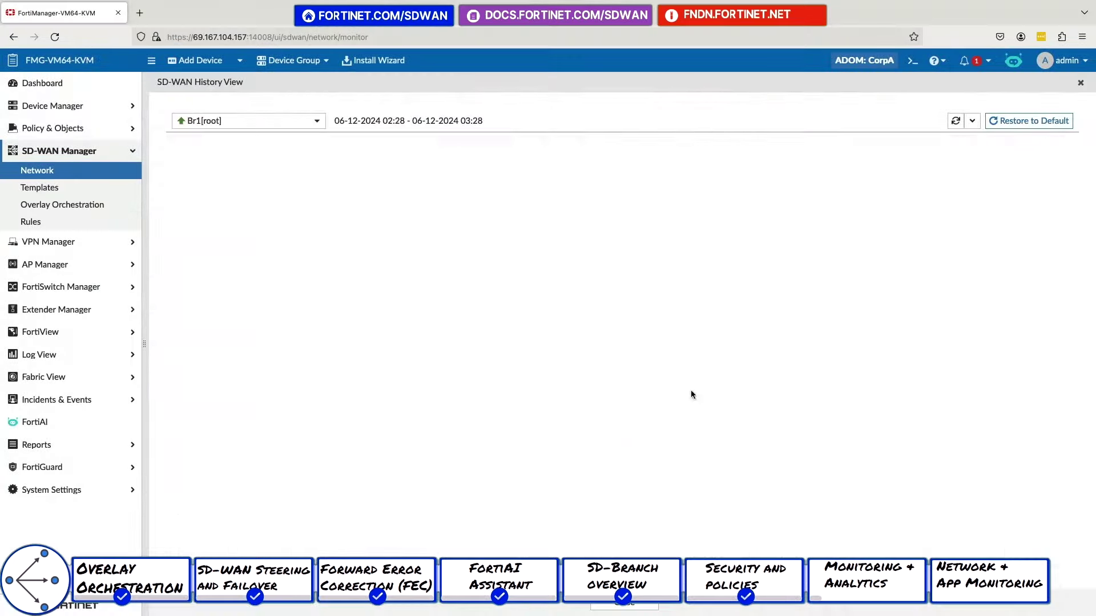
scroll(936, 320, down, 5)
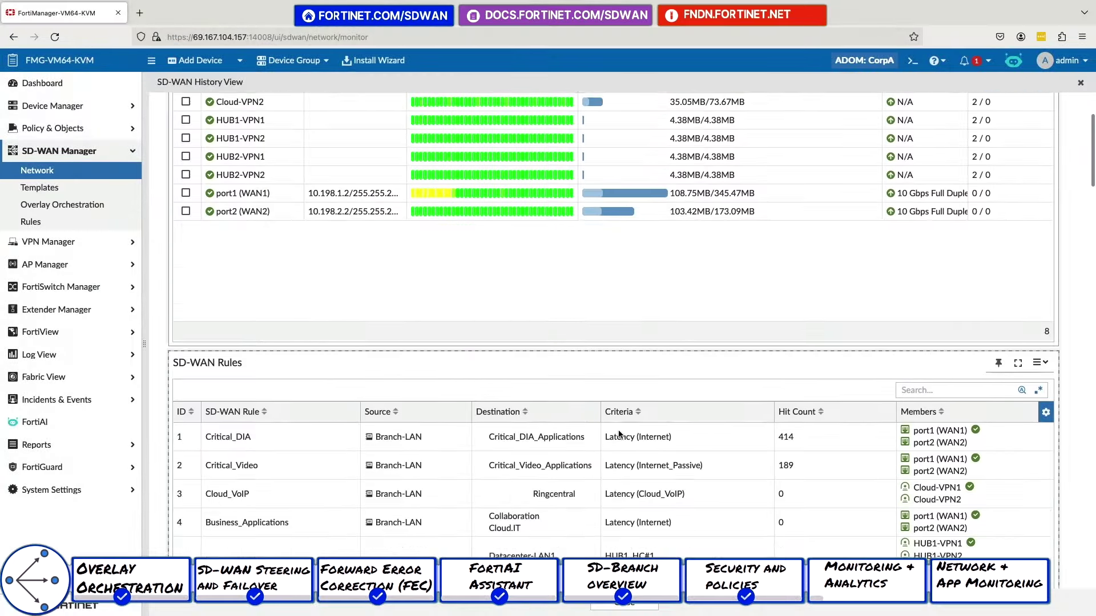
click(927, 299)
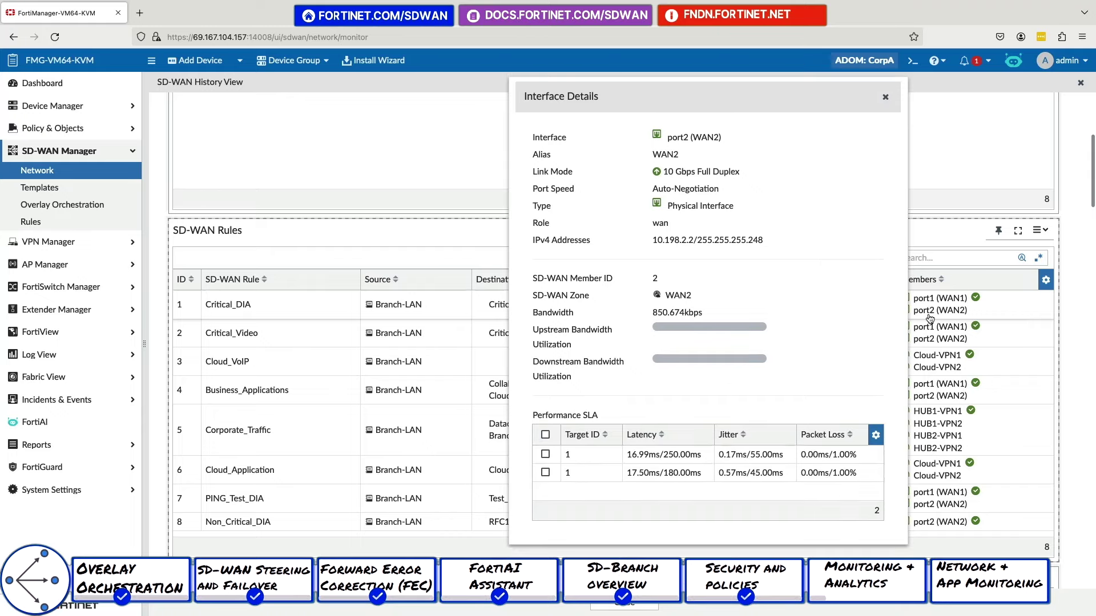
mouse_move(933, 431)
scroll(1015, 472, down, 2)
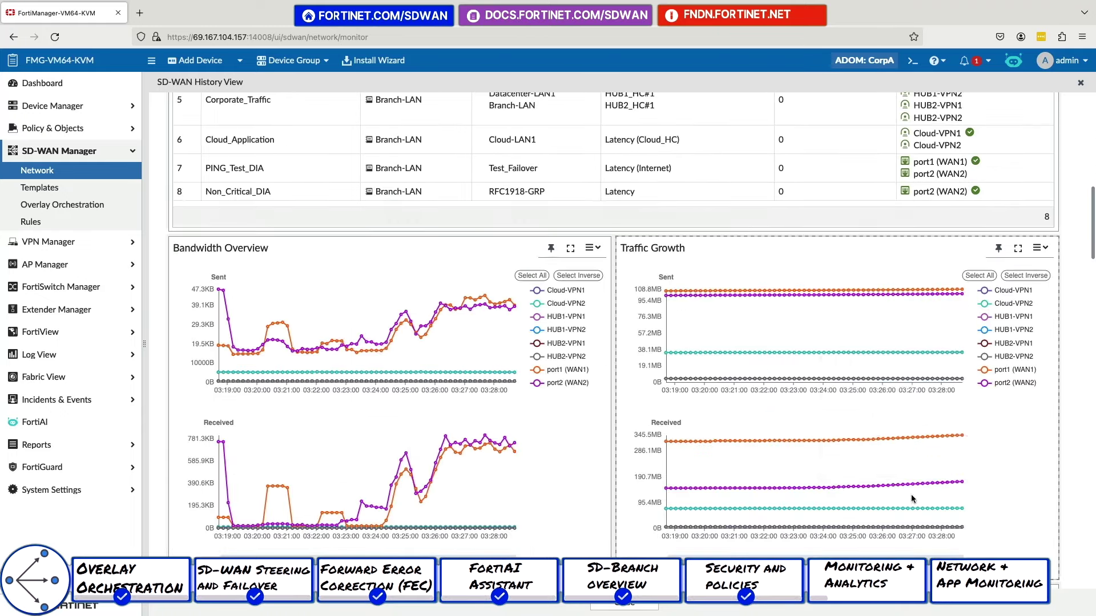
scroll(604, 504, down, 20)
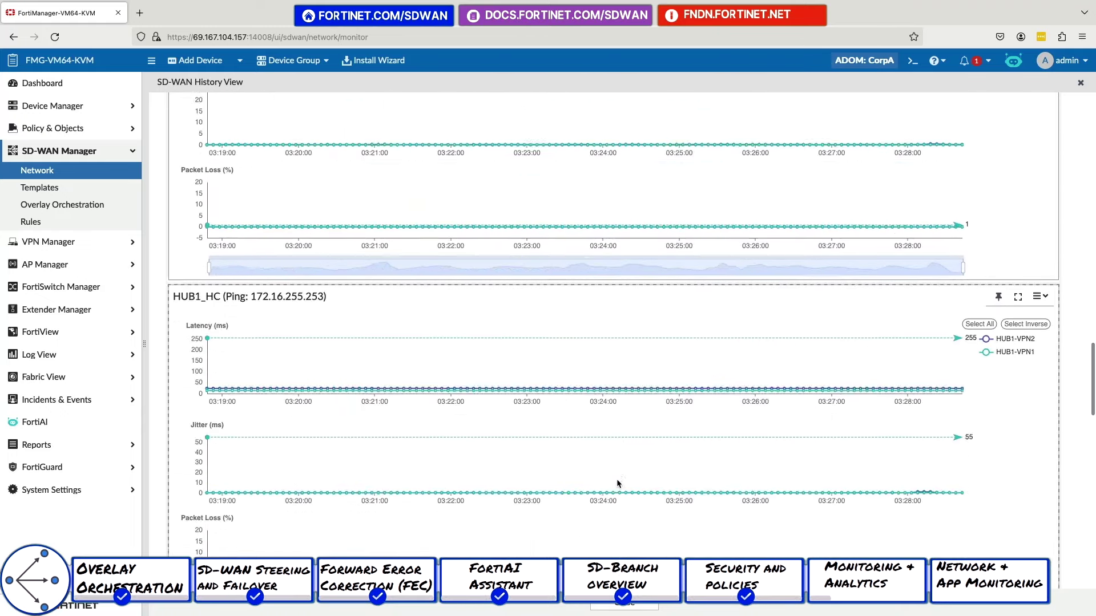
scroll(618, 484, down, 10)
click(40, 332)
Expand the SD-WAN performance status widget and inspect port1's health check status
click(43, 428)
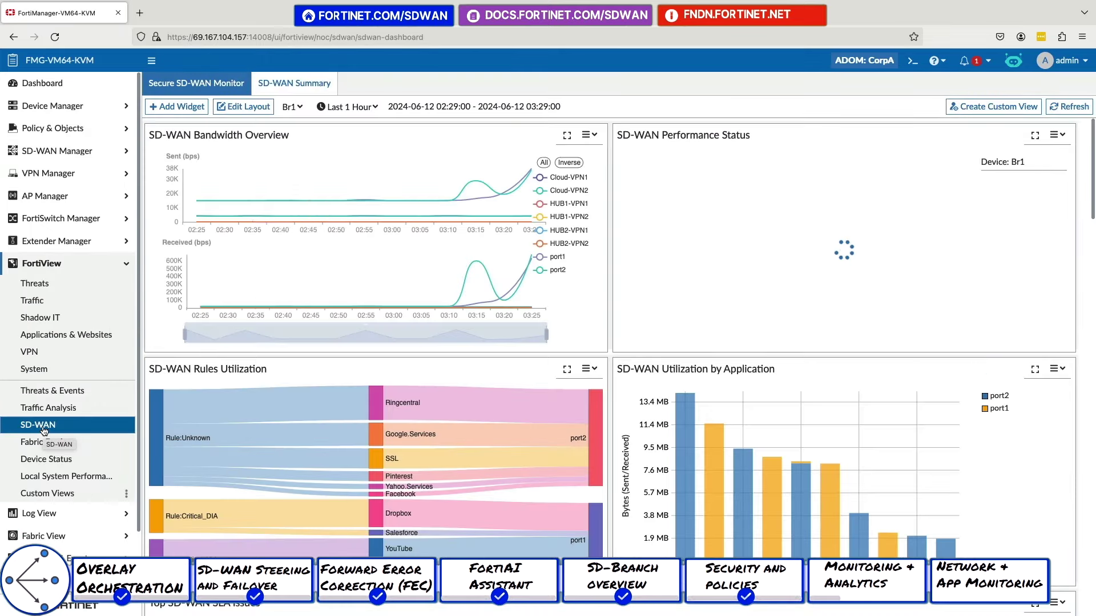
click(916, 260)
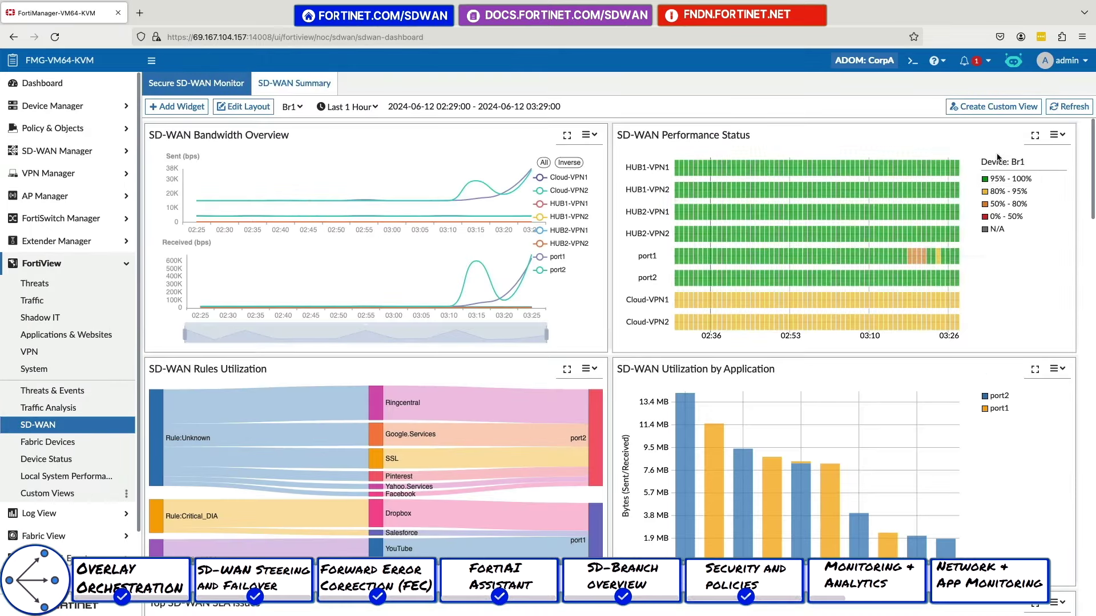
click(875, 413)
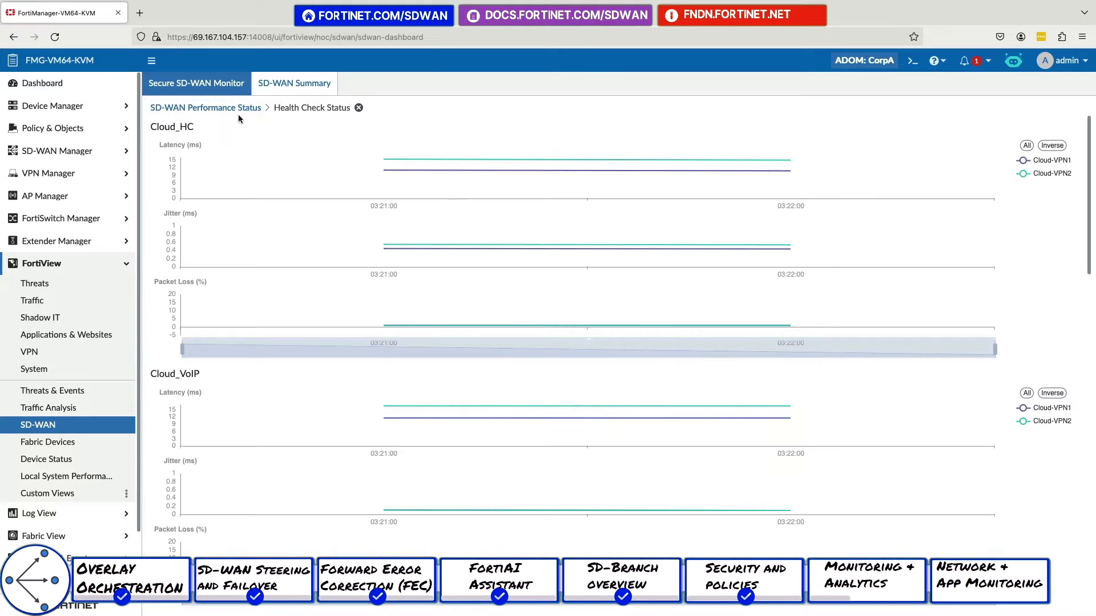
click(358, 108)
click(1047, 135)
Enlarge the SD-WAN Rules Utilization chart, then restore it to the dashboard
scroll(571, 285, down, 1)
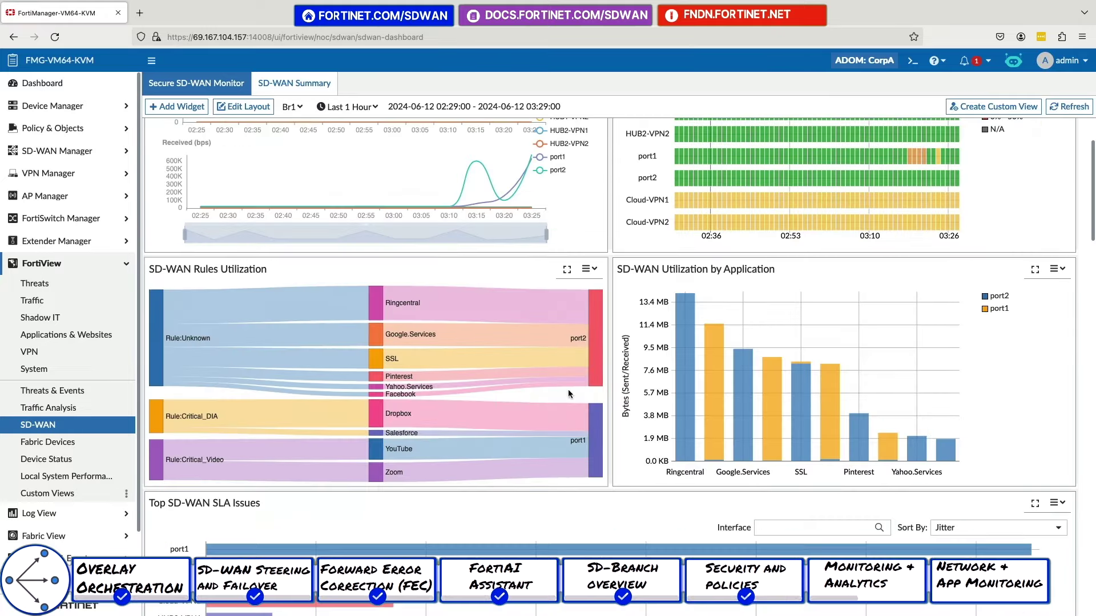
click(565, 270)
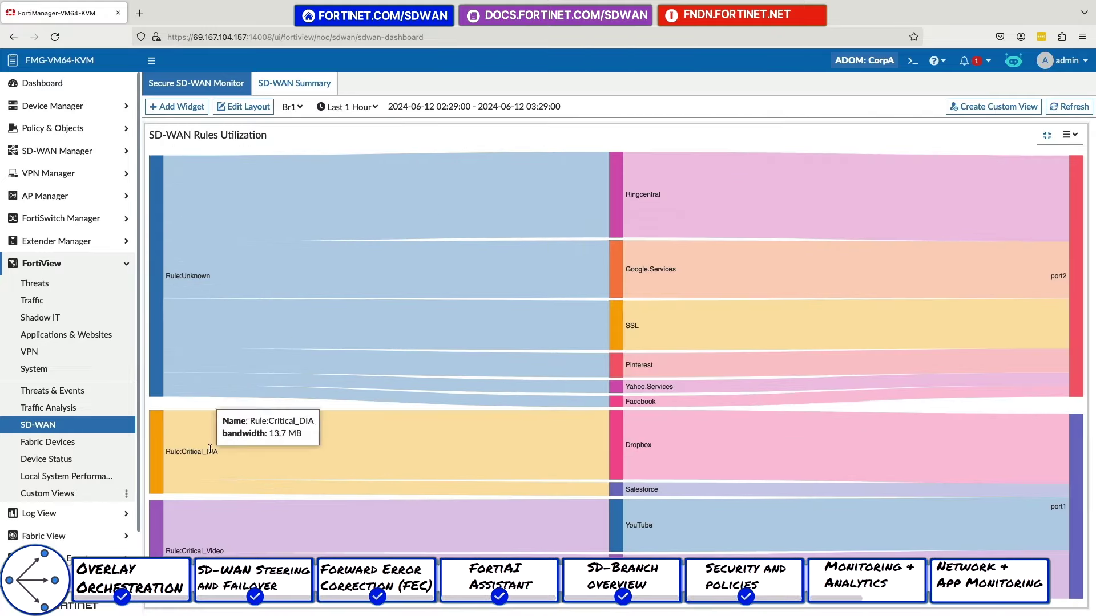
click(1047, 135)
scroll(901, 249, down, 8)
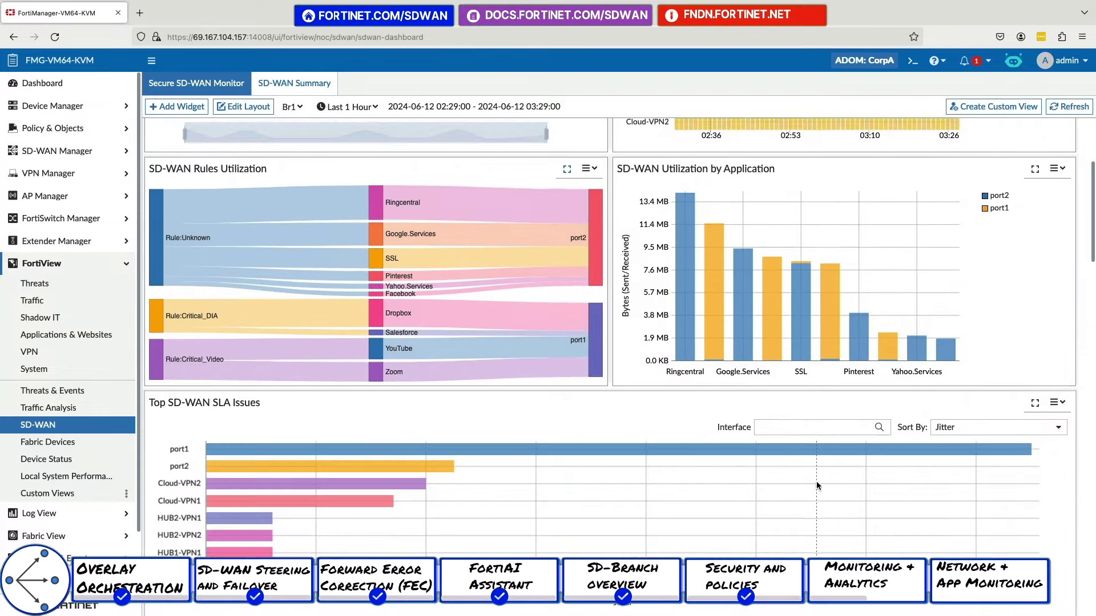
scroll(878, 473, down, 10)
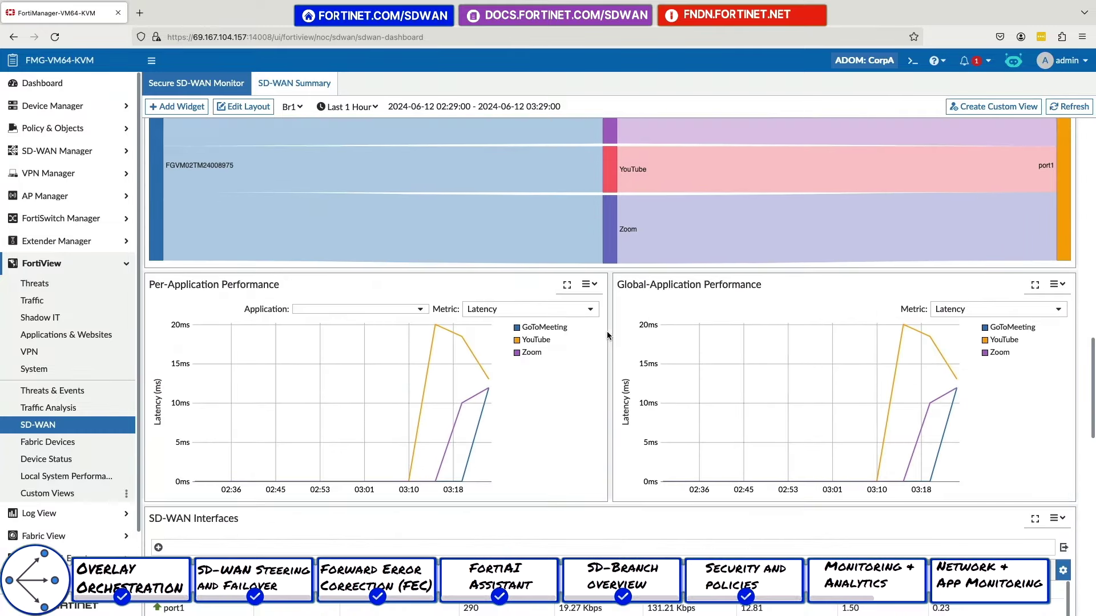
Set the Per-Application Performance metric to Packet Loss, then view SD-WAN Summary
click(548, 371)
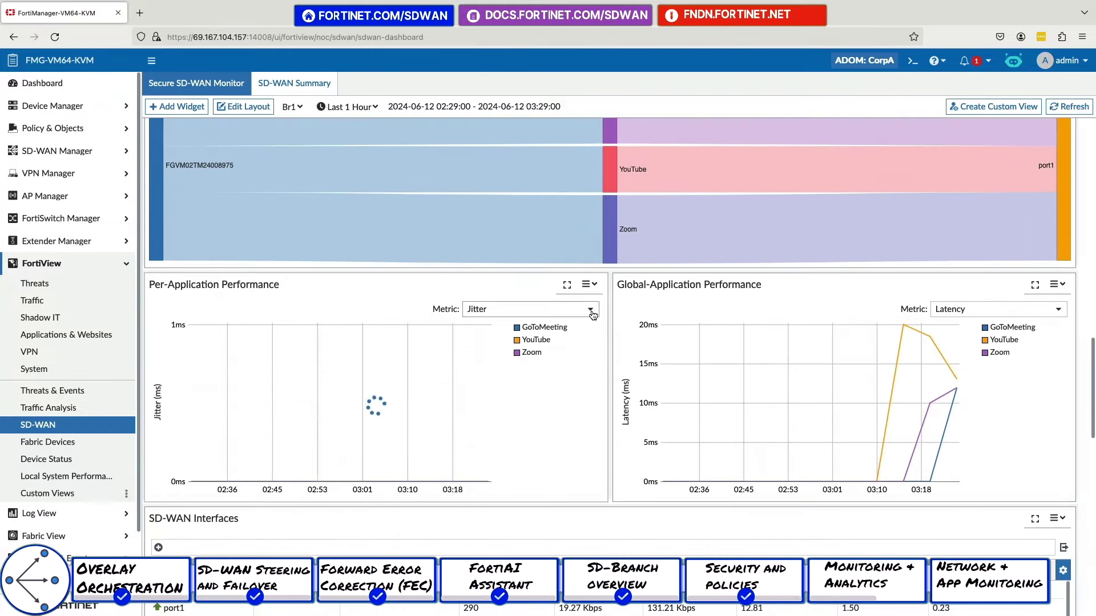
click(593, 314)
click(546, 386)
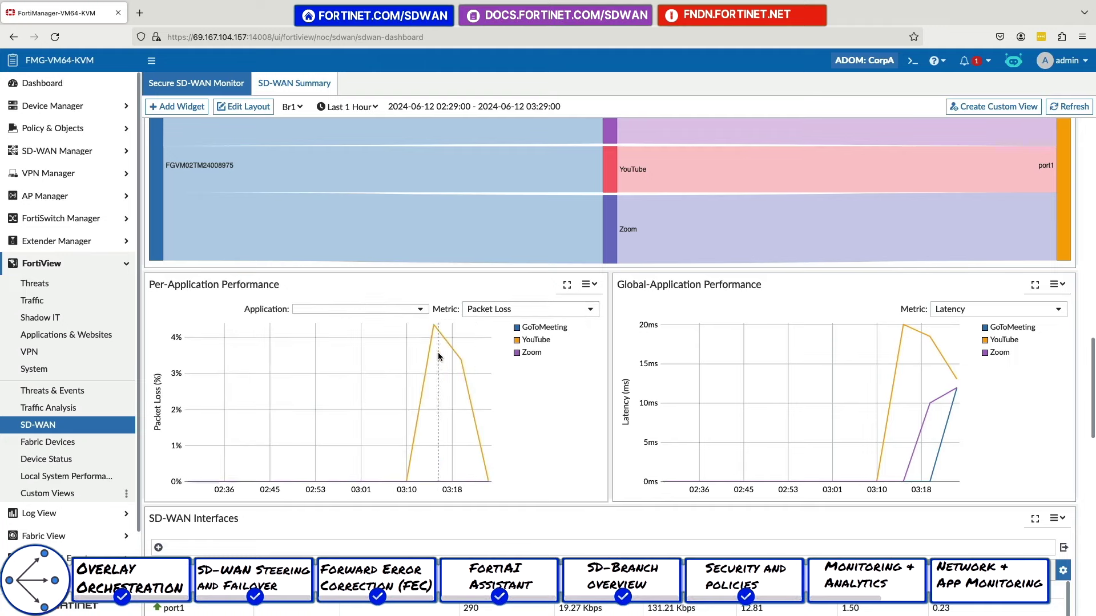
scroll(622, 480, down, 7)
scroll(708, 454, up, 5)
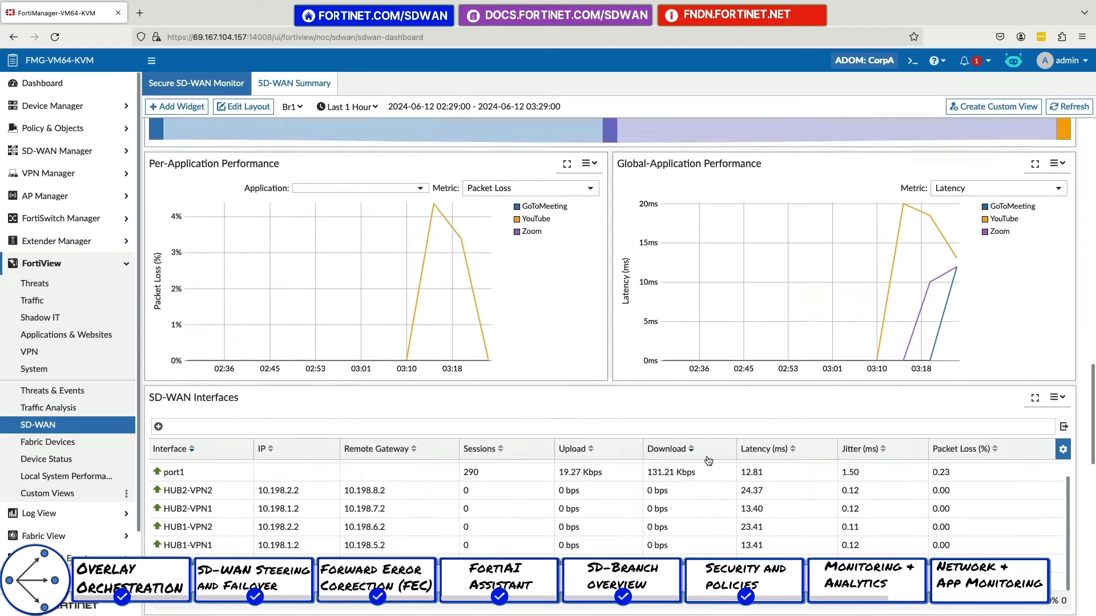
scroll(707, 456, up, 5)
click(292, 84)
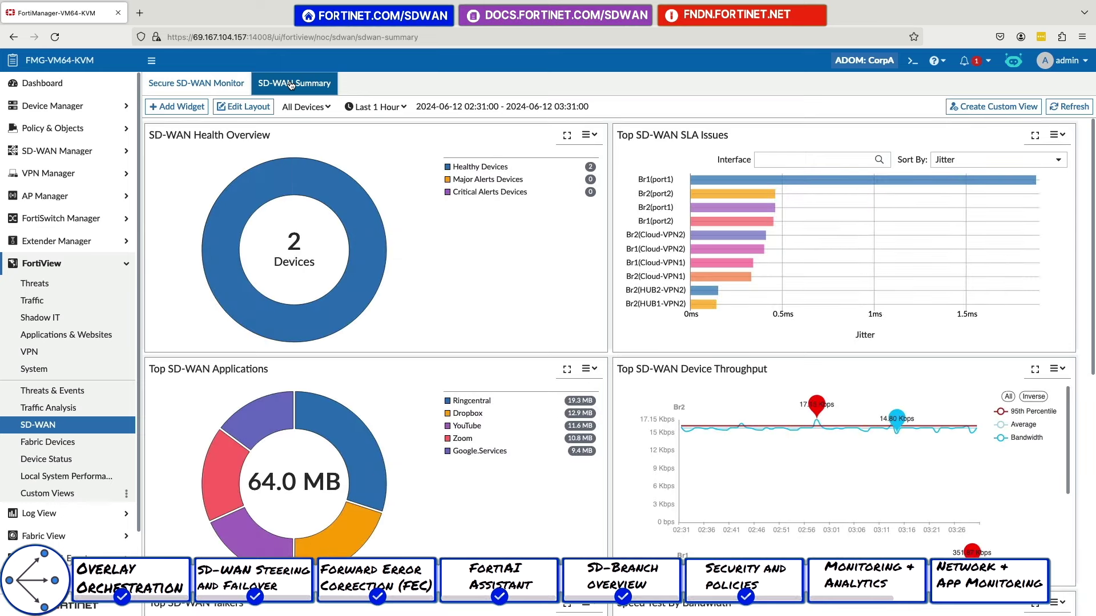
Check Br2's Cloud-VPN1 link on the SD-WAN map, the table view, then the tunnel map
scroll(573, 331, down, 5)
scroll(574, 321, up, 5)
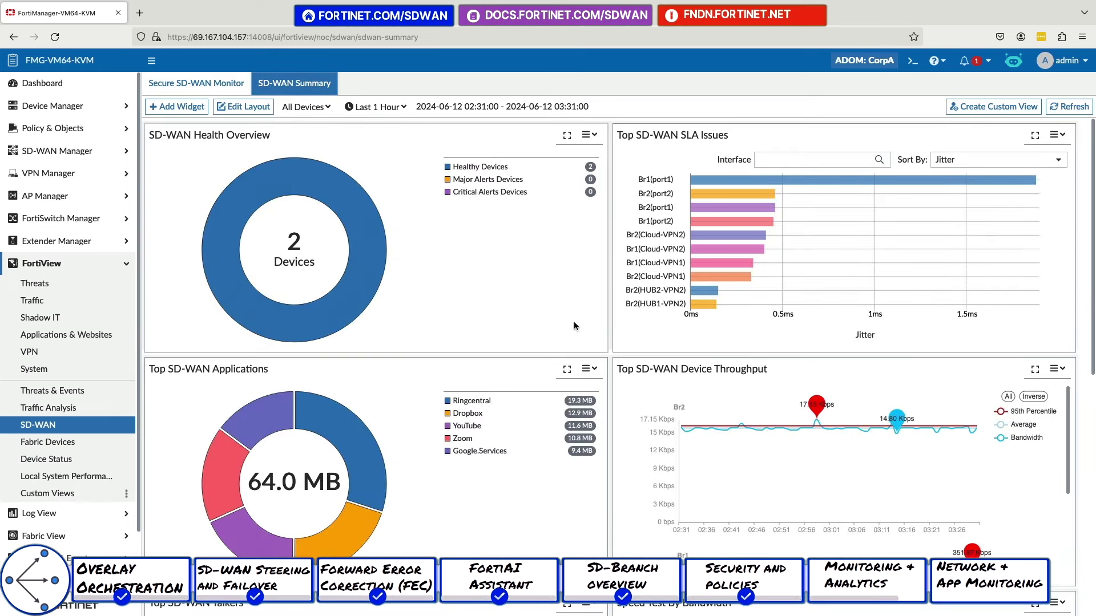
click(59, 154)
click(54, 105)
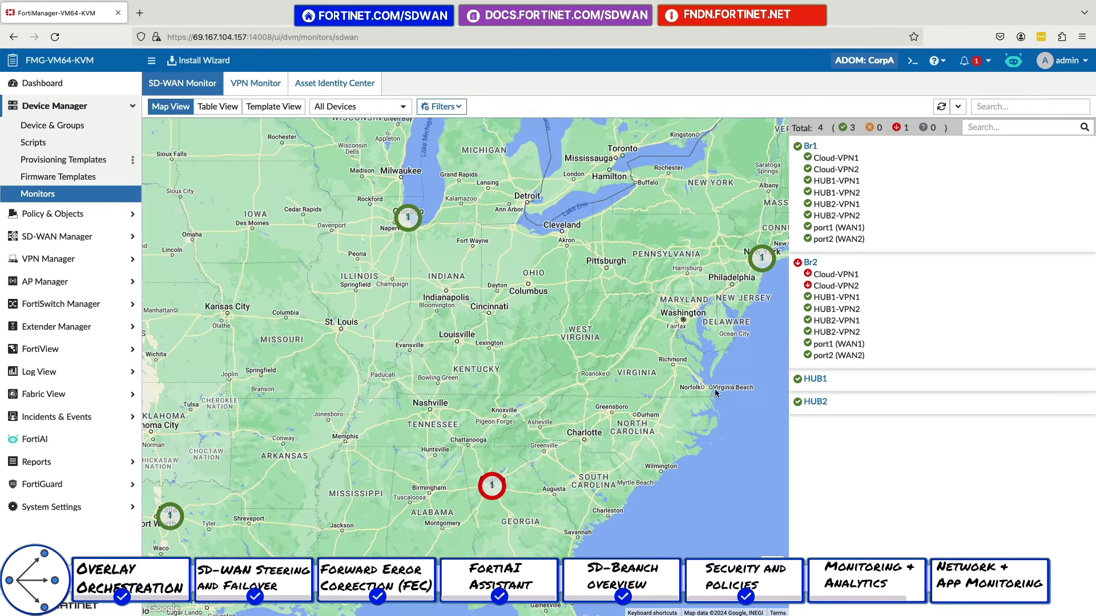
click(811, 276)
click(219, 108)
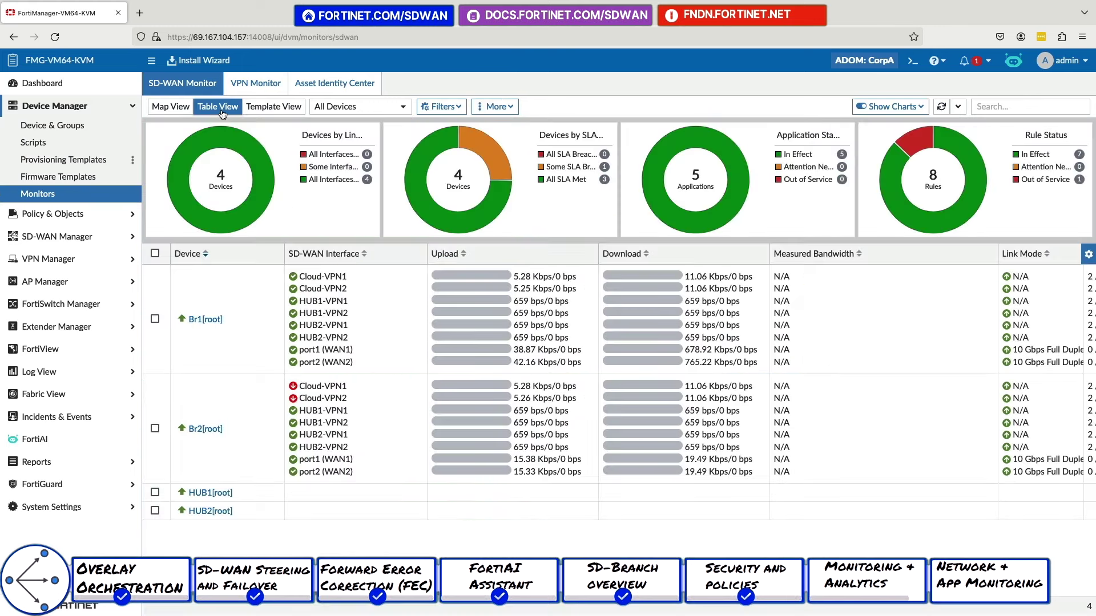
click(287, 113)
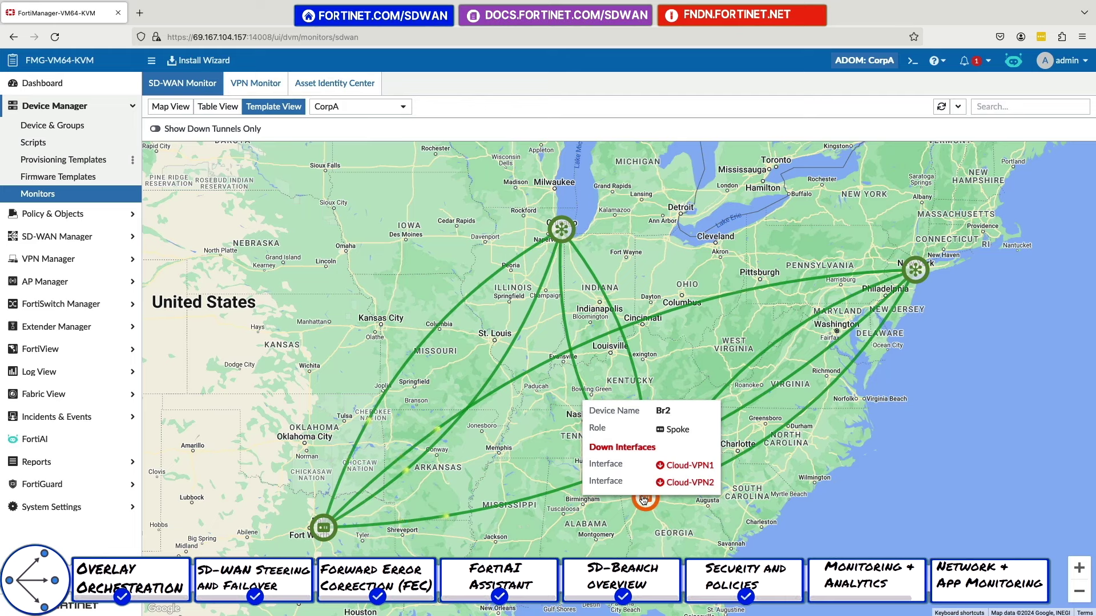
Review Default-NOC-SD-WAN-Events, then open logs for Br1's SLA failed for Internet event
mouse_move(326, 532)
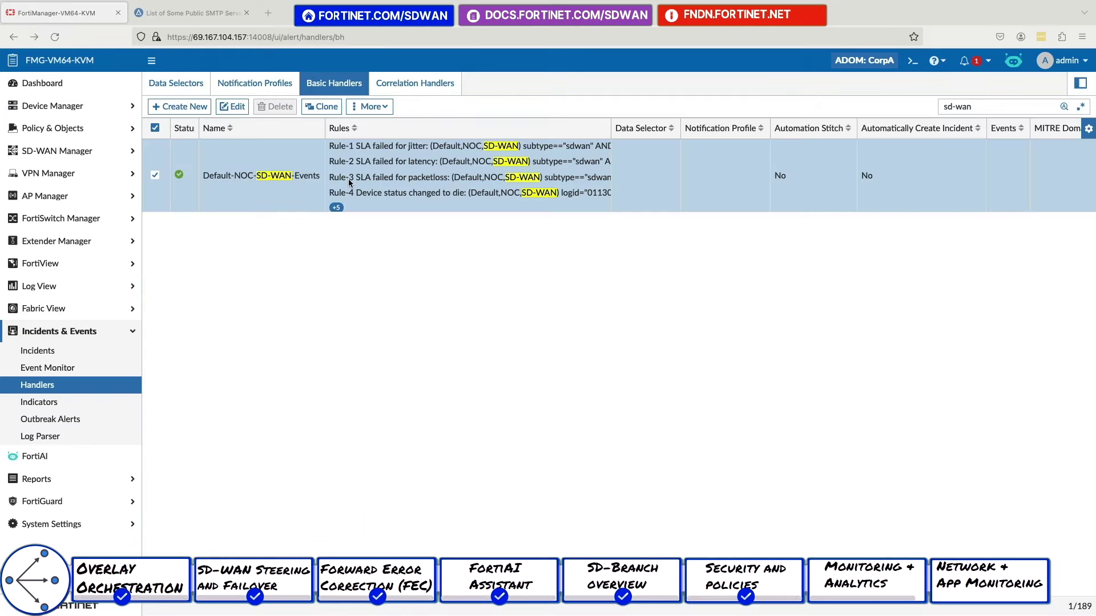
double_click(365, 186)
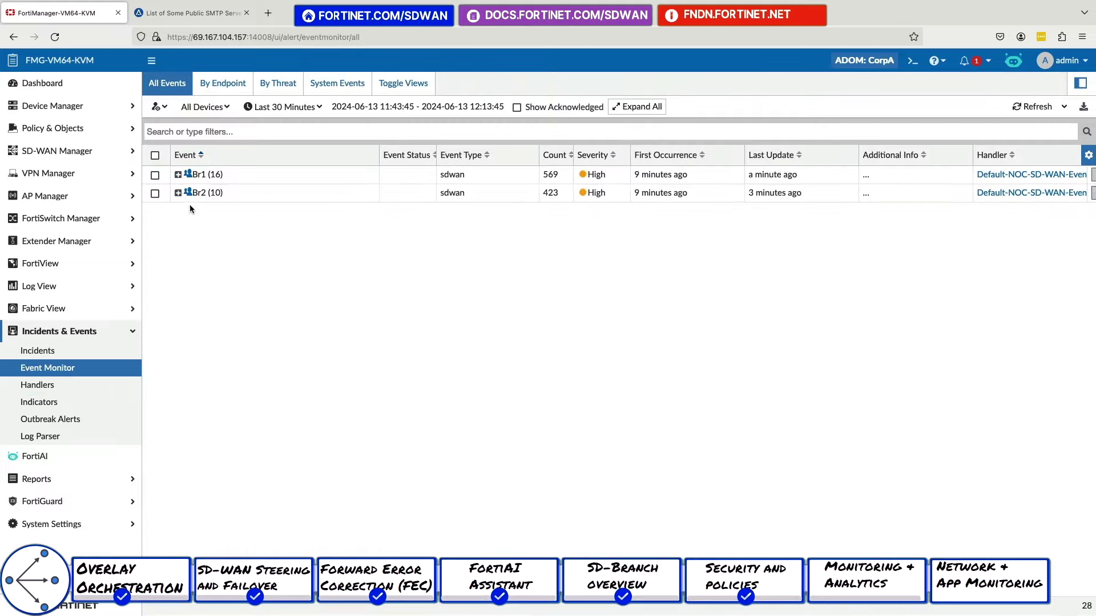
click(177, 175)
click(190, 191)
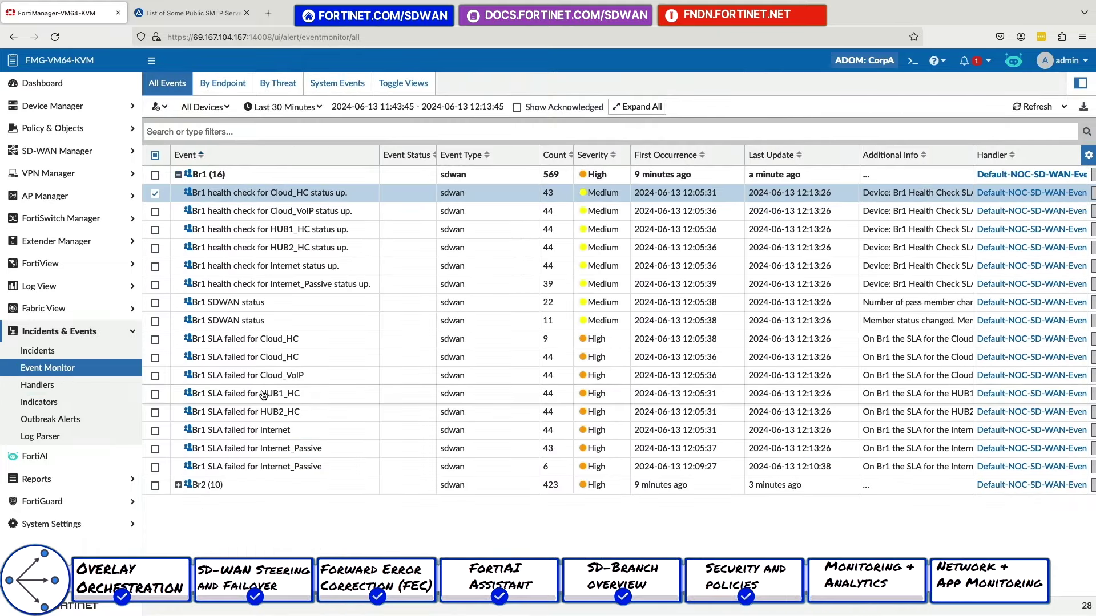
double_click(258, 432)
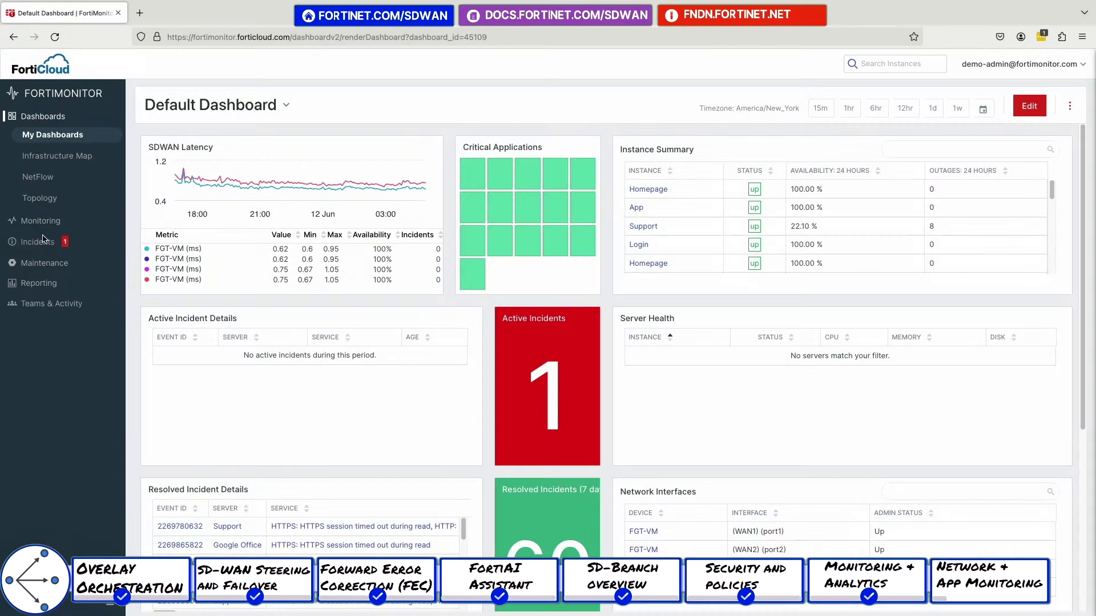
Open the Teams application's performance charts and enlarge the HTTP response time chart
click(43, 224)
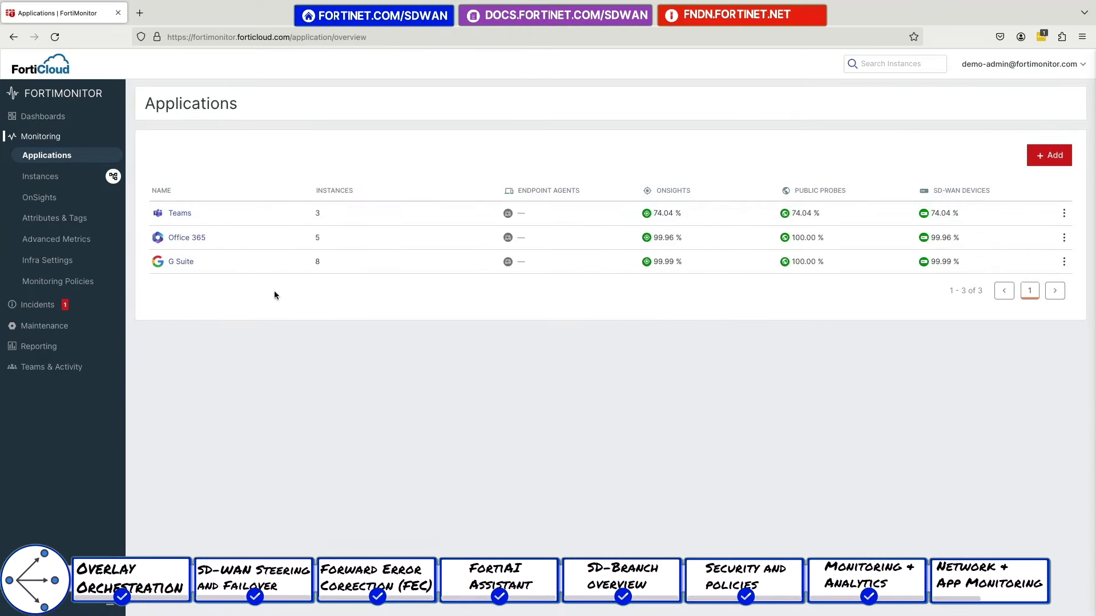
click(179, 213)
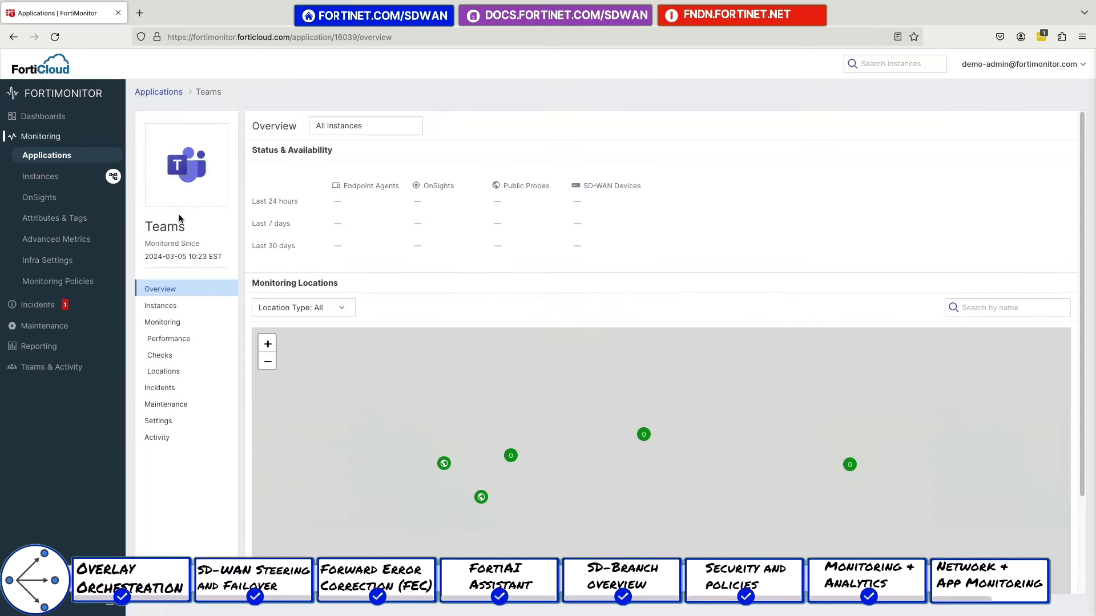
click(169, 340)
scroll(669, 431, down, 3)
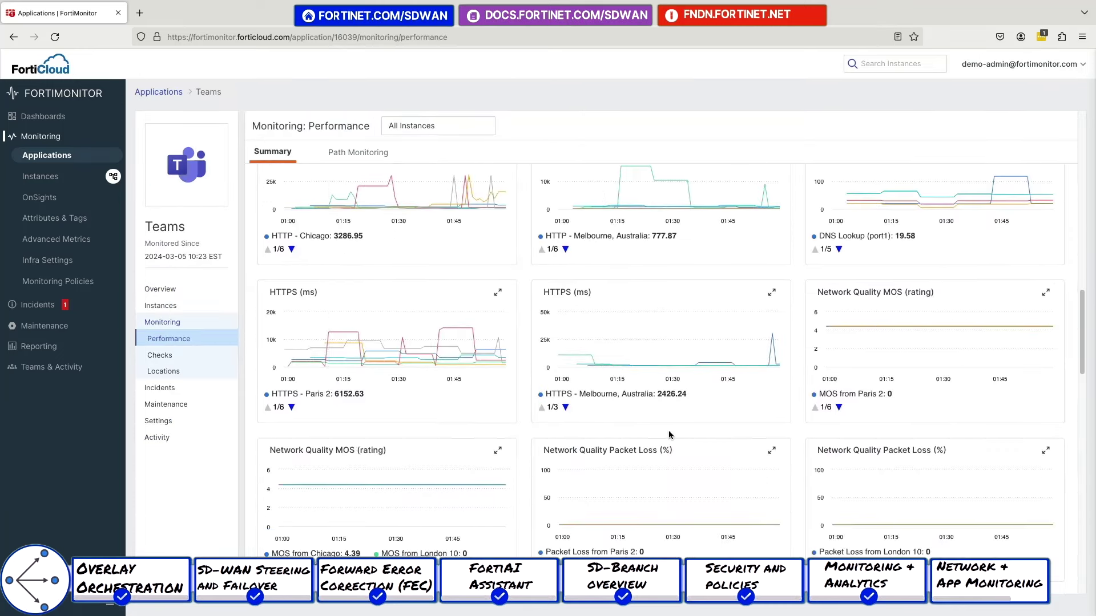
scroll(393, 354, up, 3)
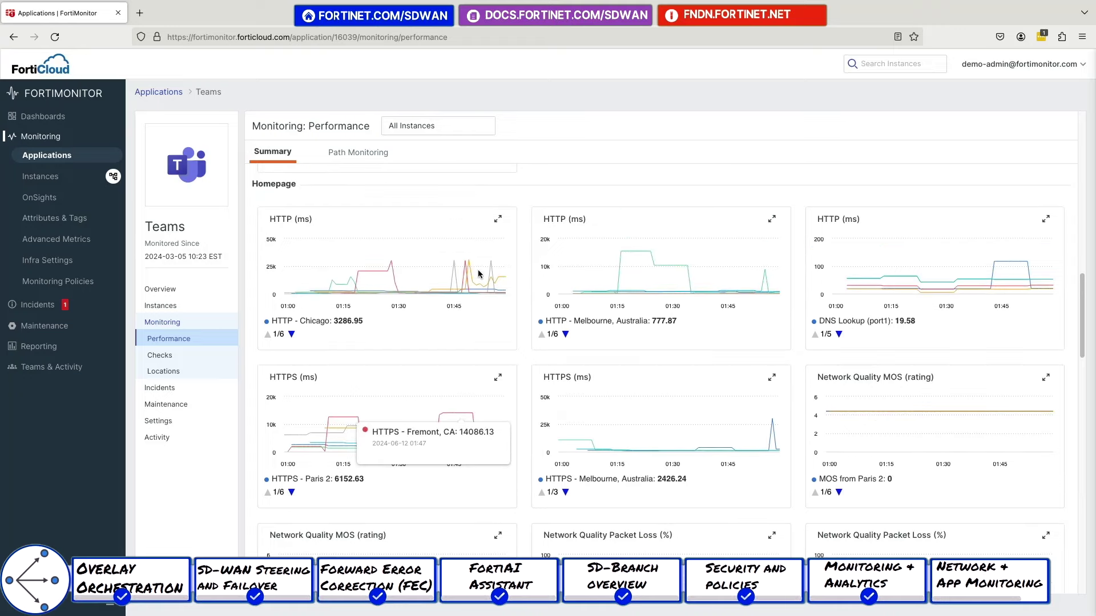
click(499, 220)
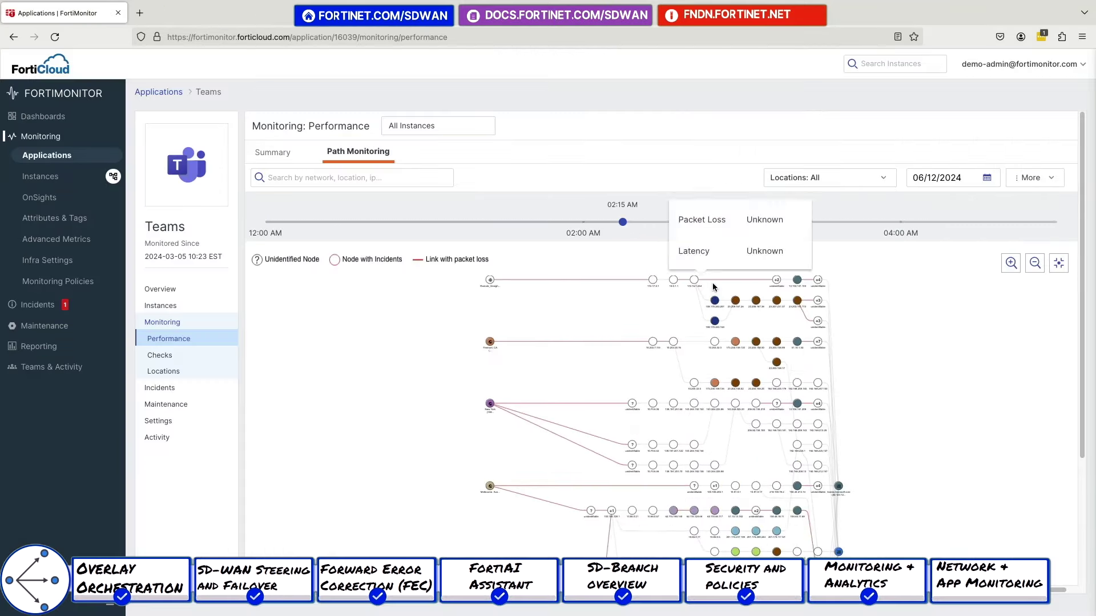
Zoom in on the Teams path monitoring graph to see its network hops
scroll(892, 450, down, 3)
scroll(977, 316, up, 3)
click(1011, 263)
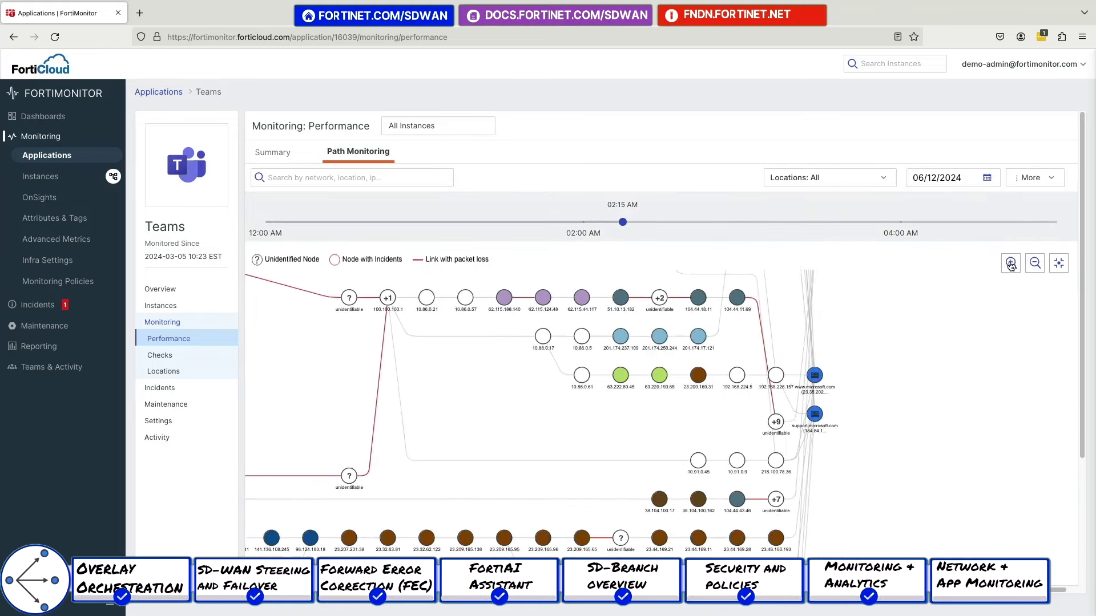
mouse_move(878, 394)
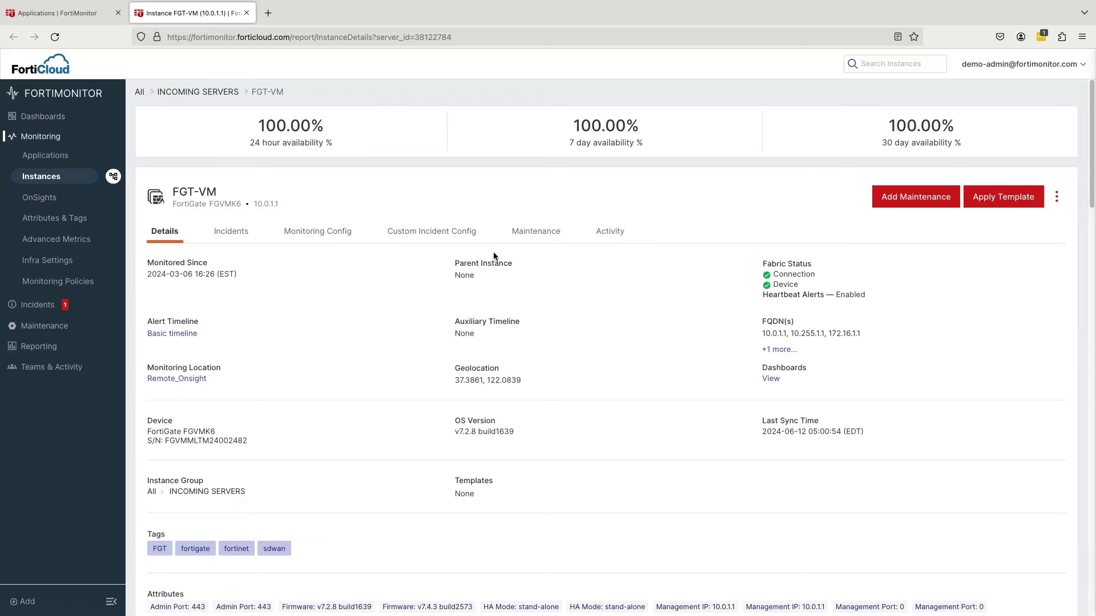
Show FGT-VM's SD-WAN Health table with port1 and port2 health checks
scroll(392, 364, down, 7)
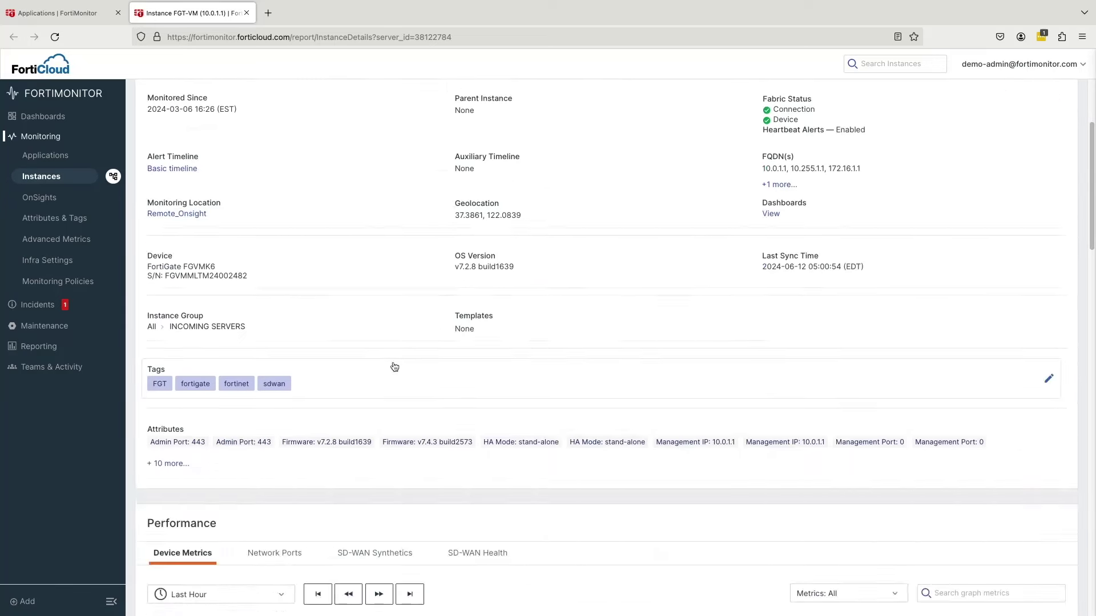
scroll(392, 365, down, 5)
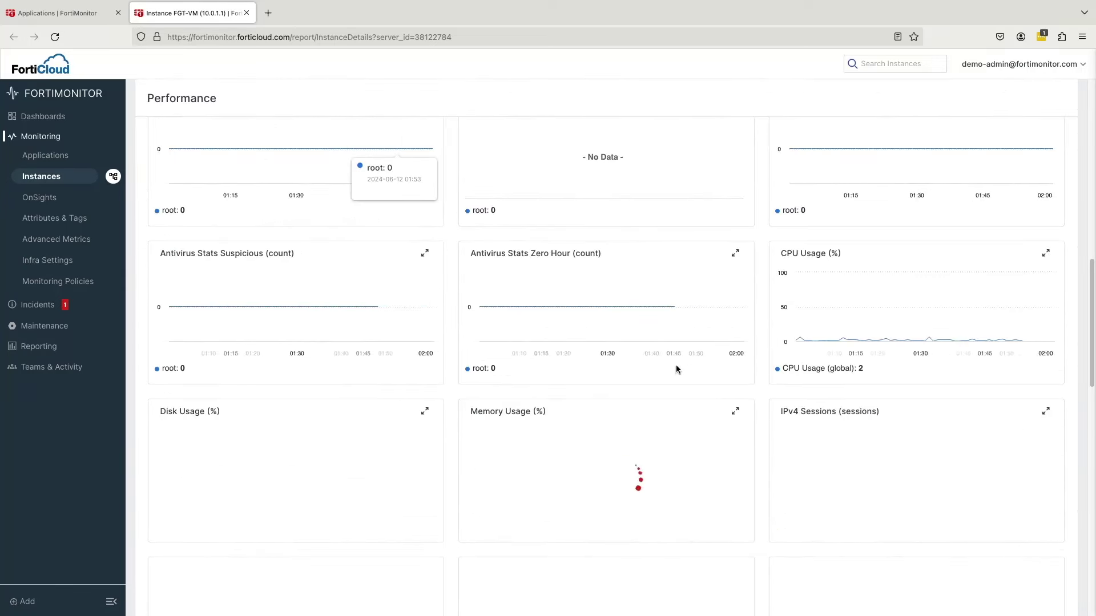
scroll(679, 366, up, 2)
click(477, 138)
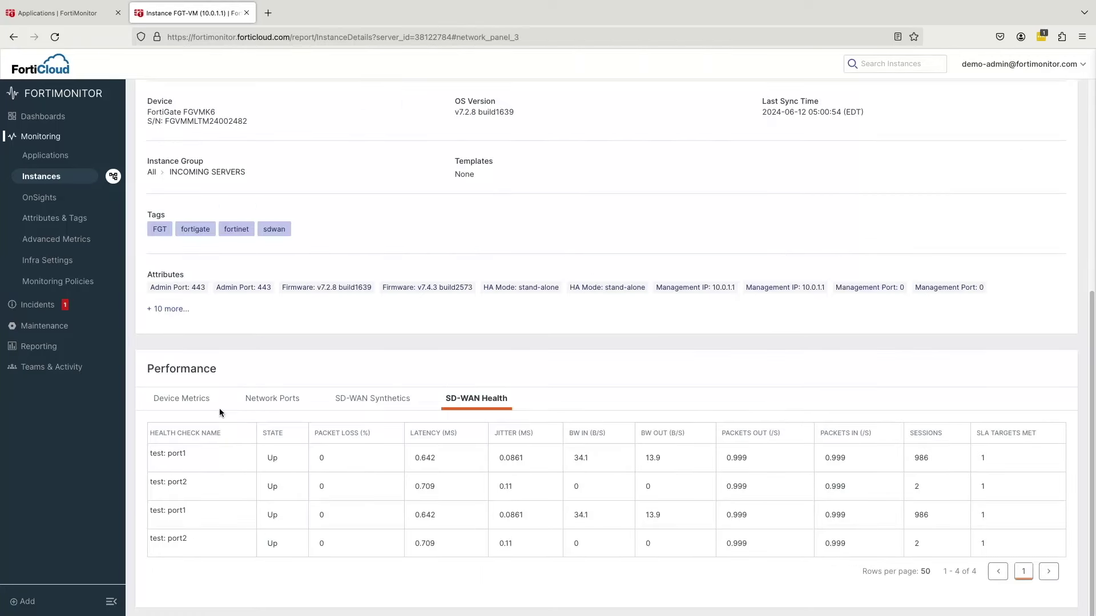